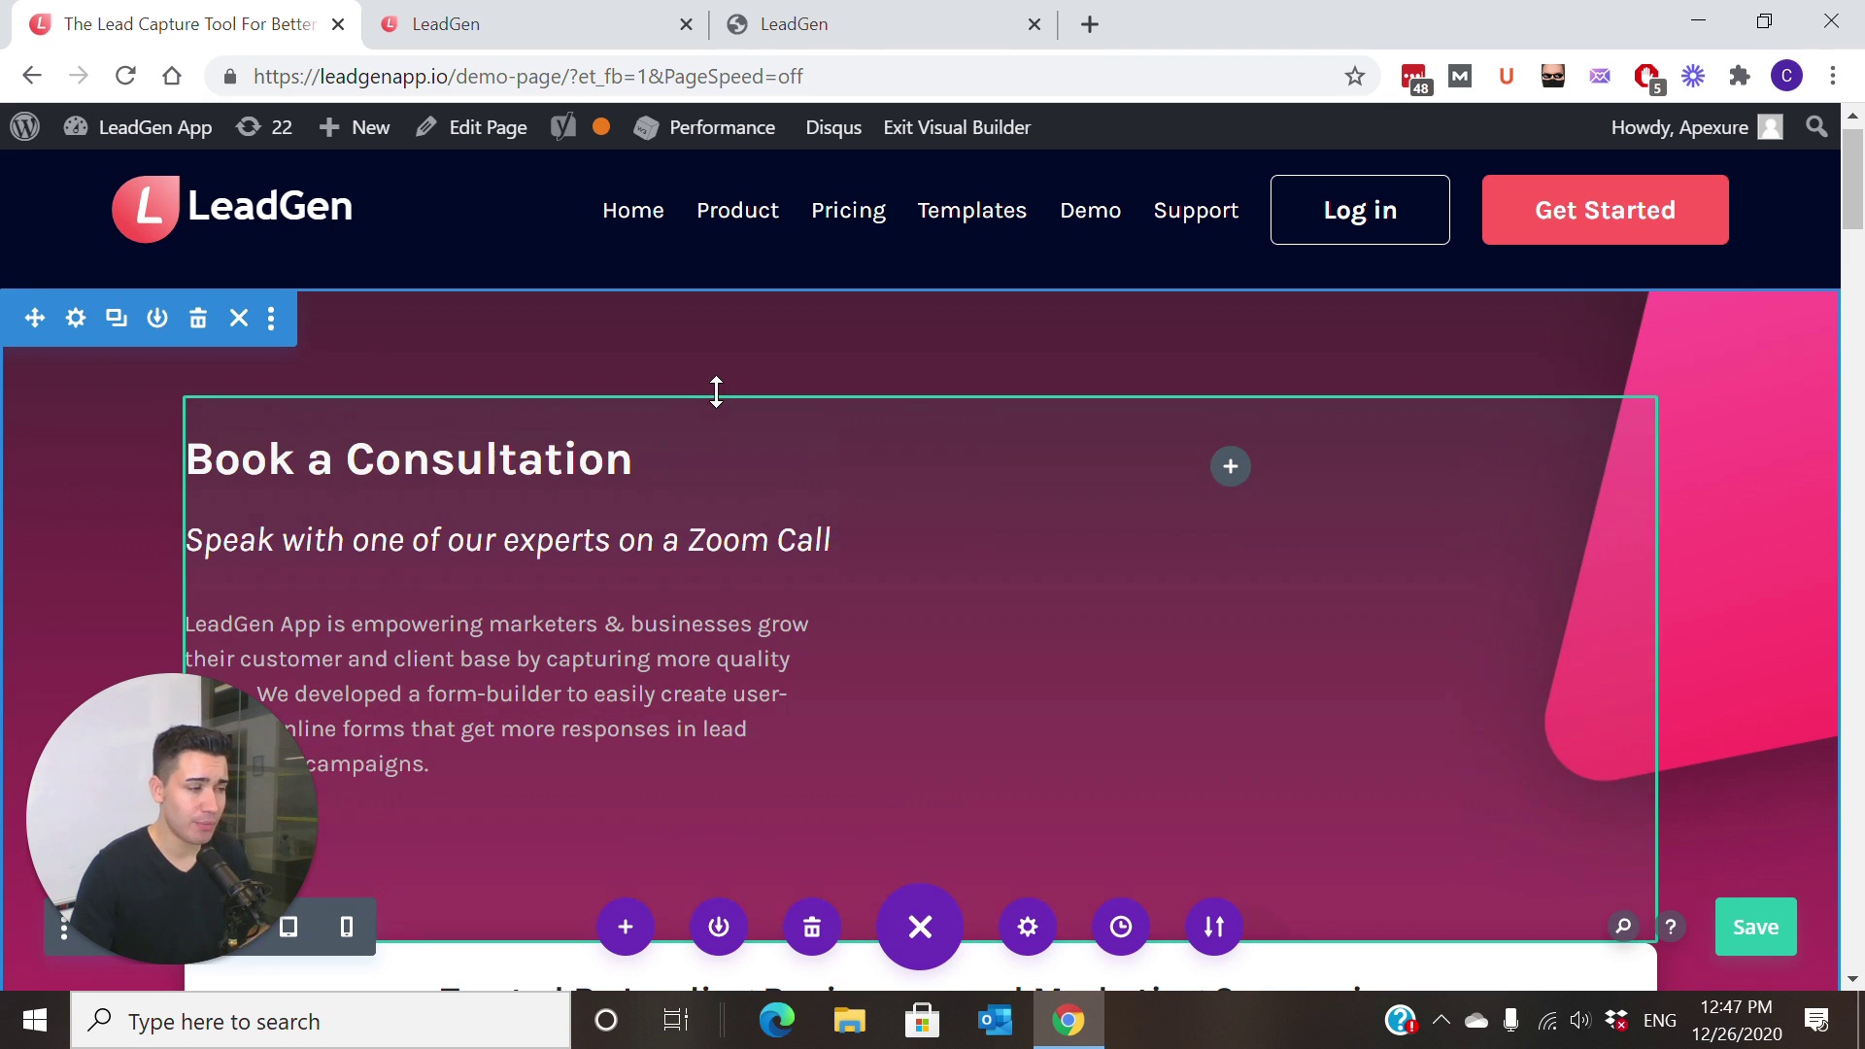
Step: Preview the published consultation form, then return to the demo page in the builder
{"action": "mouse_move", "coordinate": [716, 392]}
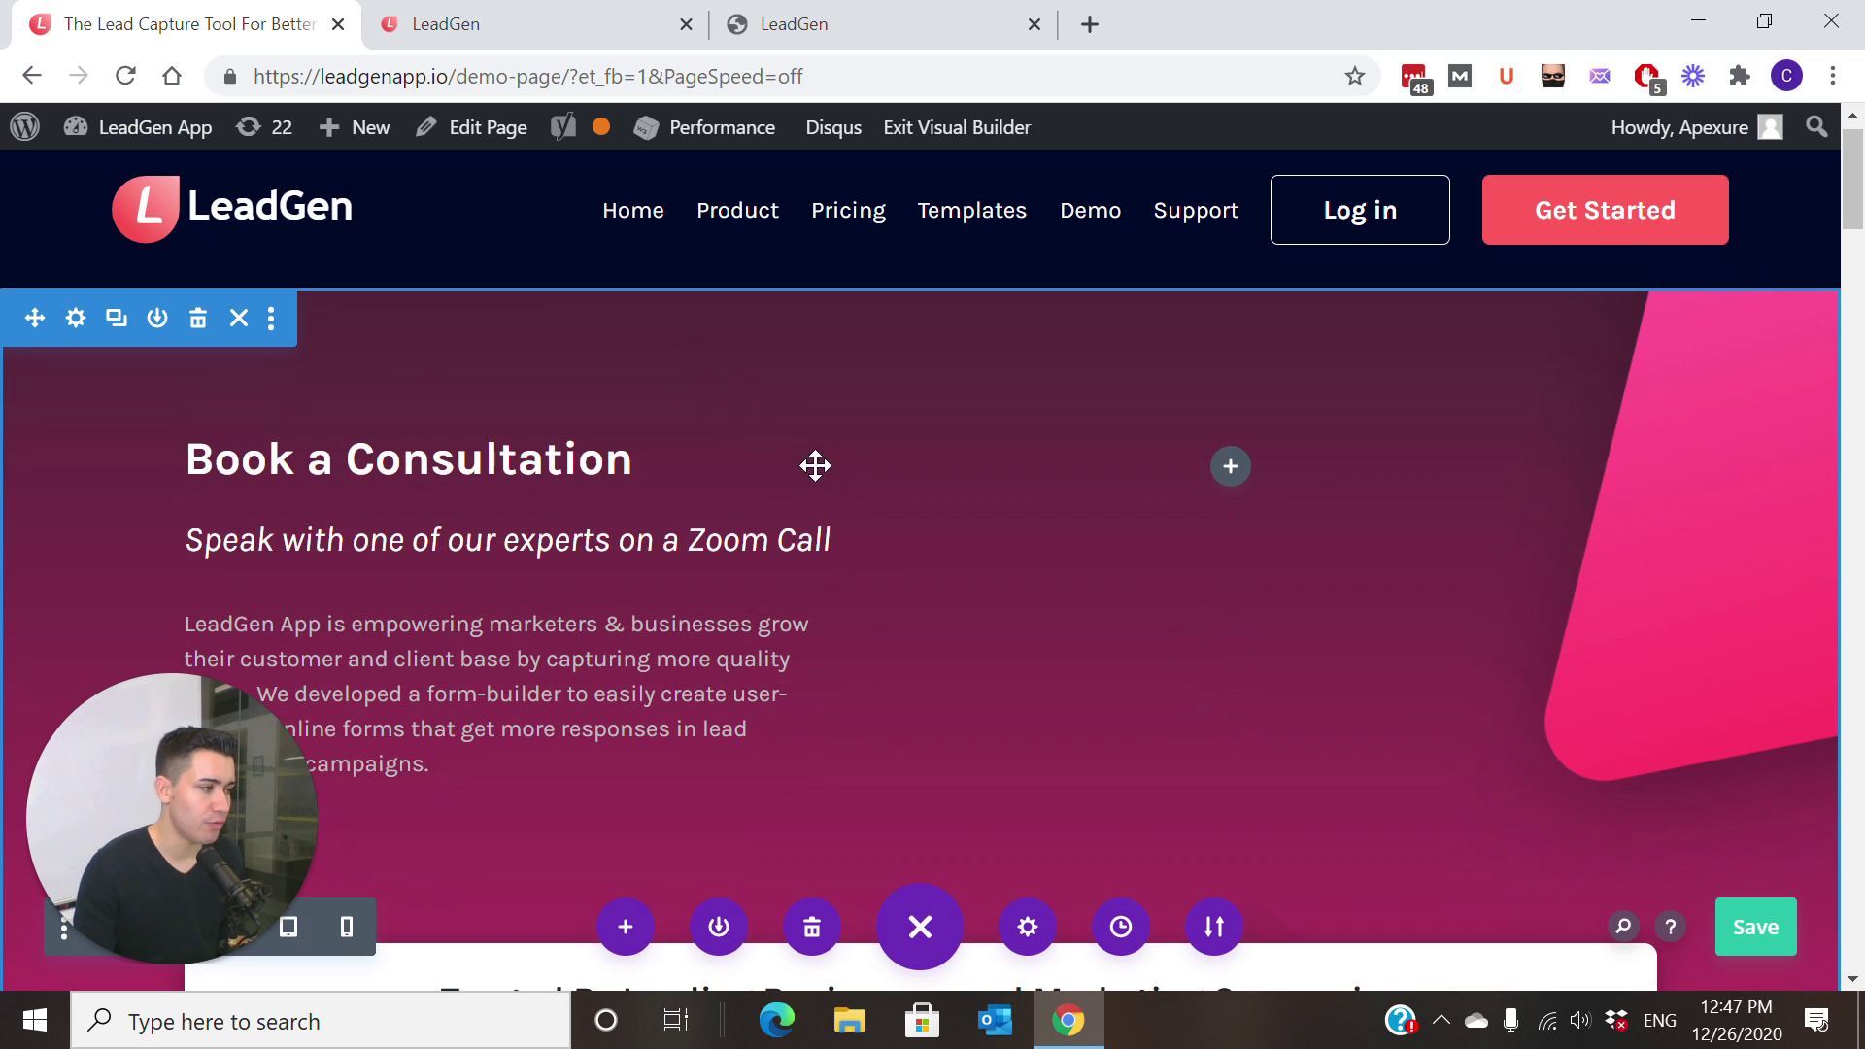
{"action": "scroll", "coordinate": [950, 724], "scroll_direction": "down", "scroll_amount": 3}
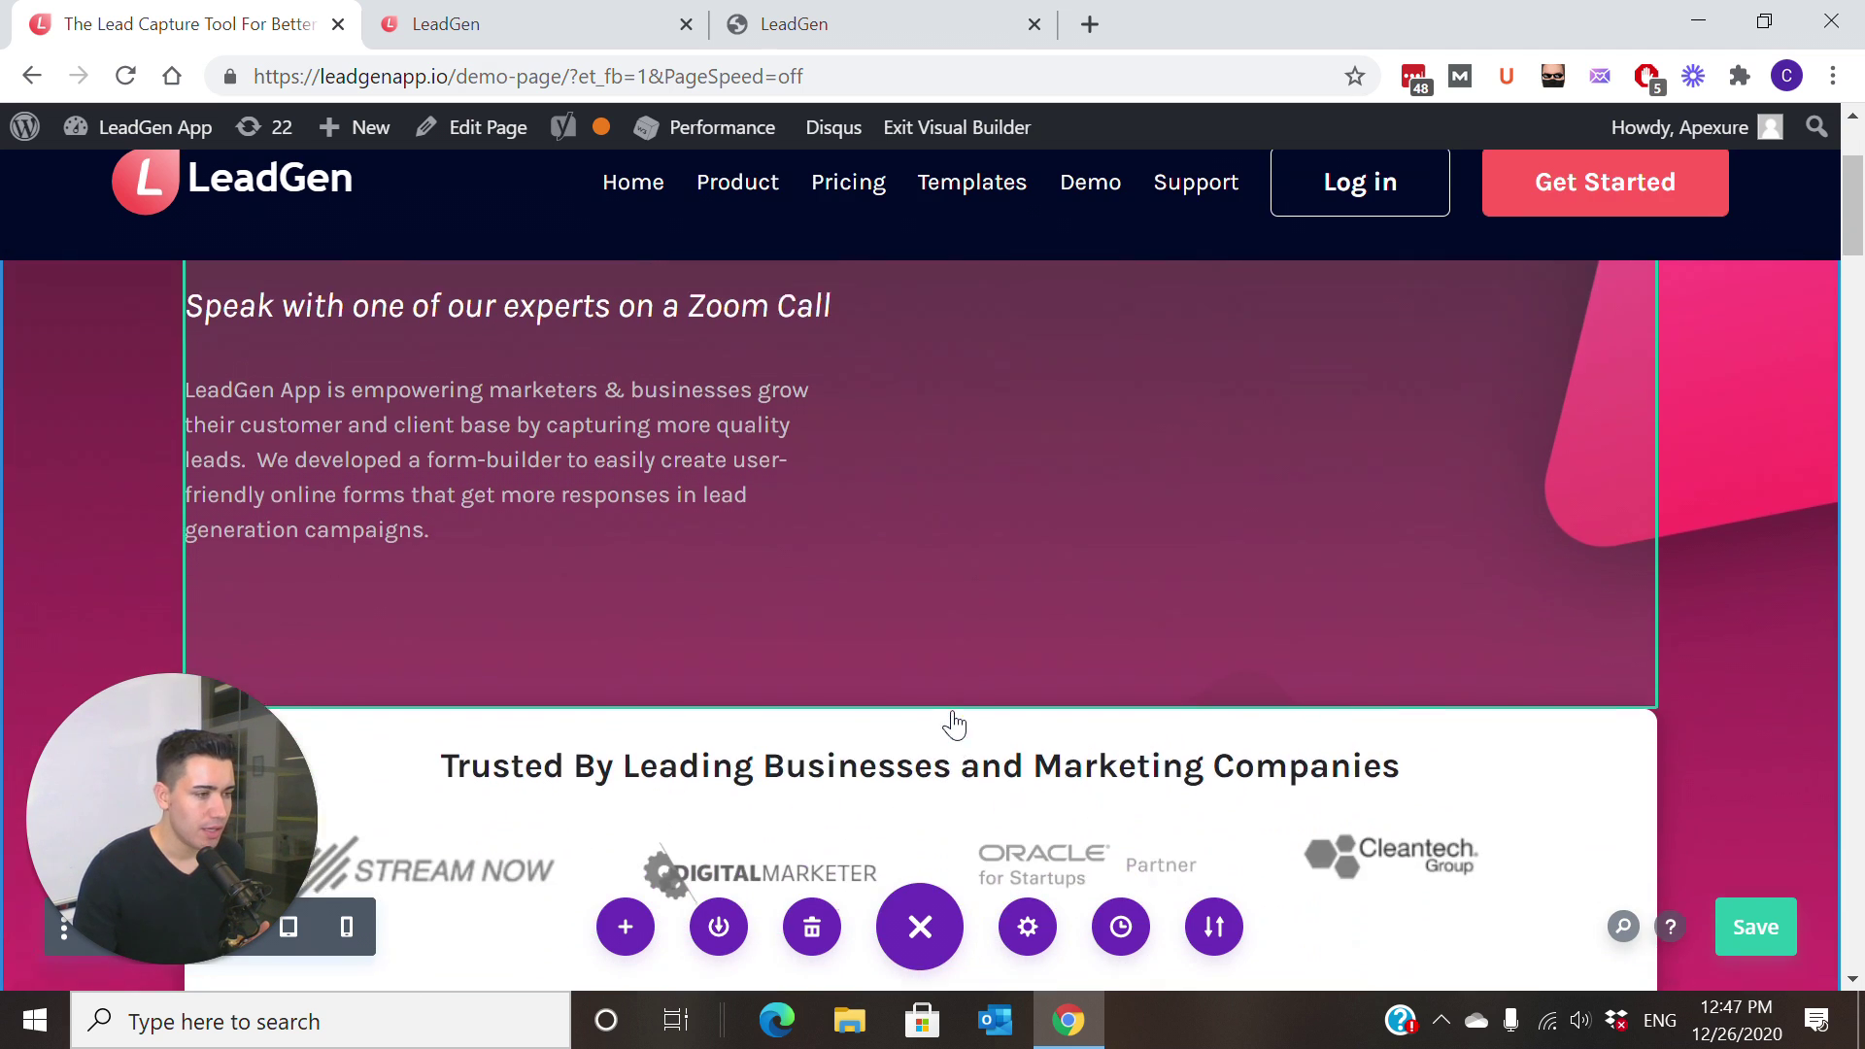
{"action": "scroll", "coordinate": [950, 725], "scroll_direction": "up", "scroll_amount": 3}
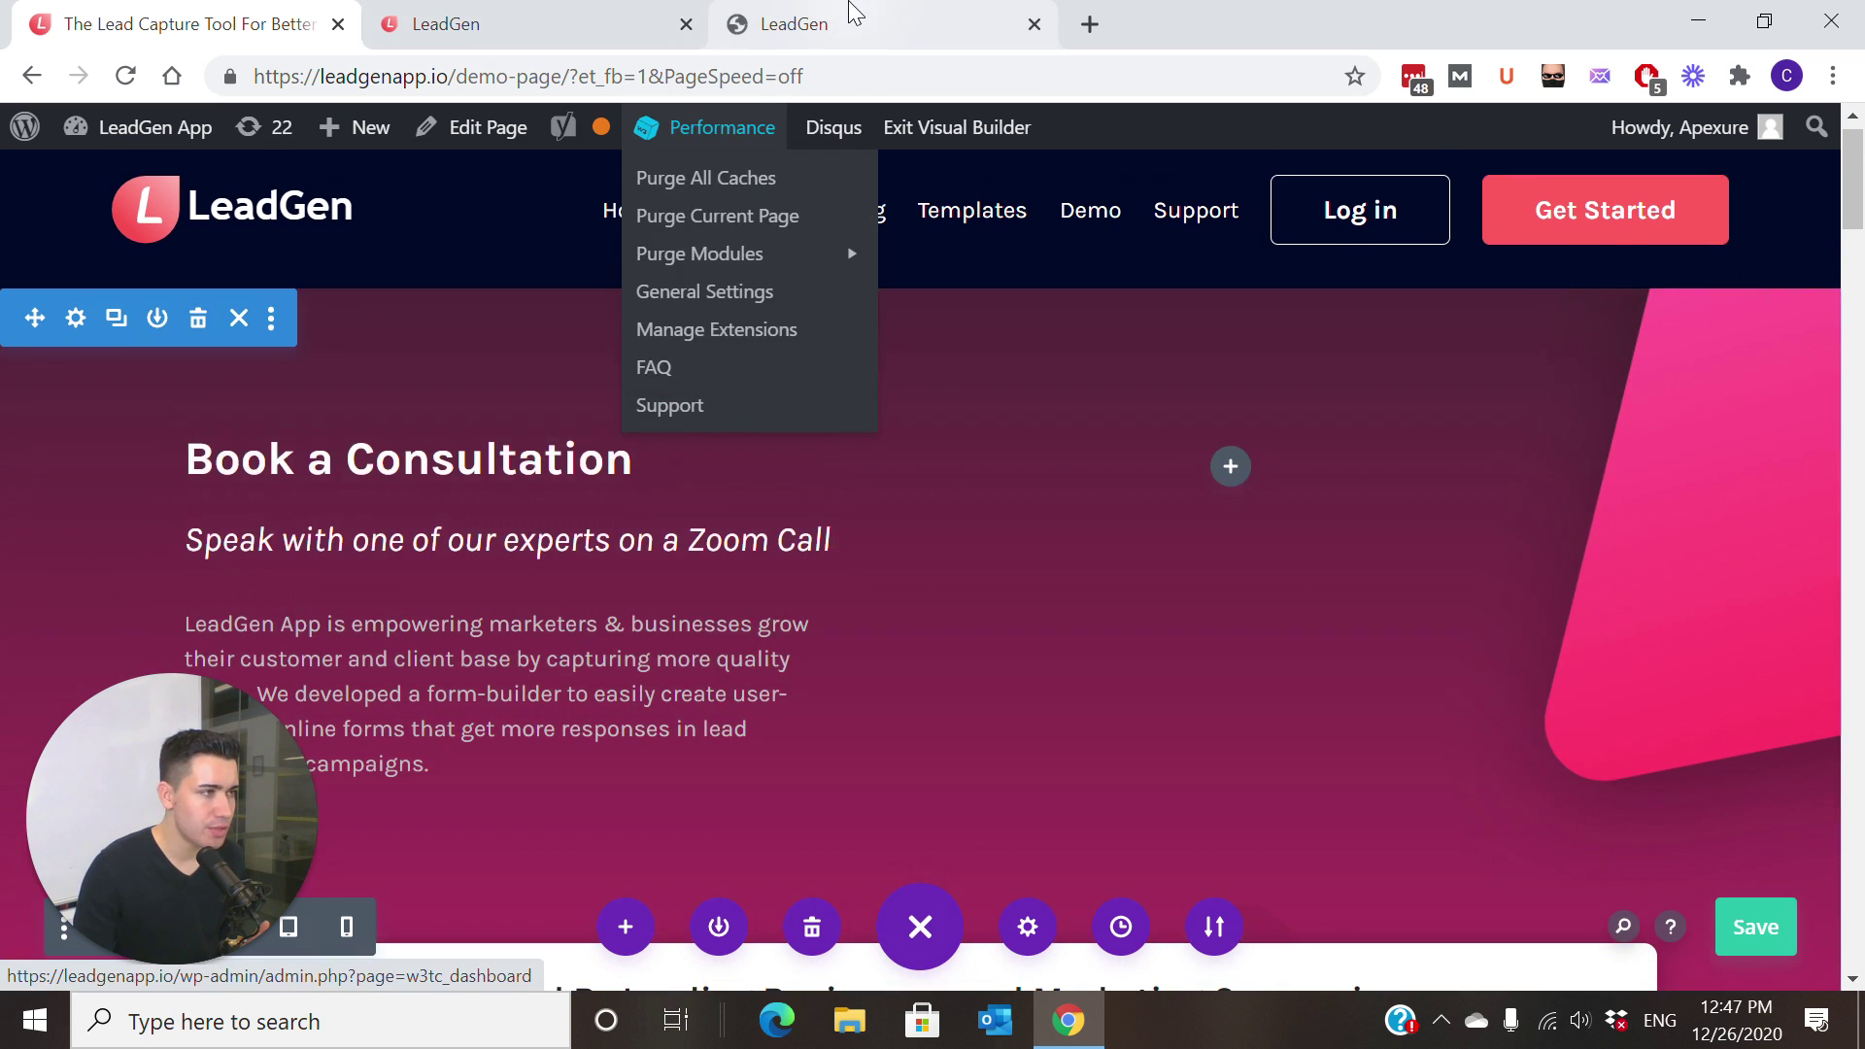
{"action": "left_click", "coordinate": [841, 15]}
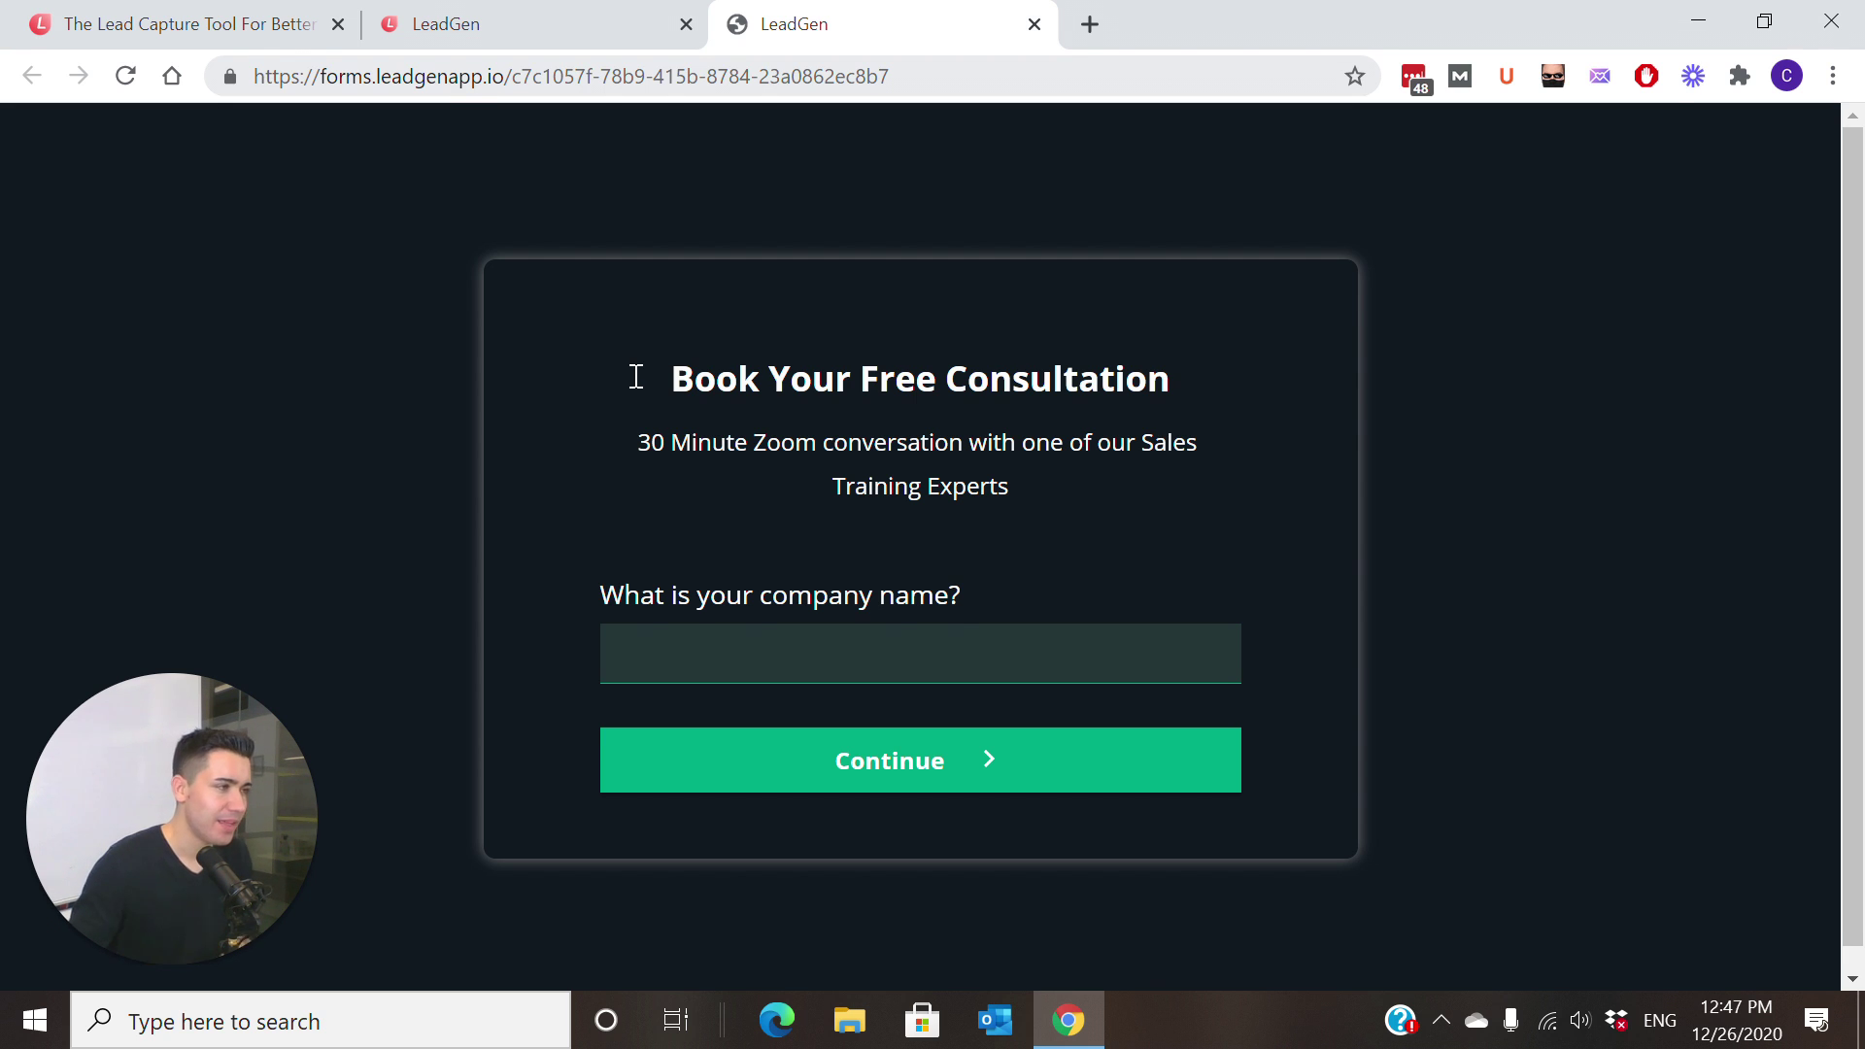
{"action": "key", "text": "ctrl+1"}
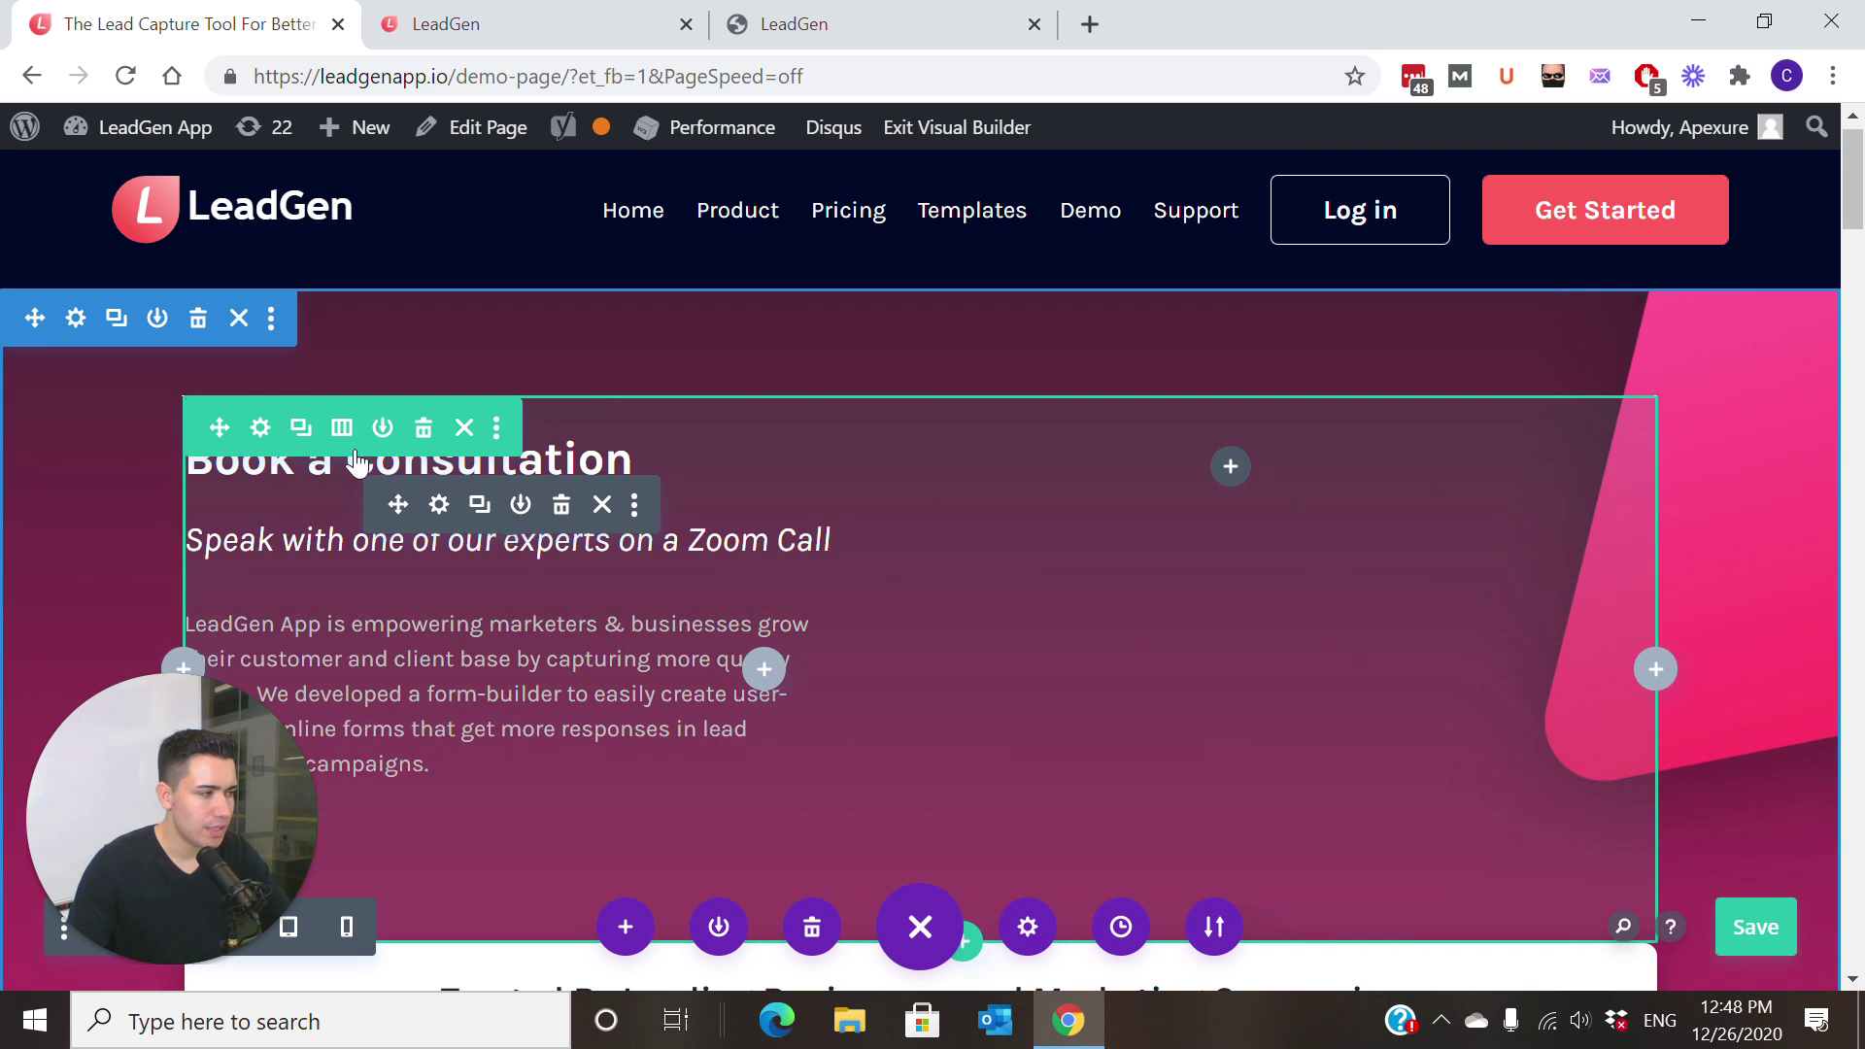
Step: Open the Section and Row settings and close them without changes
{"action": "left_click", "coordinate": [74, 320]}
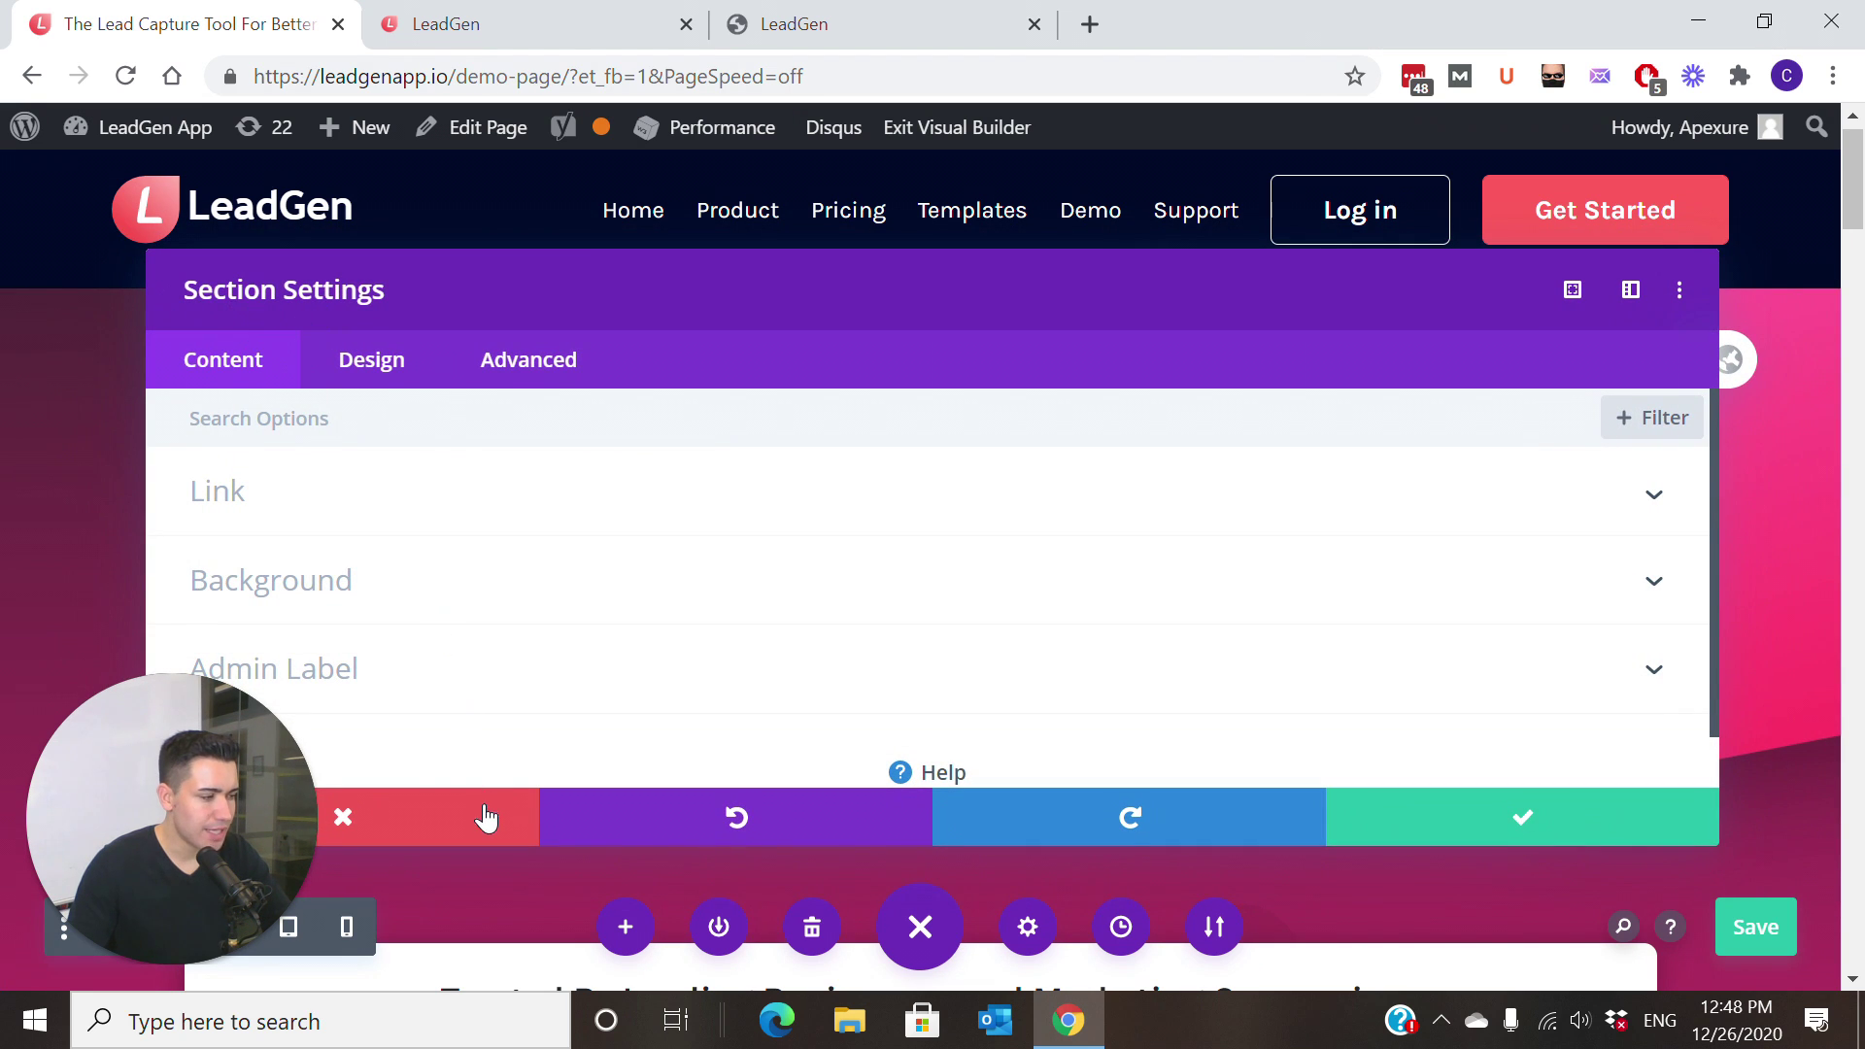
{"action": "left_click", "coordinate": [487, 814]}
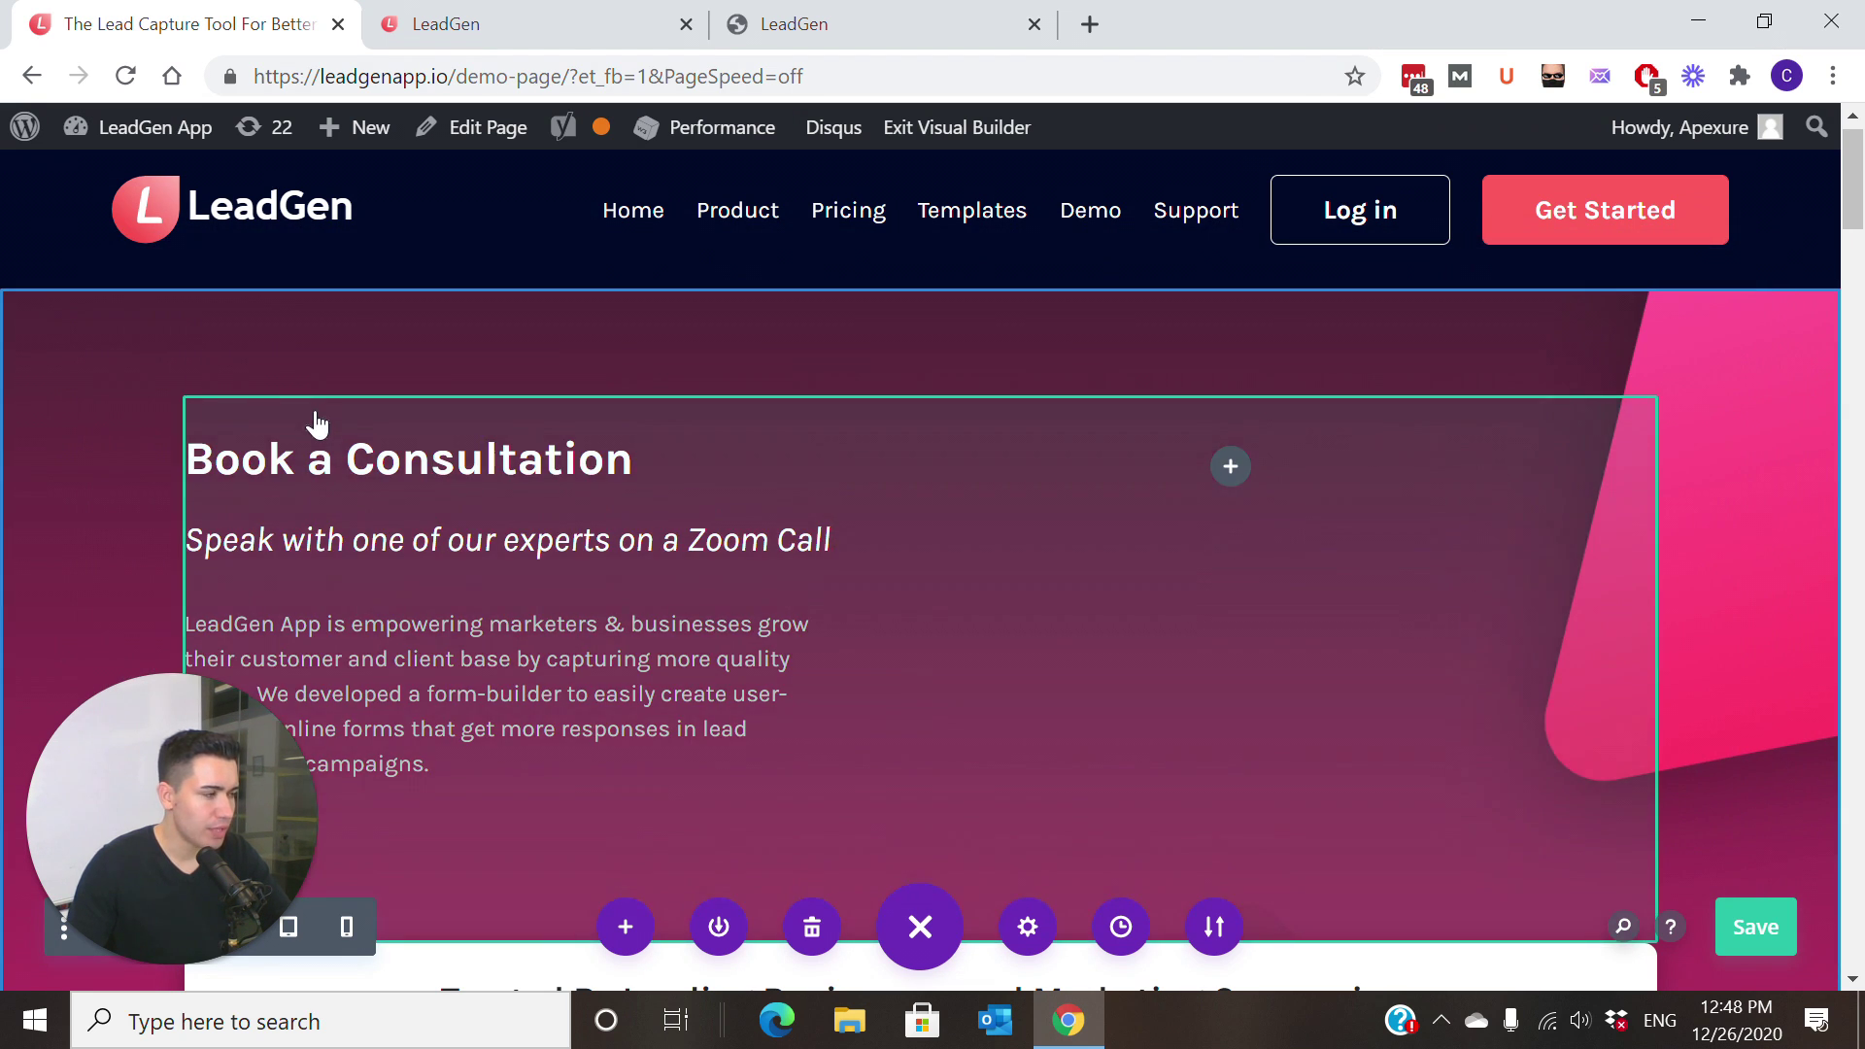
{"action": "left_click", "coordinate": [261, 428]}
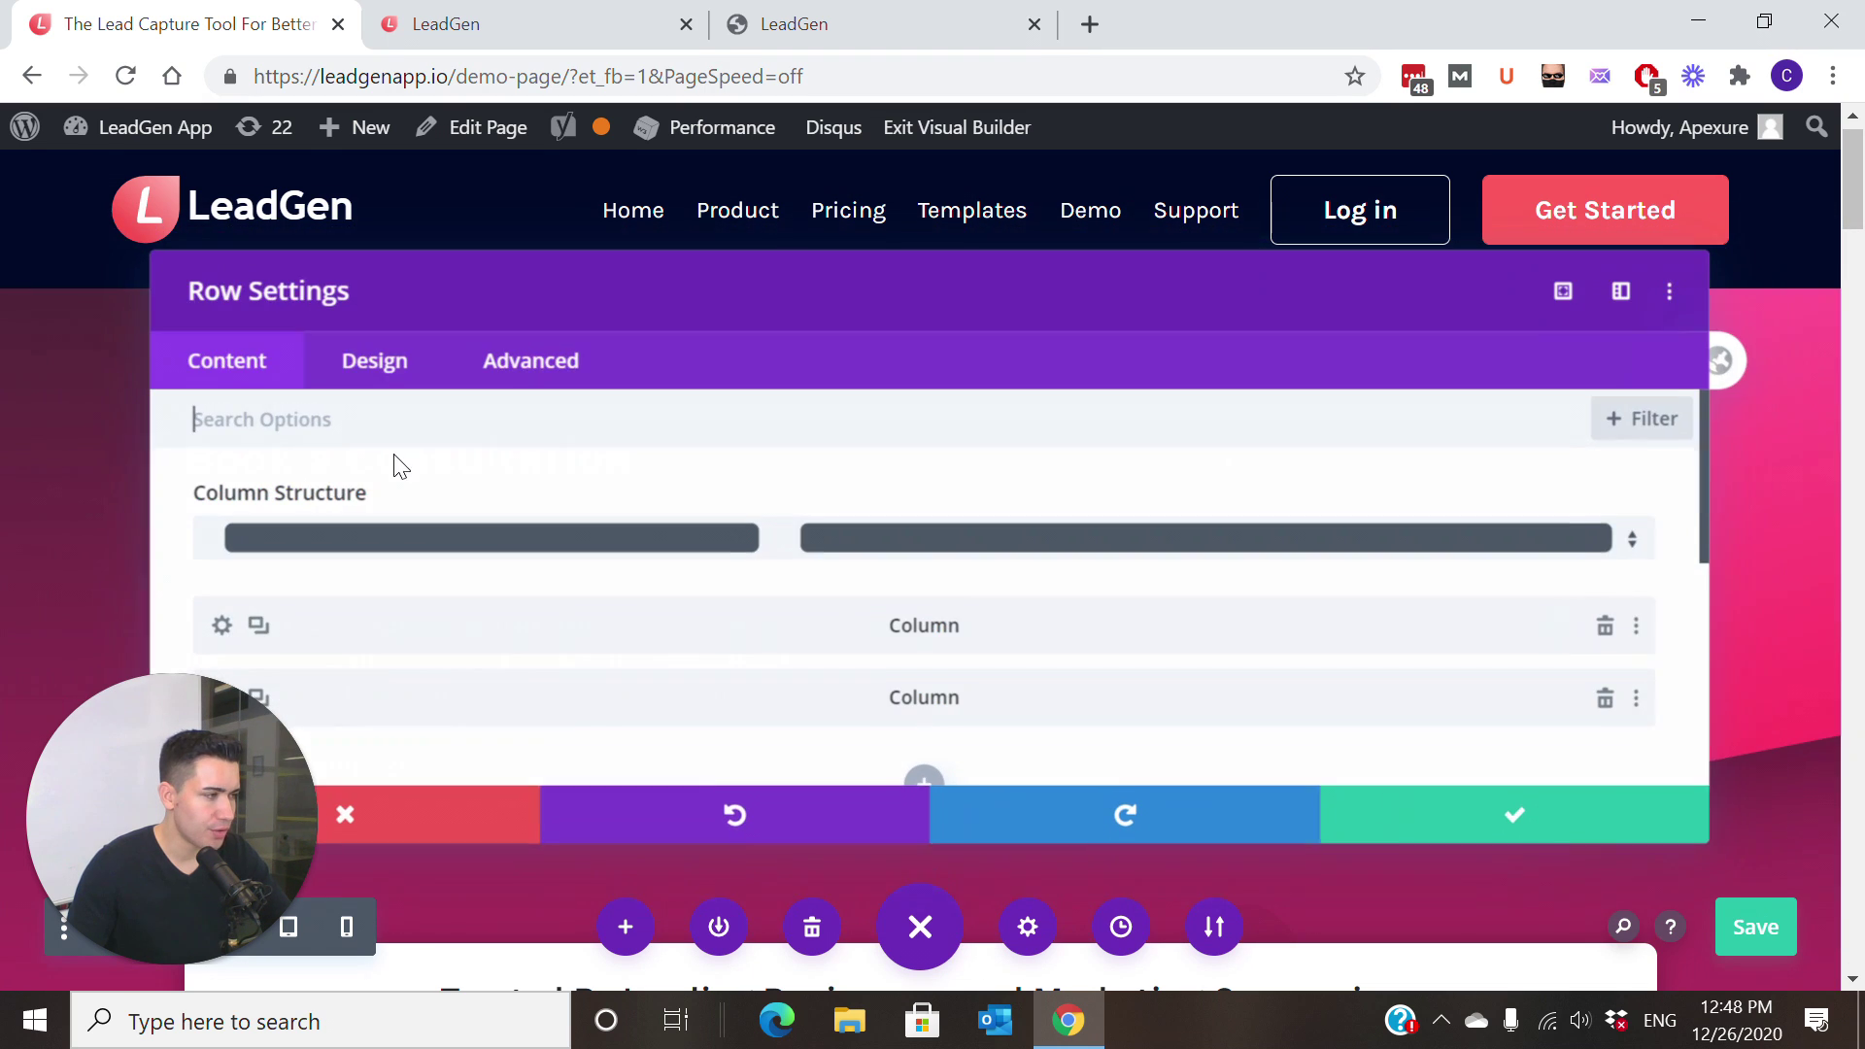
{"action": "left_click", "coordinate": [468, 822]}
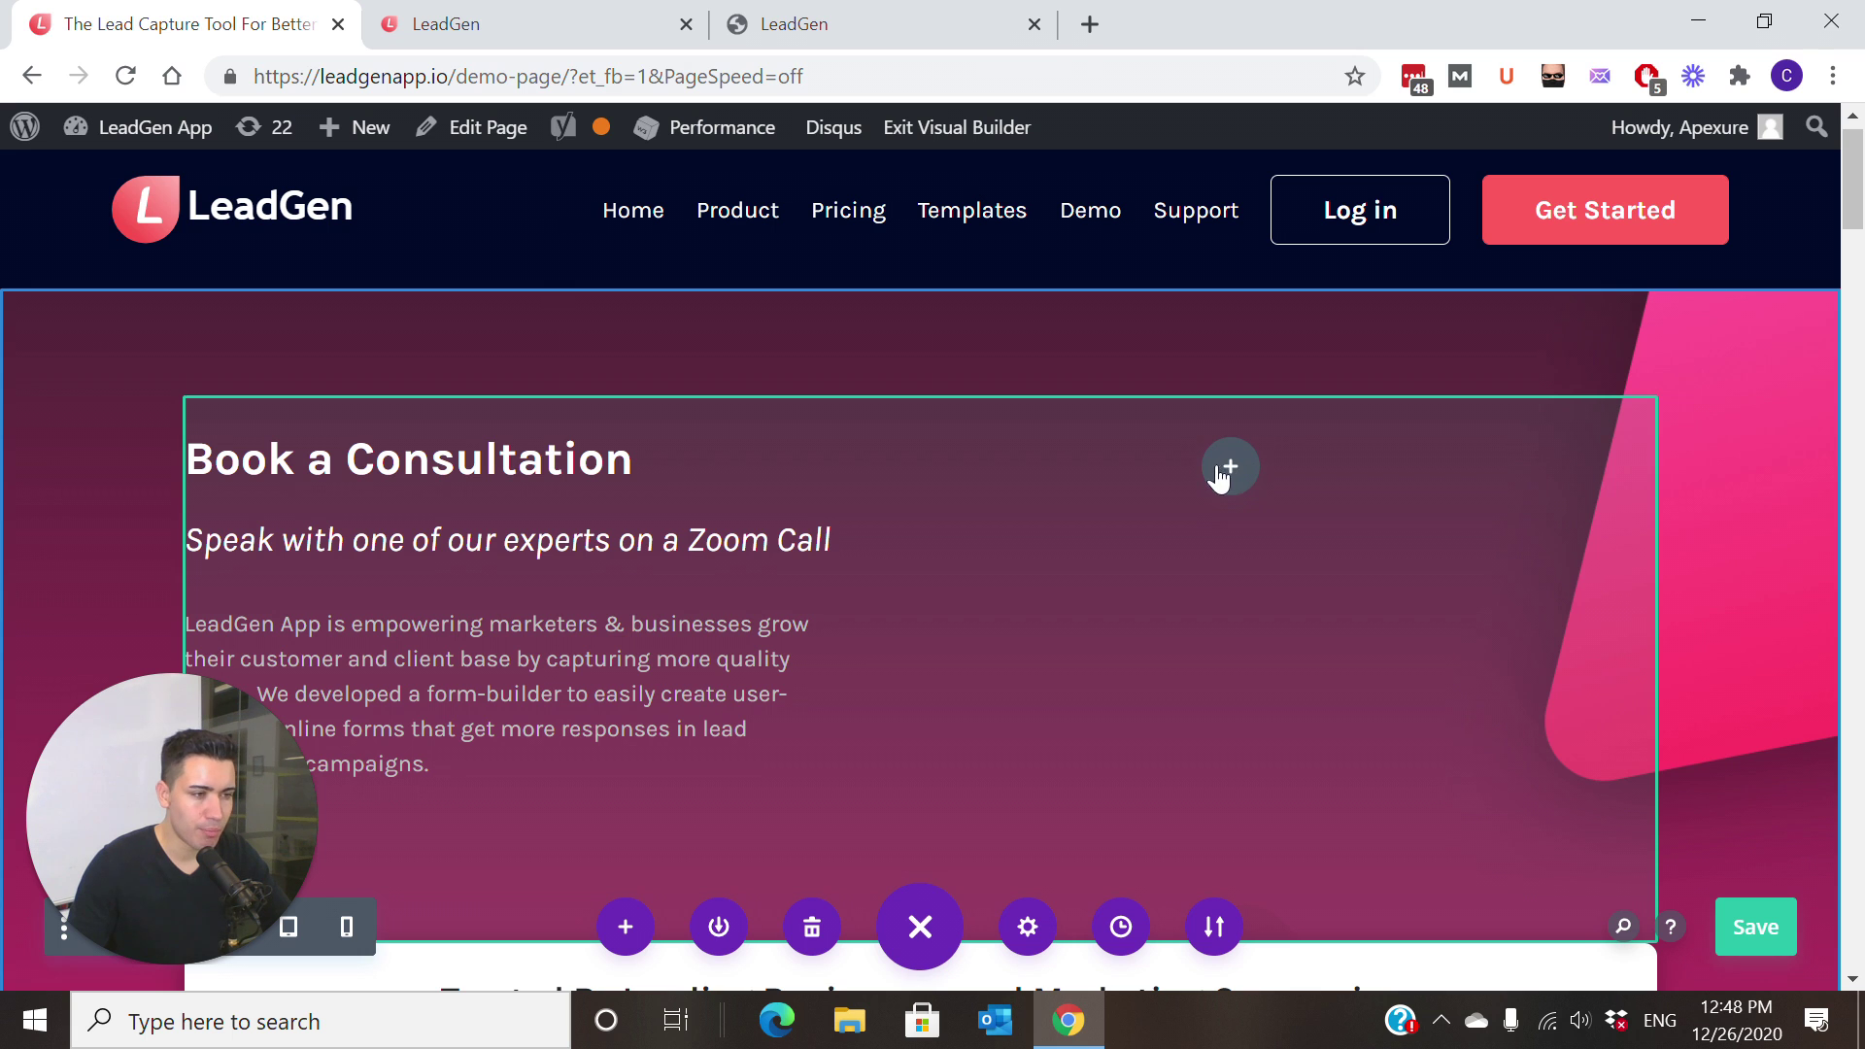
Step: Search 'code' in the empty right column's Insert Module picker, then switch to LeadGen
{"action": "left_click", "coordinate": [1221, 475]}
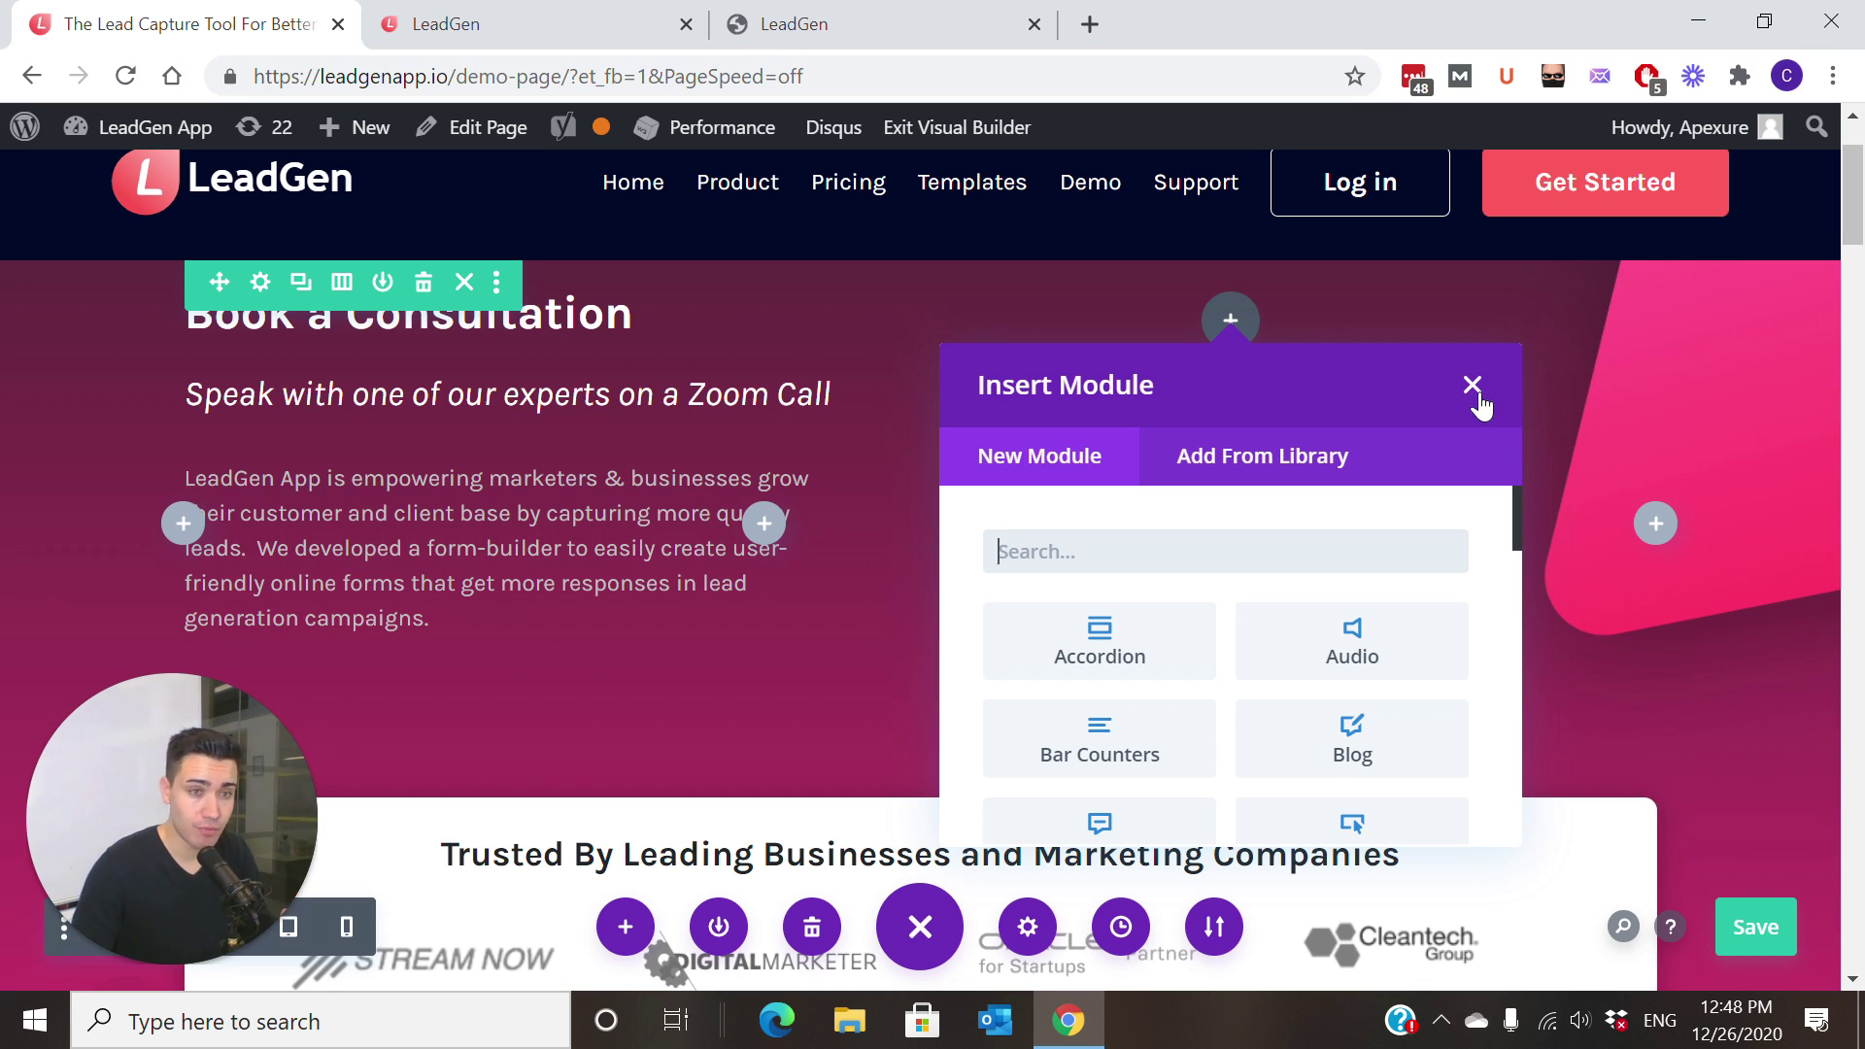
{"action": "type", "text": "code"}
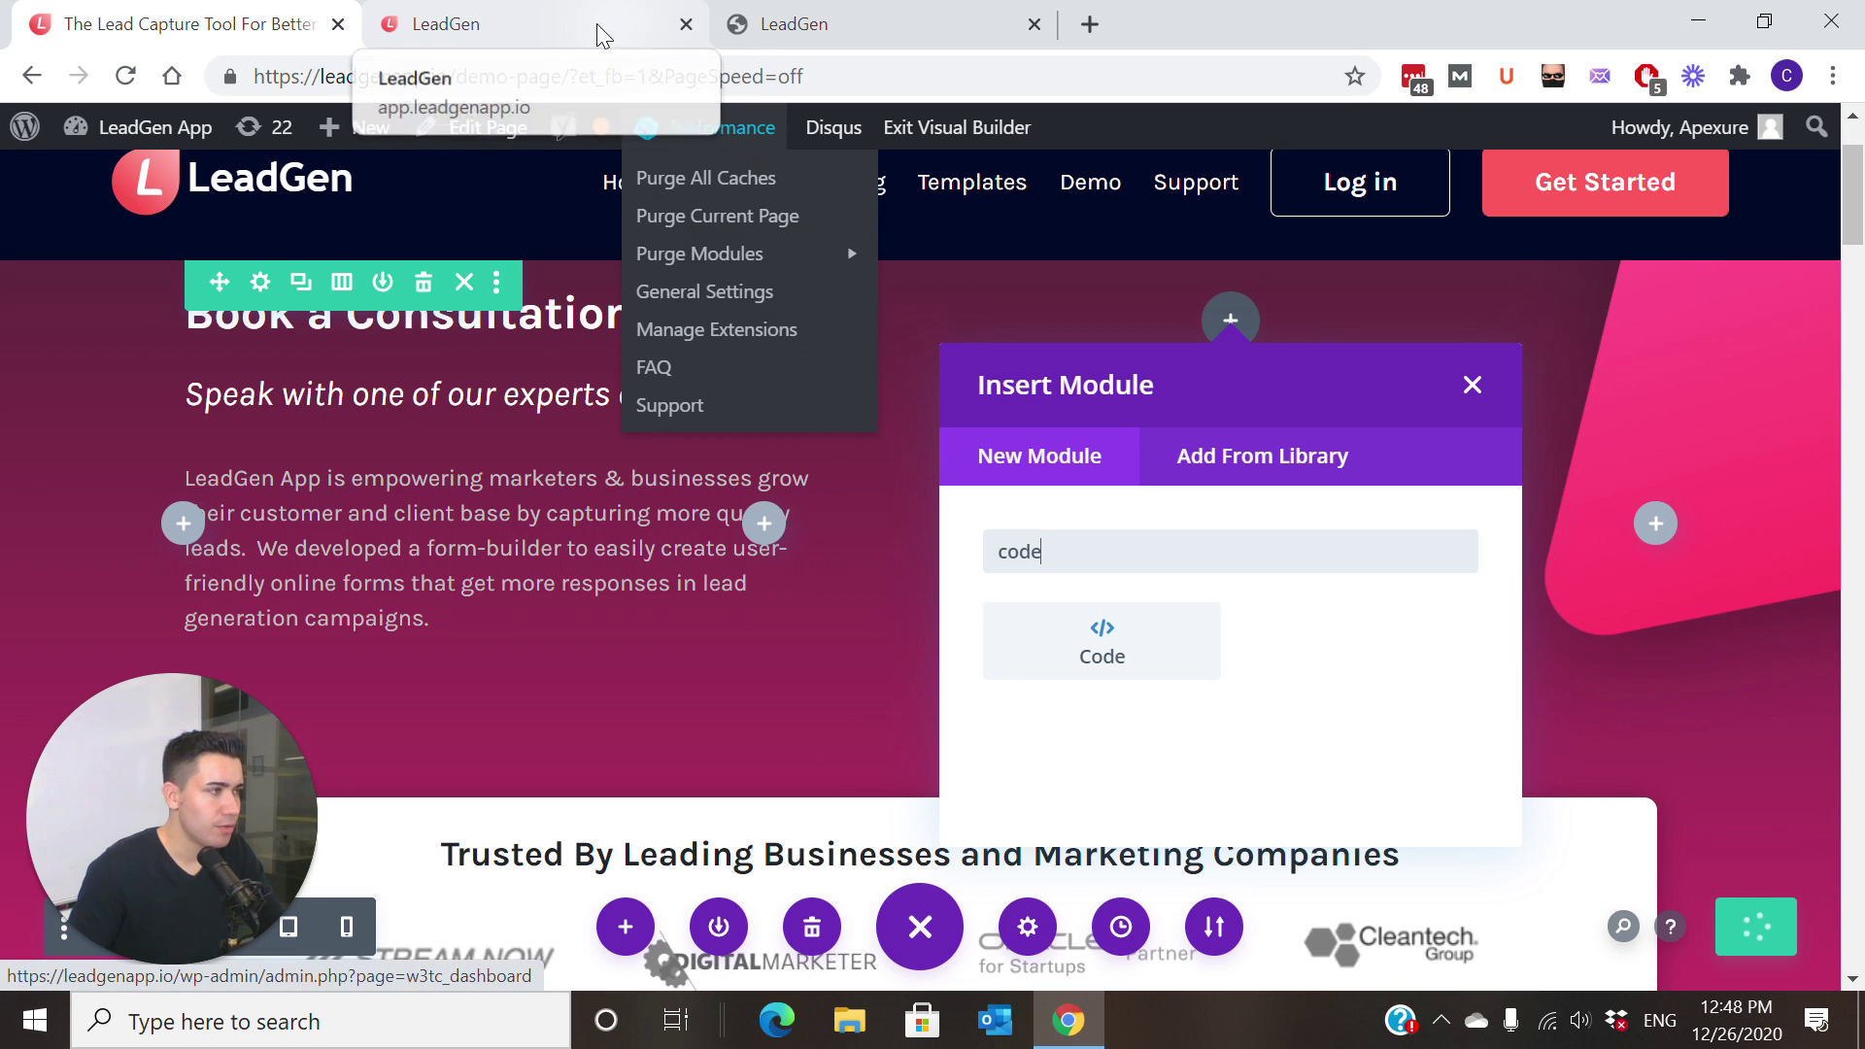
{"action": "left_click", "coordinate": [549, 29]}
Step: Open the Consulting Consultation booking form from the Forms list and edit its variant
{"action": "left_click", "coordinate": [47, 137]}
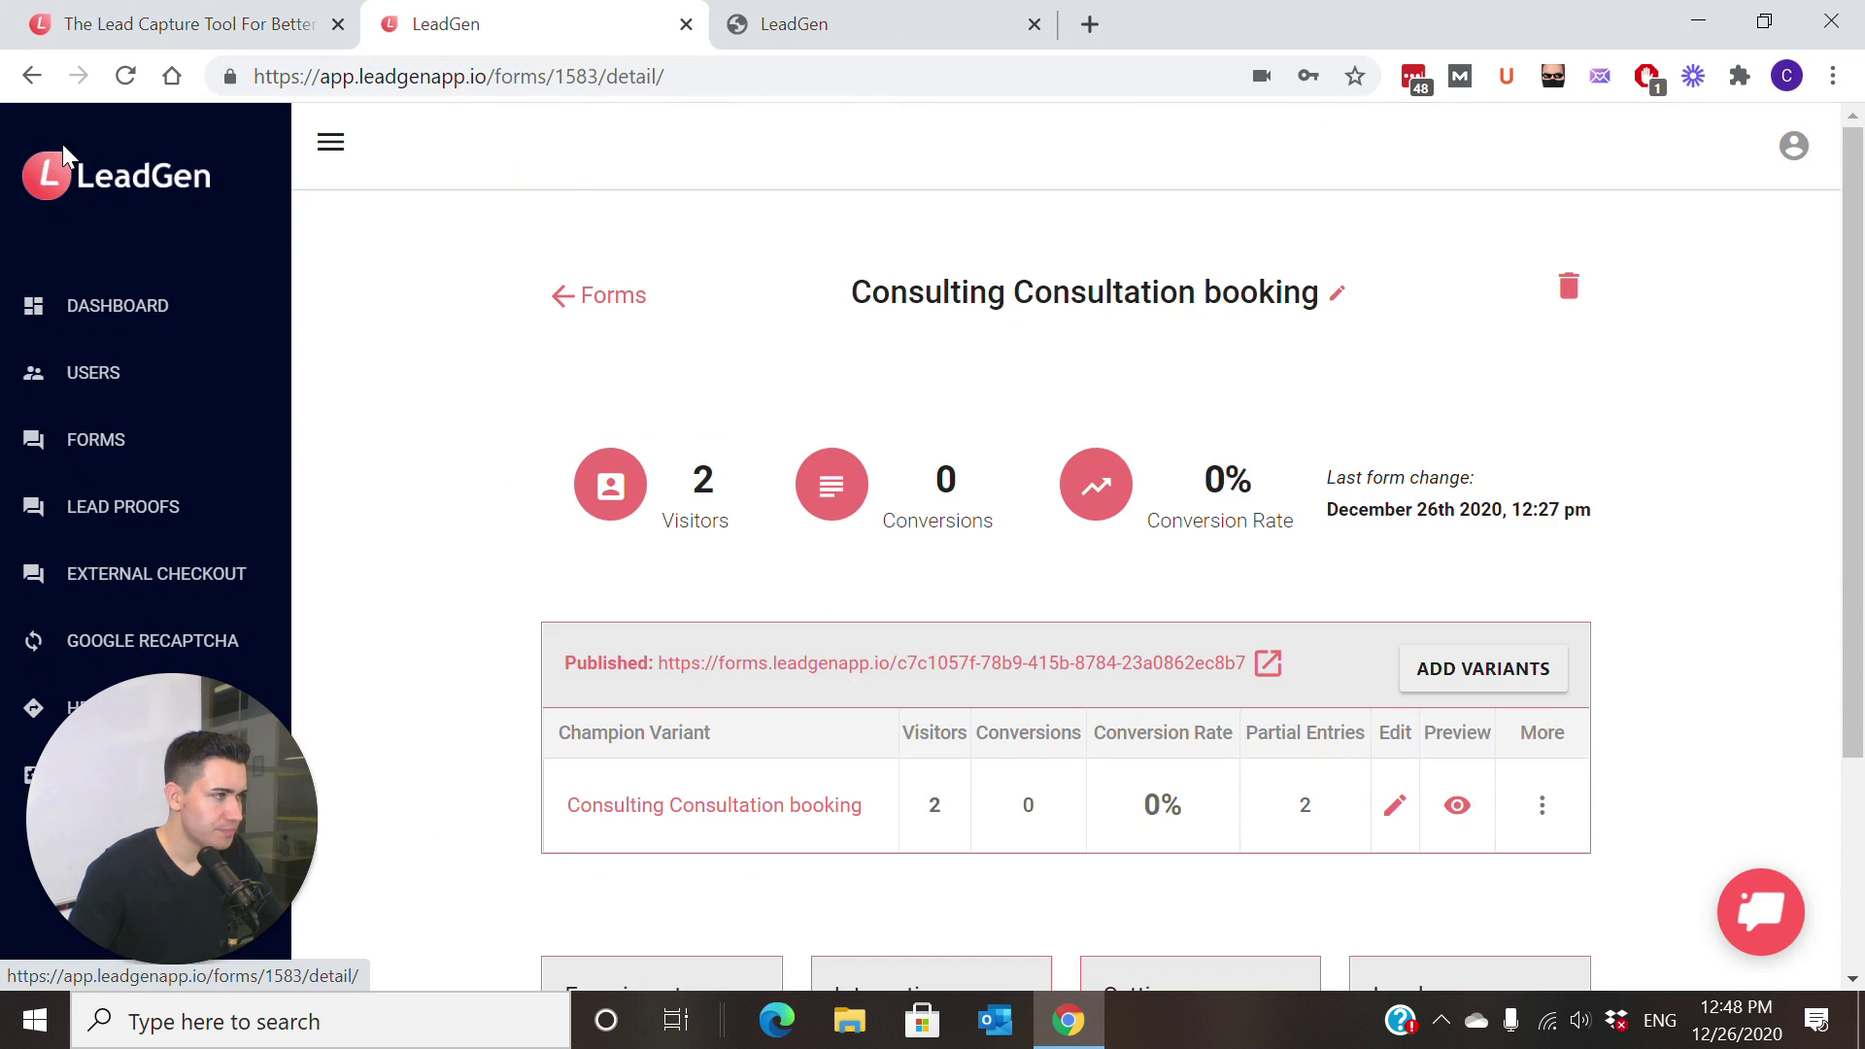
{"action": "left_click", "coordinate": [136, 445]}
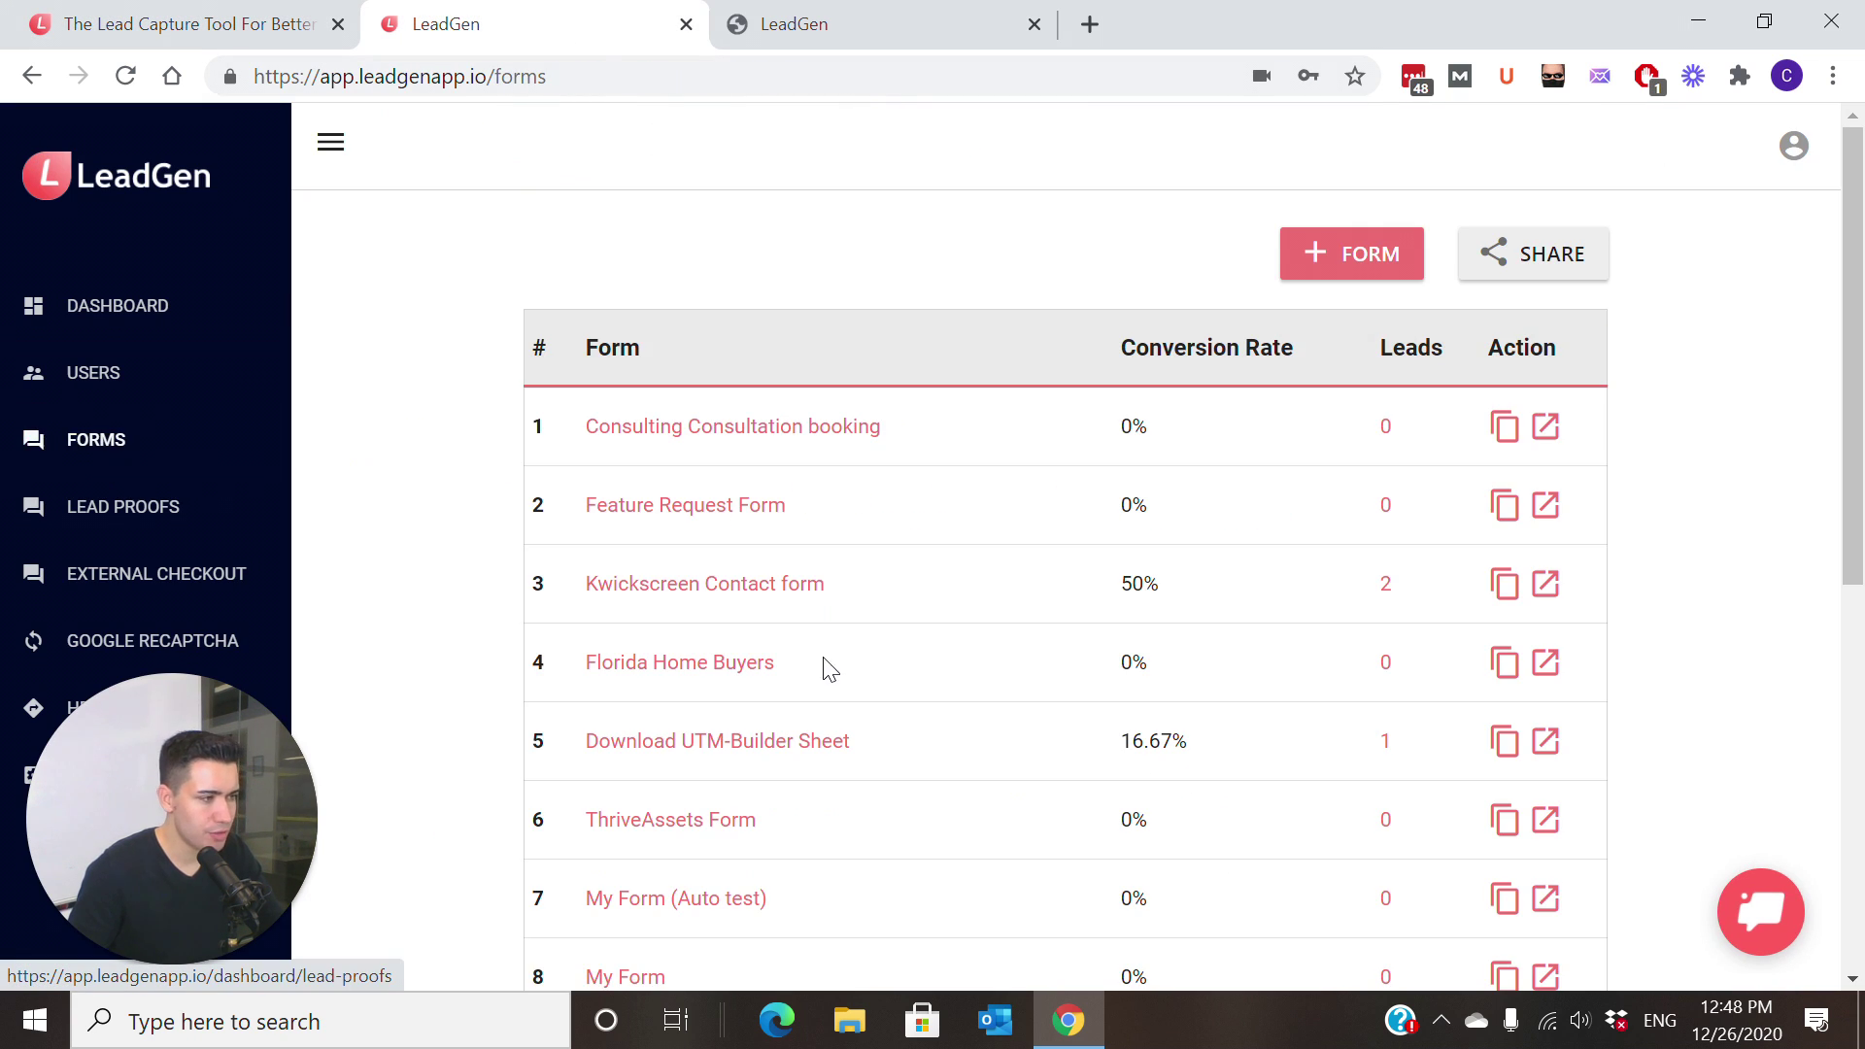
{"action": "left_click", "coordinate": [712, 449]}
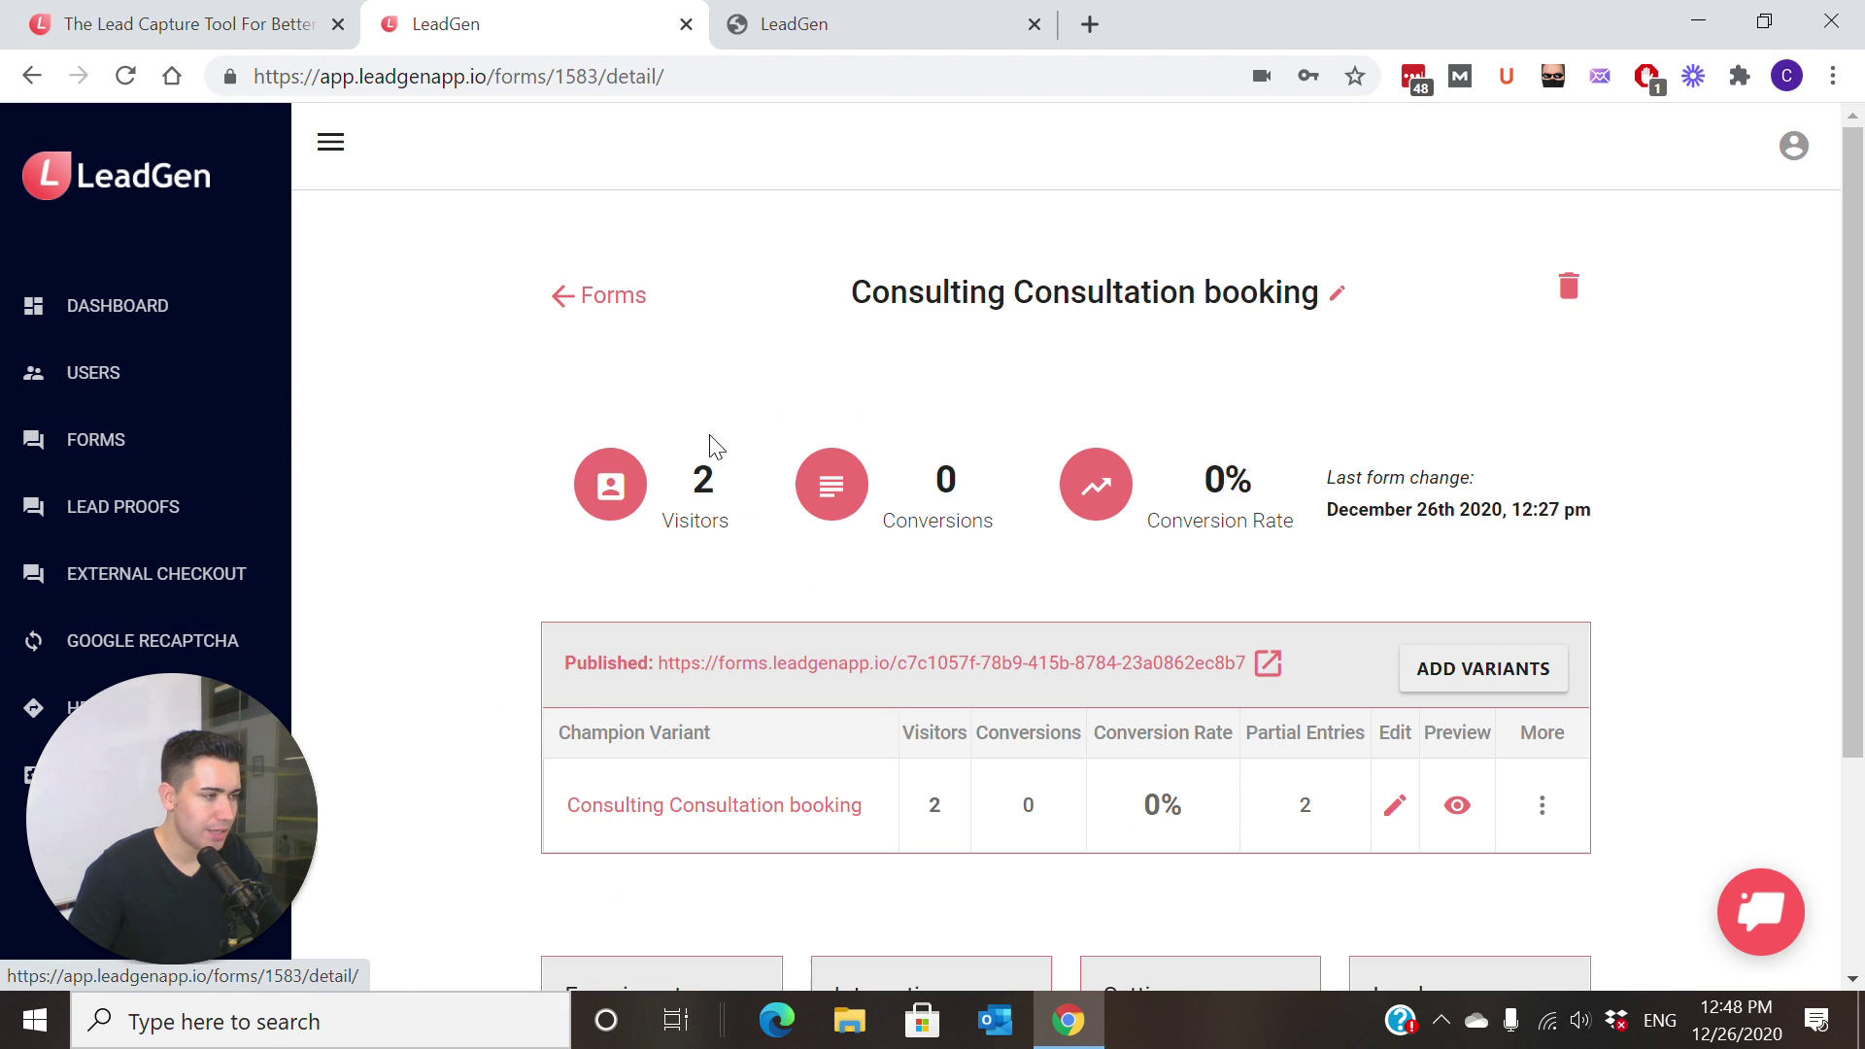
{"action": "left_click", "coordinate": [974, 13]}
{"action": "left_click", "coordinate": [554, 13]}
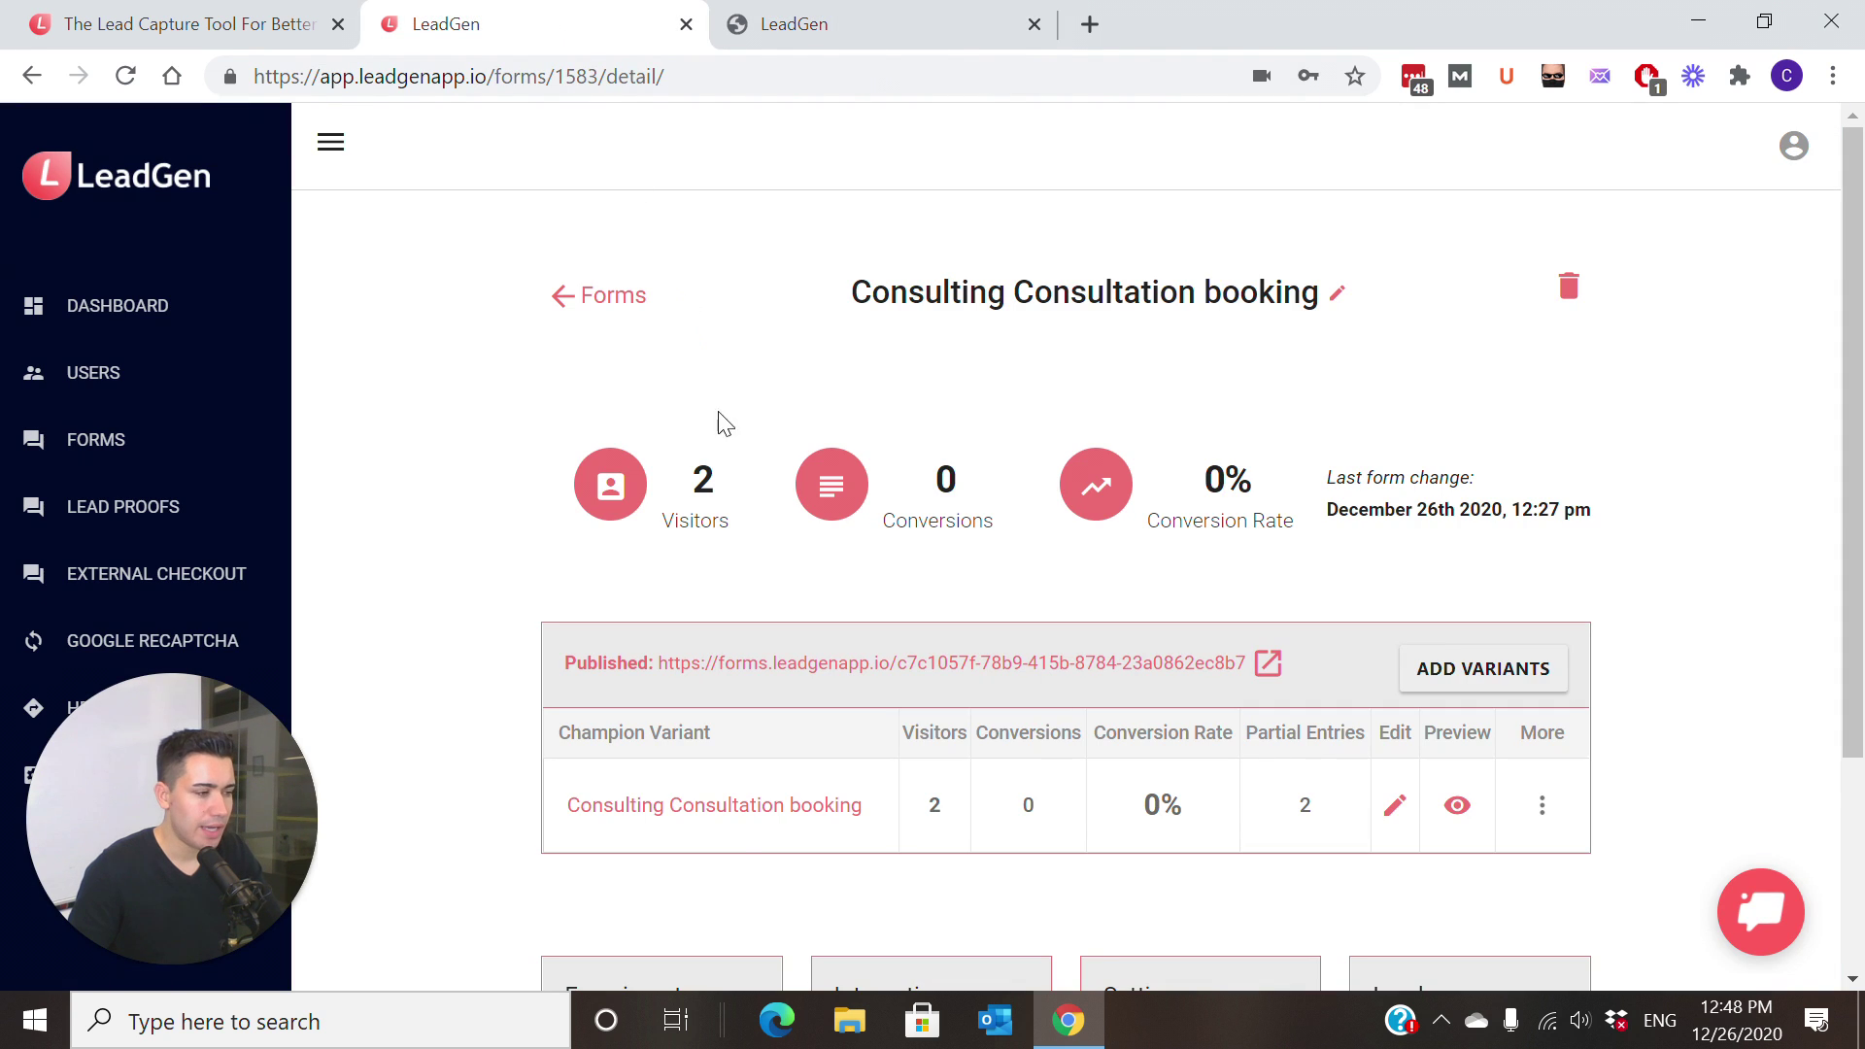
{"action": "left_click", "coordinate": [716, 812]}
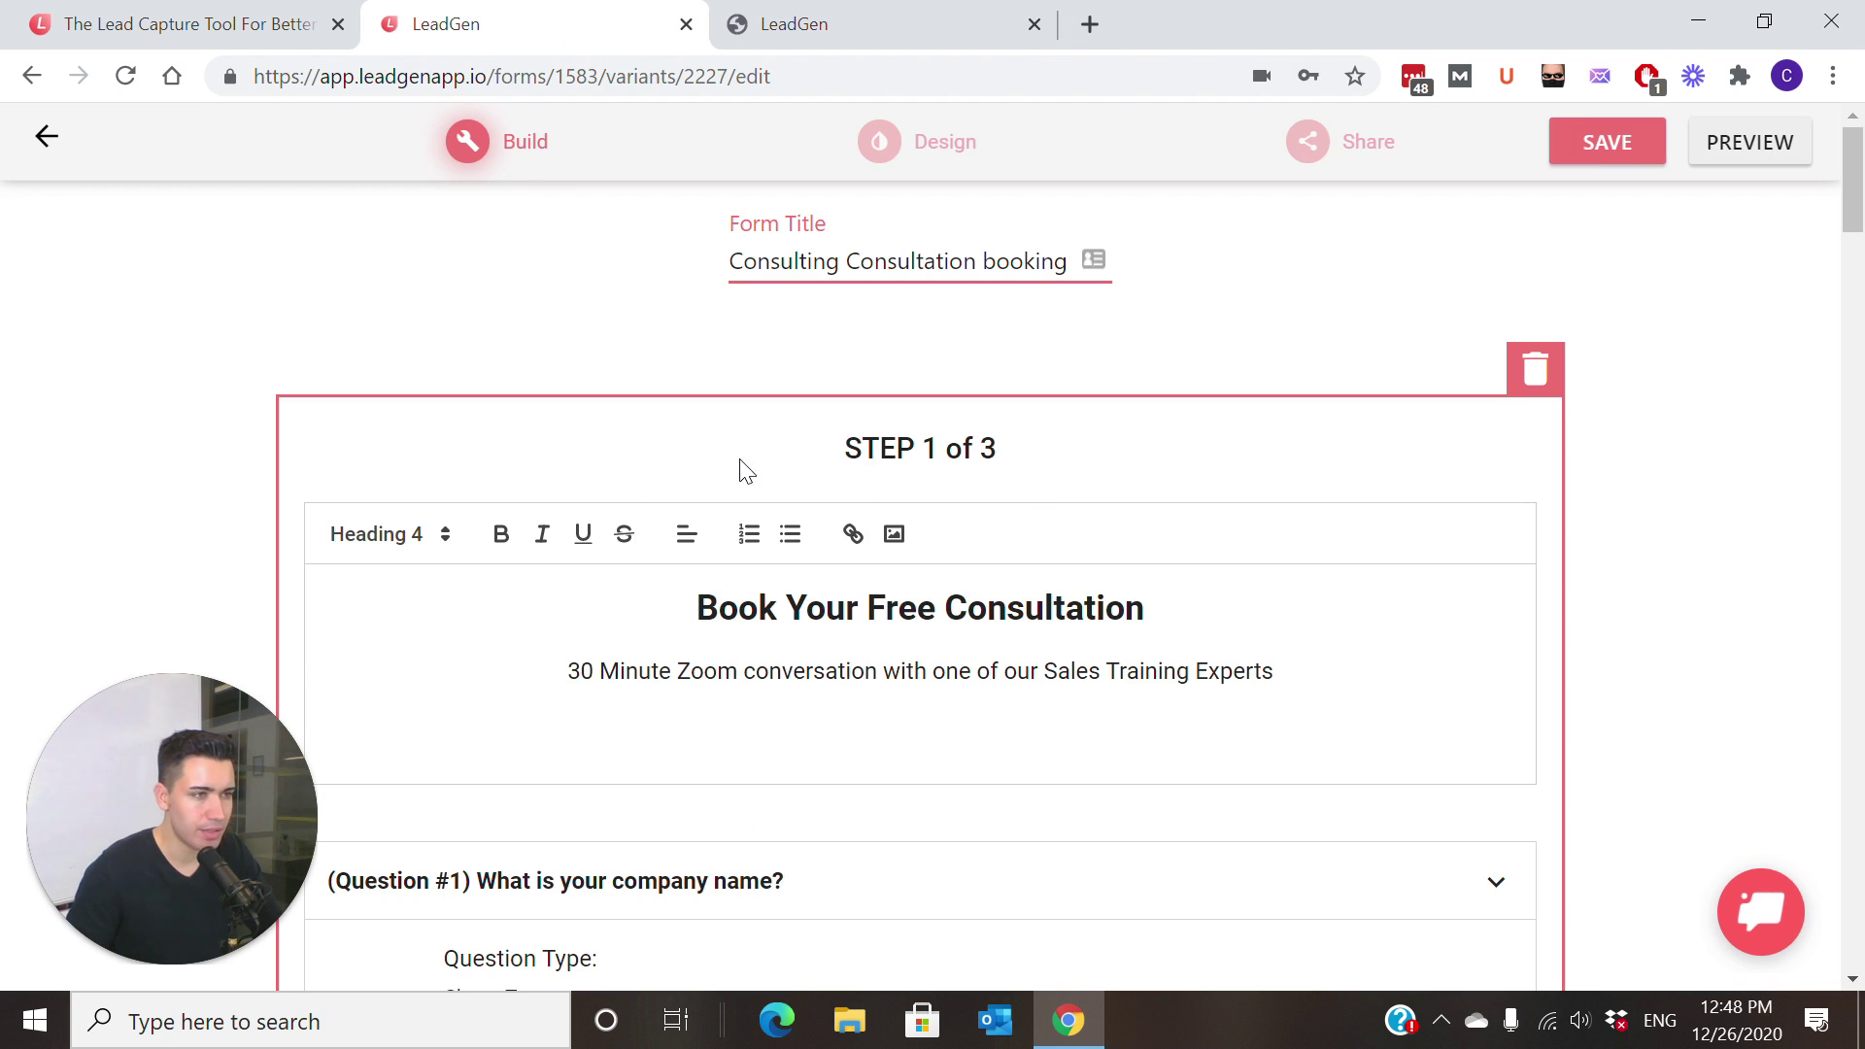
Step: Copy the form's Iframe embed code from the Share options
{"action": "left_click", "coordinate": [1389, 150]}
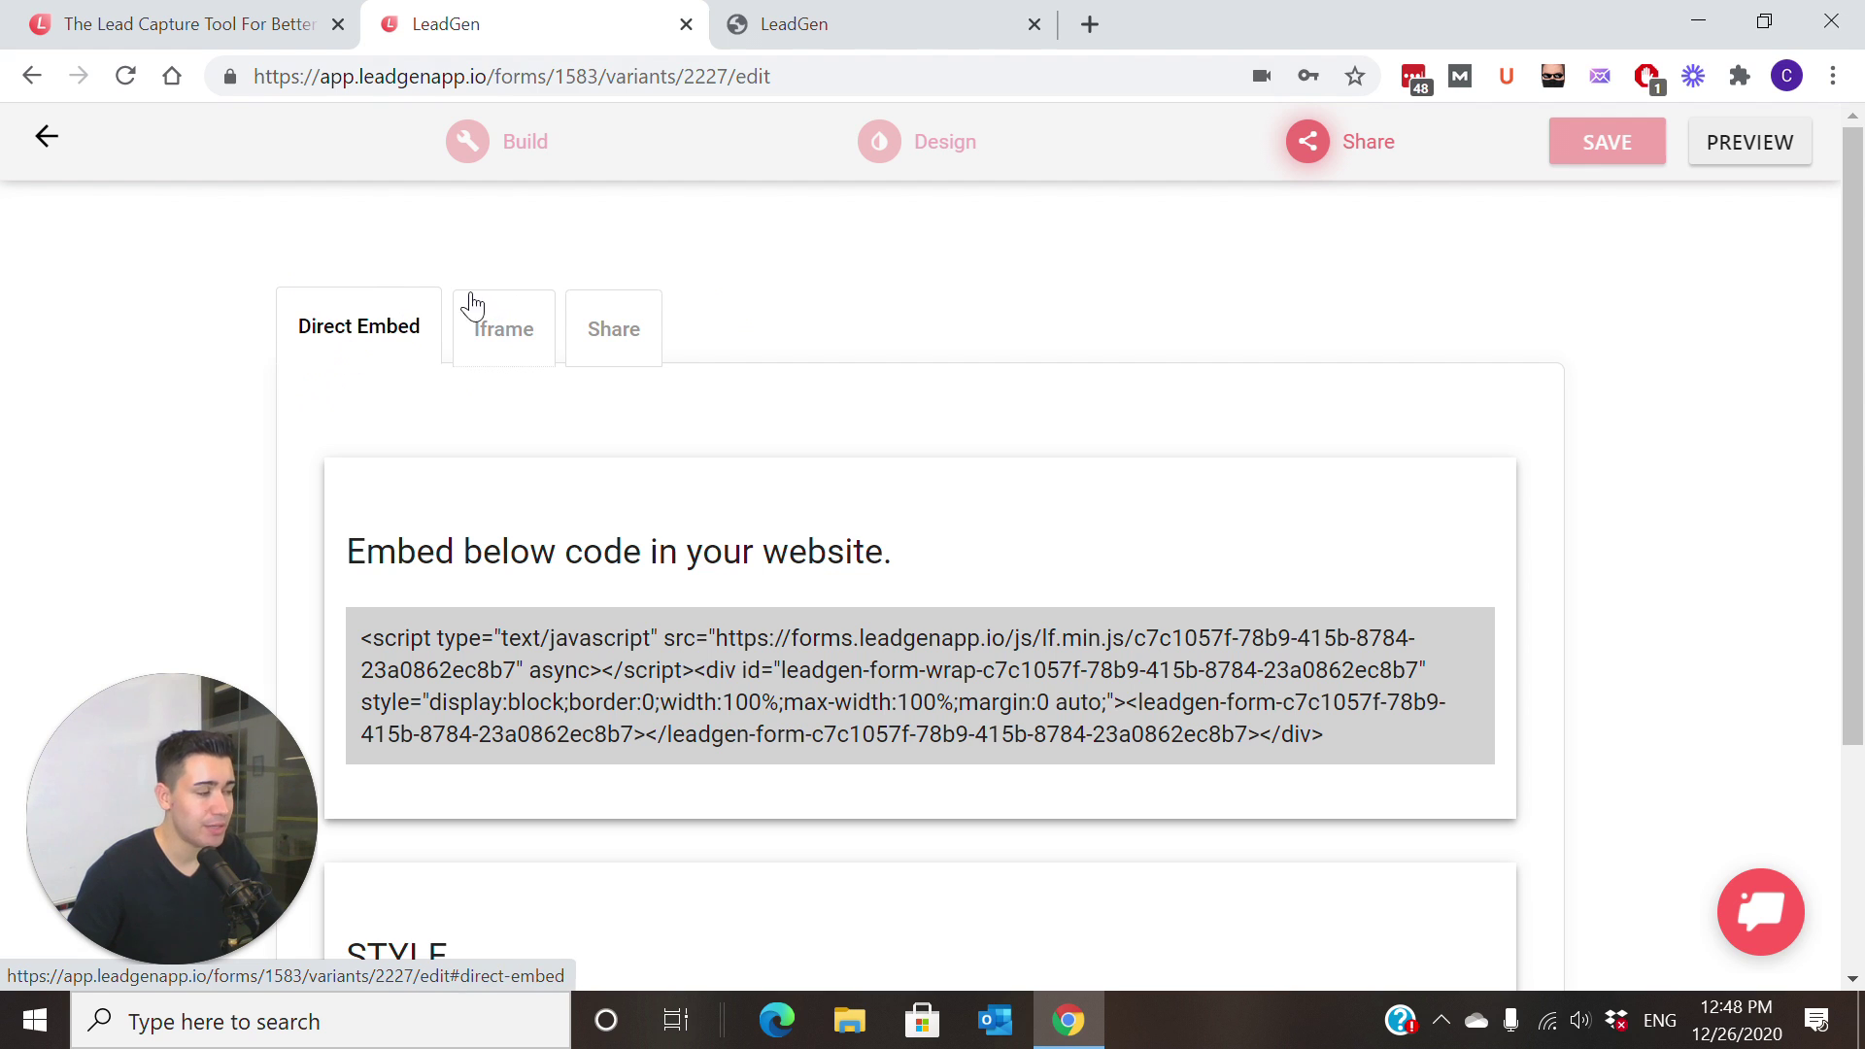
{"action": "left_click", "coordinate": [523, 352]}
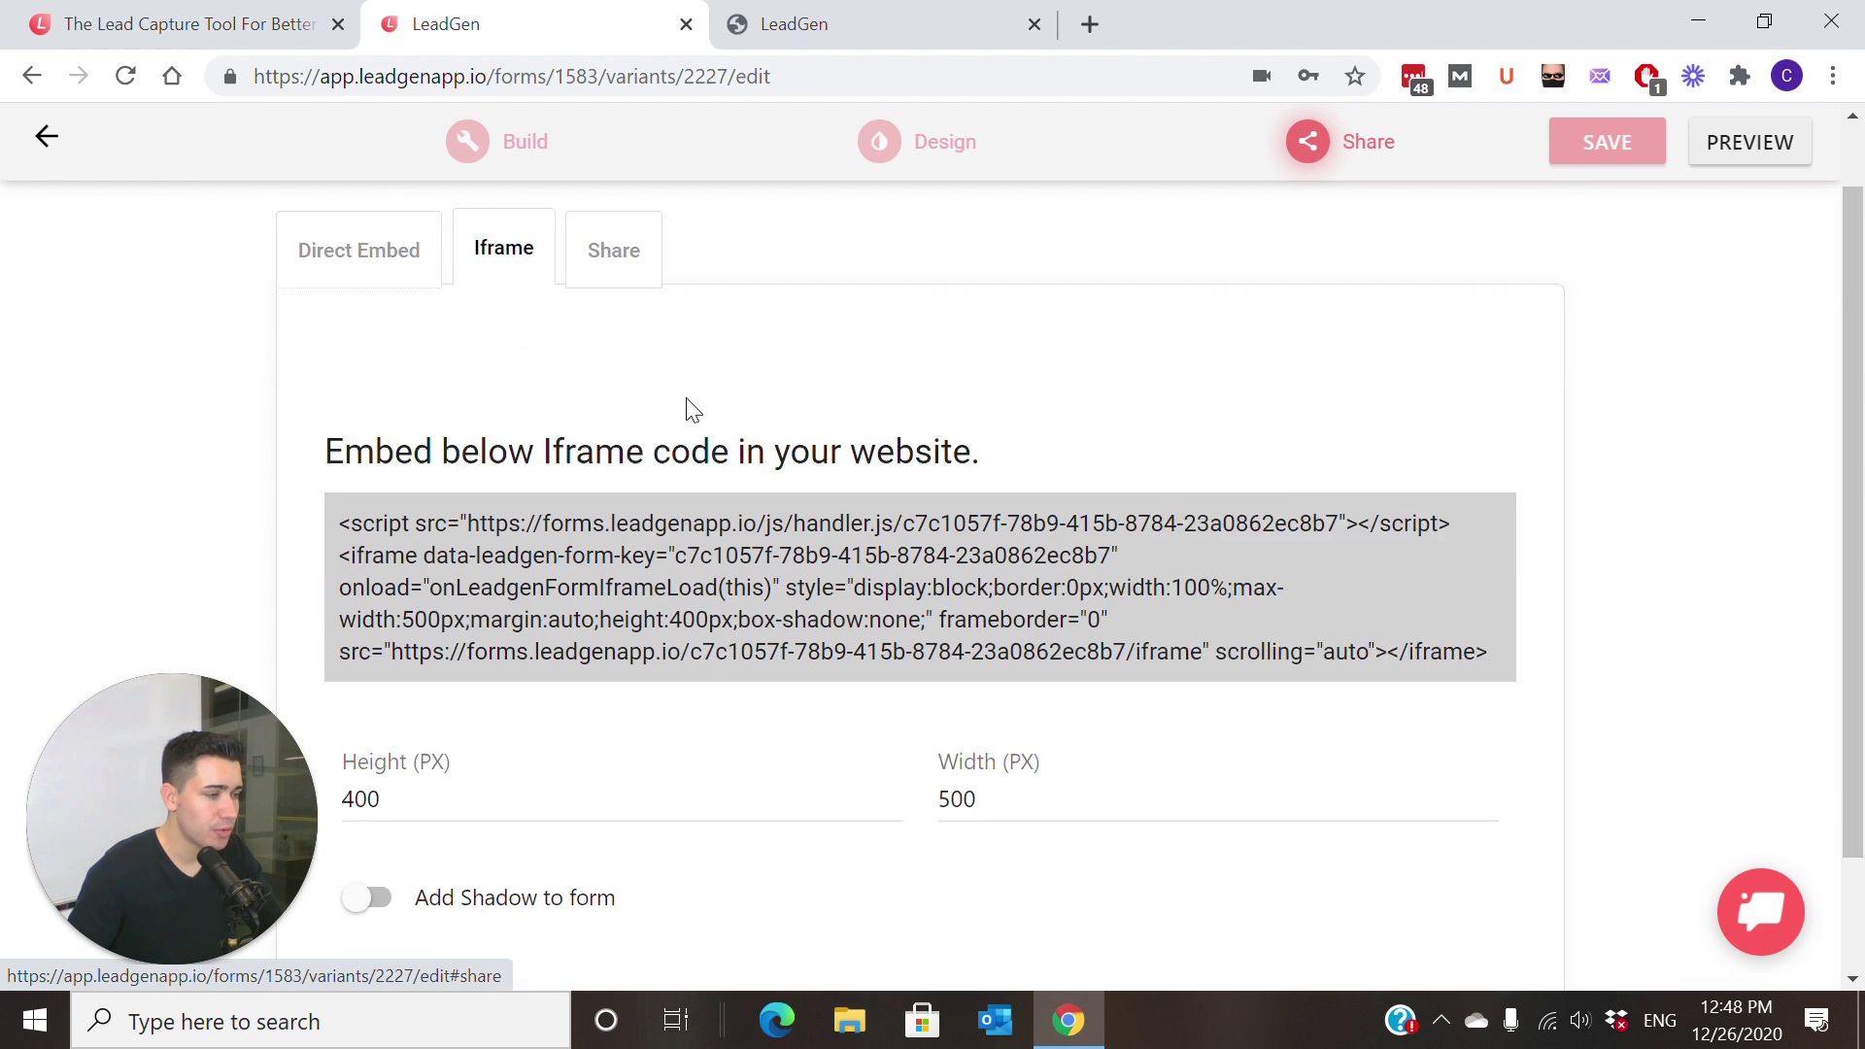
{"action": "scroll", "coordinate": [574, 591], "scroll_direction": "down", "scroll_amount": 2}
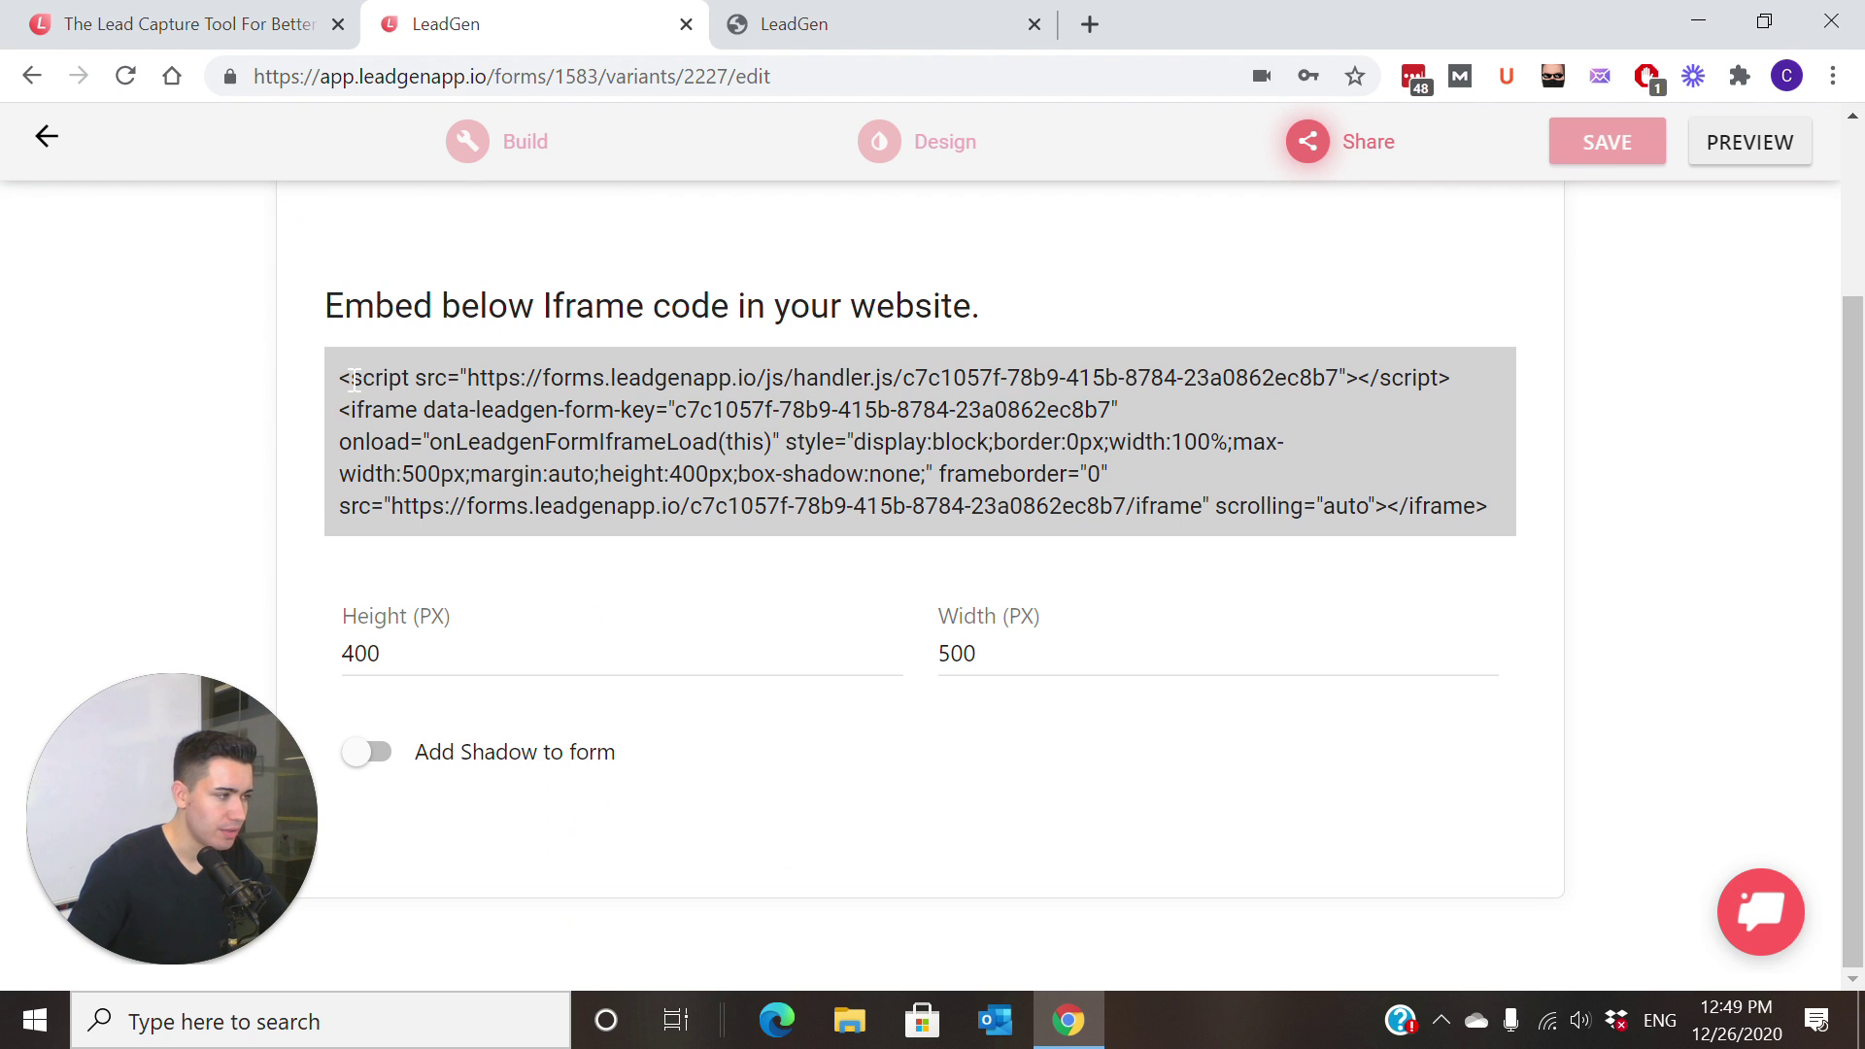
{"action": "left_click_drag", "start_coordinate": [344, 377], "coordinate": [1528, 528]}
{"action": "right_click", "coordinate": [926, 445]}
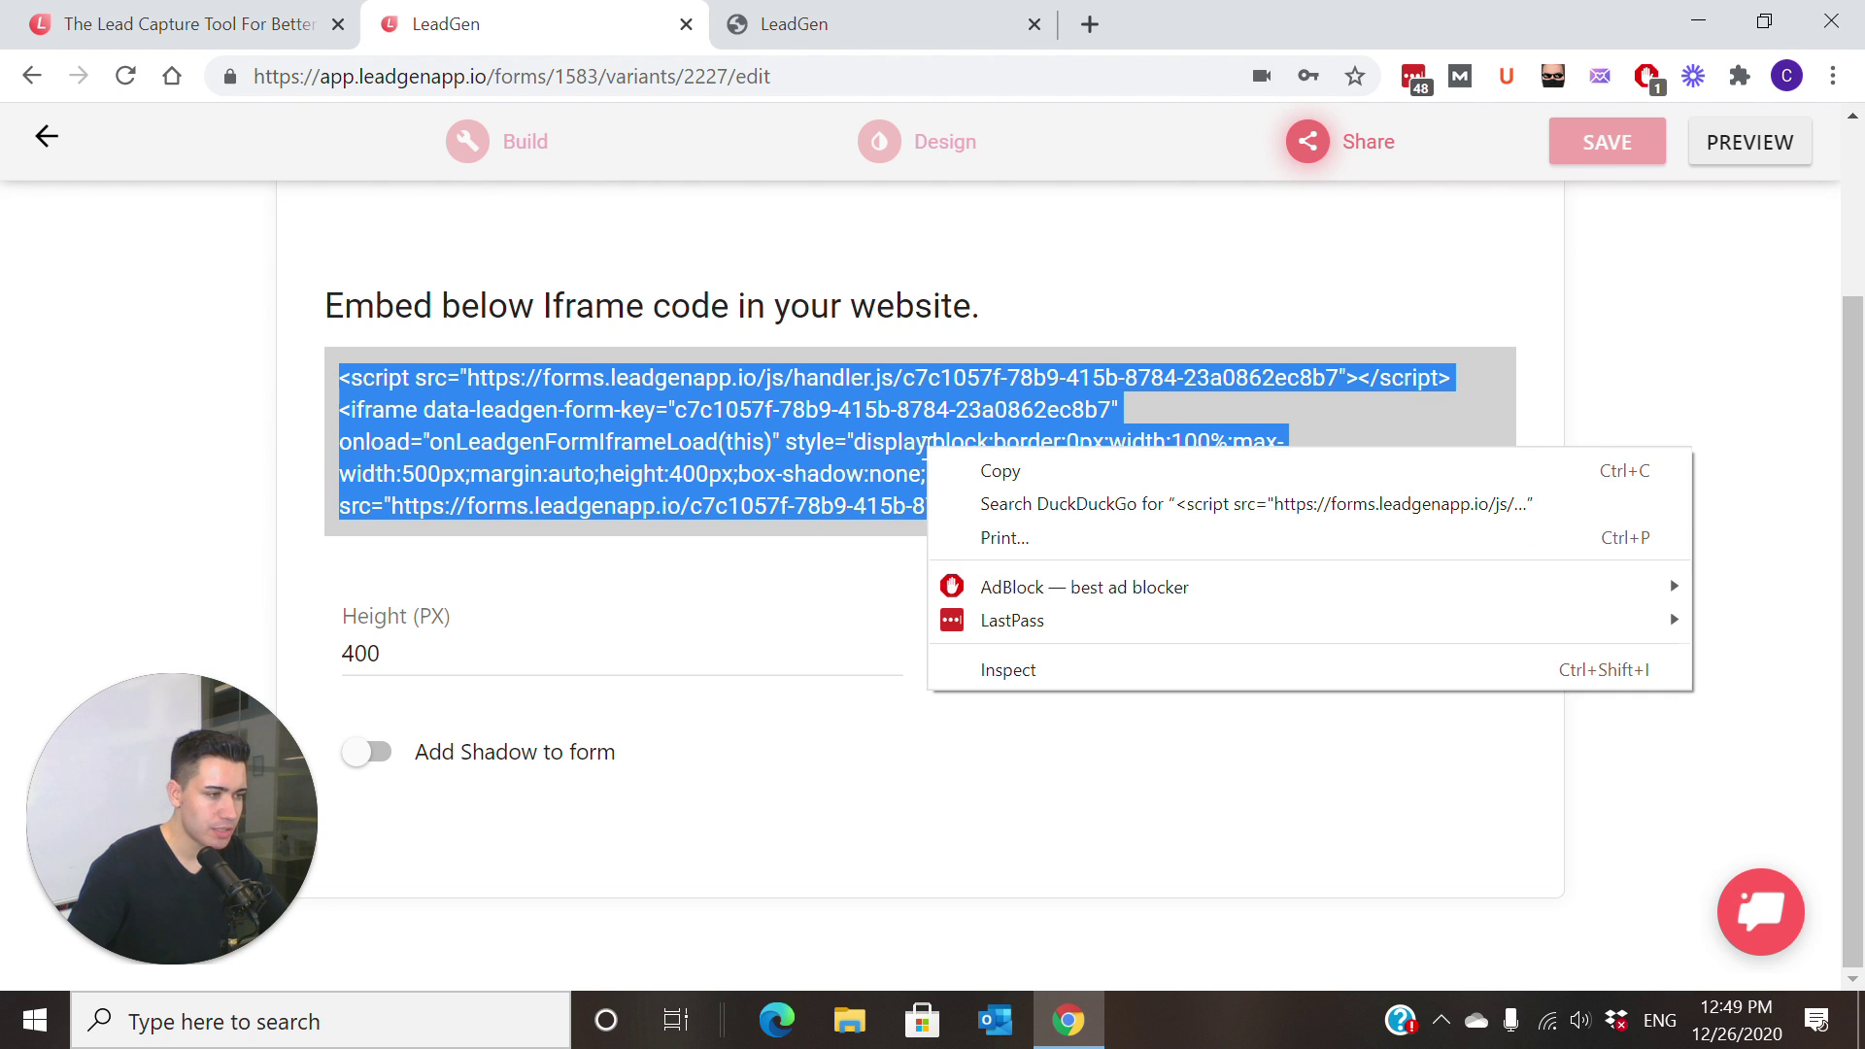
{"action": "left_click", "coordinate": [1015, 478]}
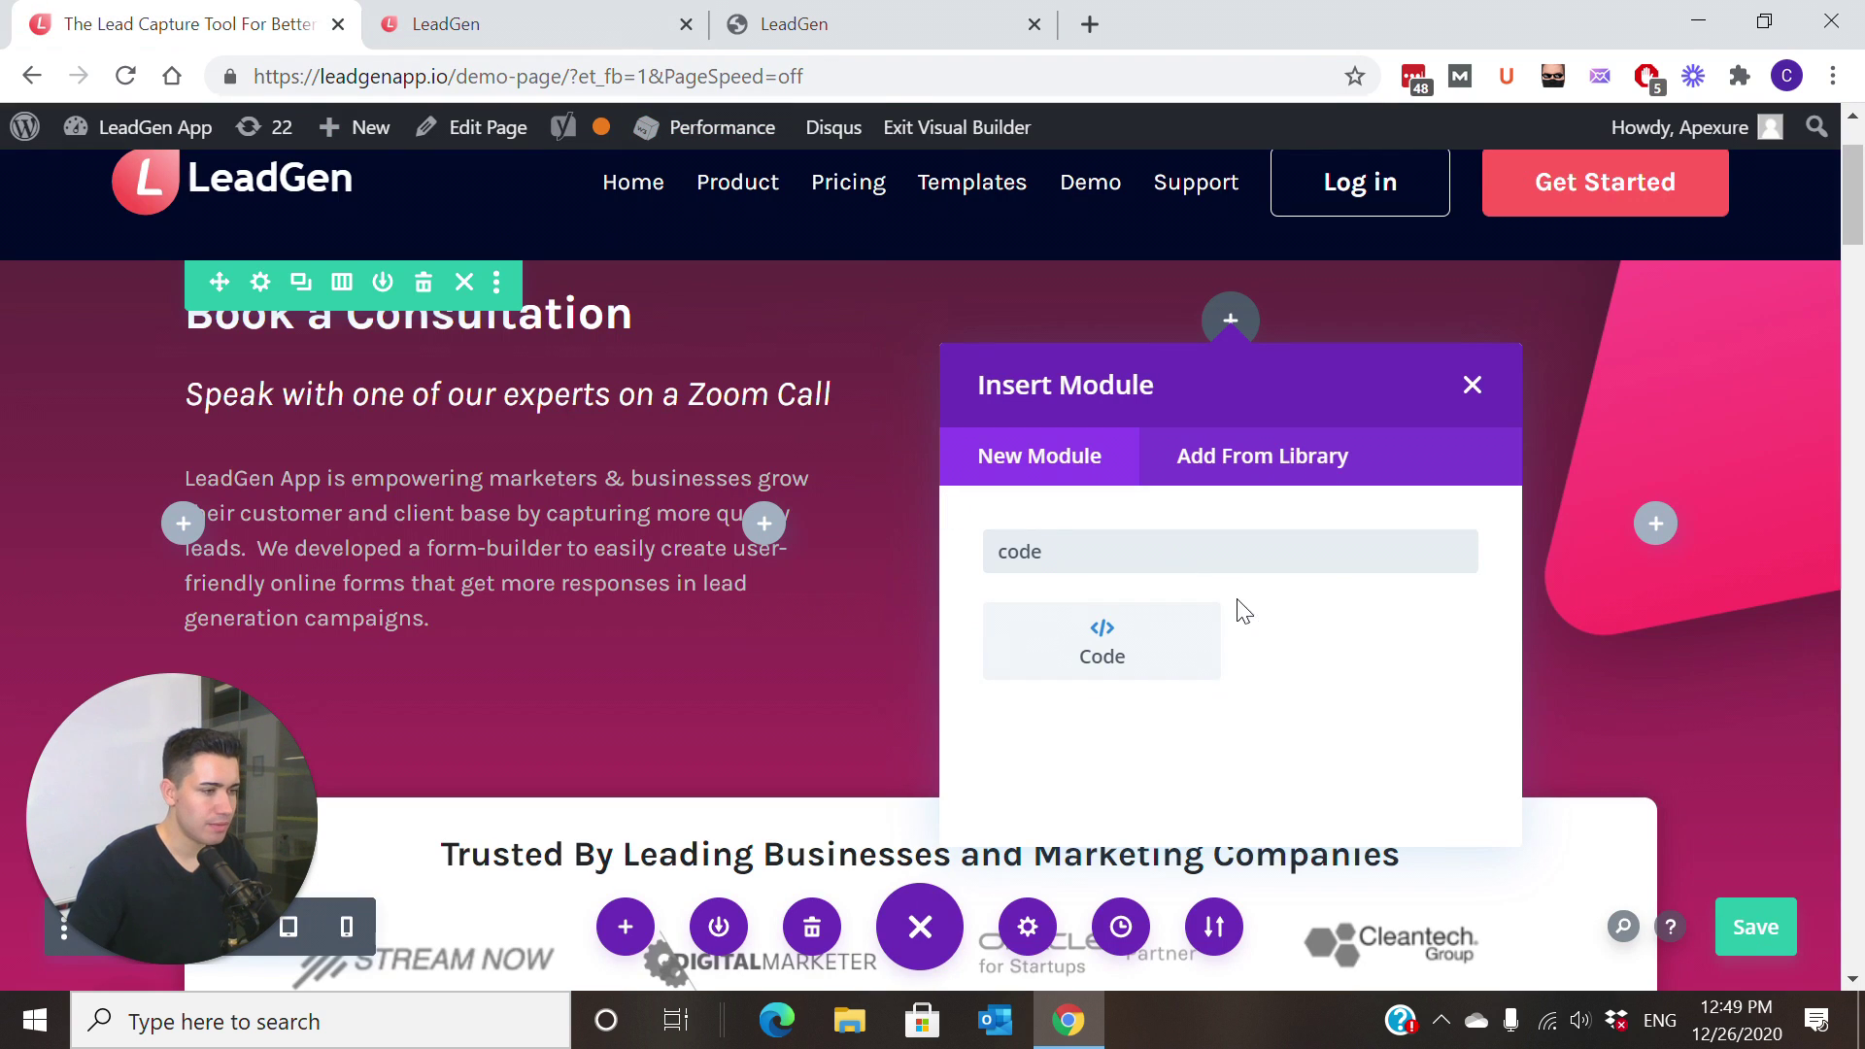
Step: Paste the LeadGen iframe code into a new Code module in the right column and save the page
{"action": "left_click", "coordinate": [1122, 664]}
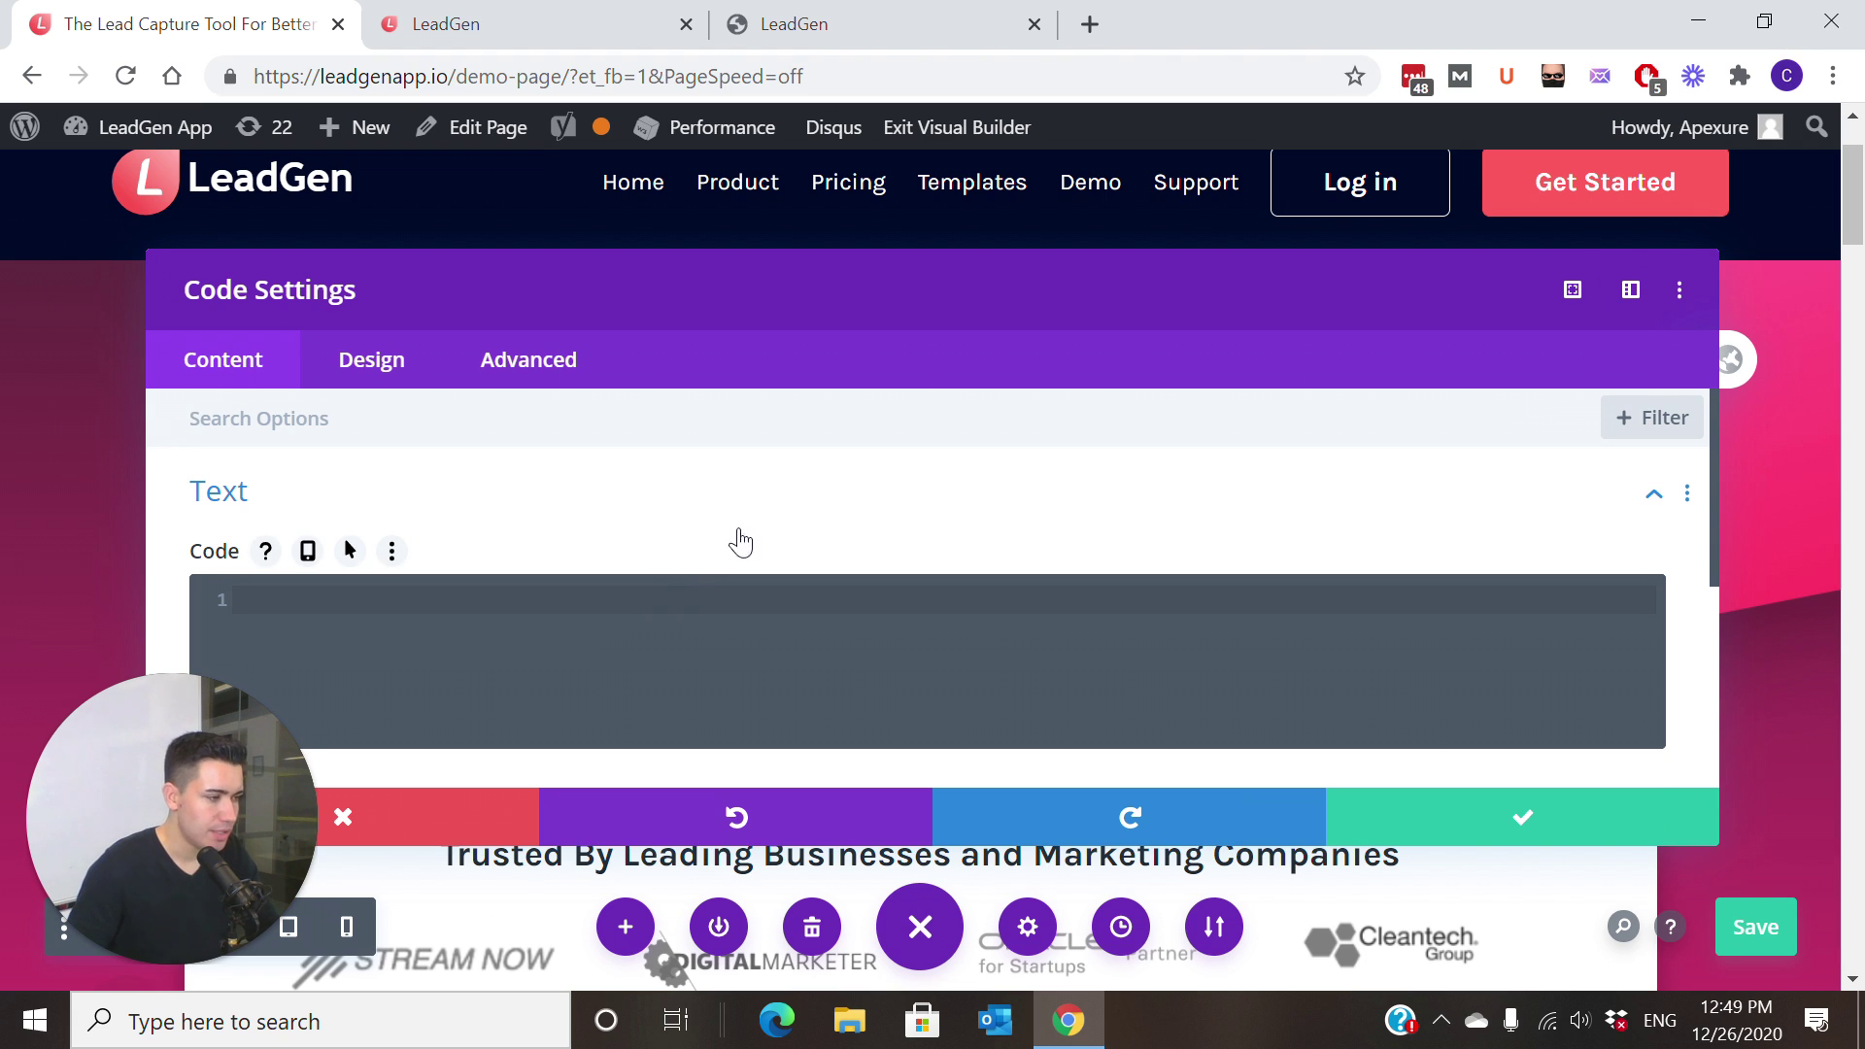
{"action": "scroll", "coordinate": [740, 542], "scroll_direction": "down", "scroll_amount": 2}
{"action": "key", "text": "ctrl+v"}
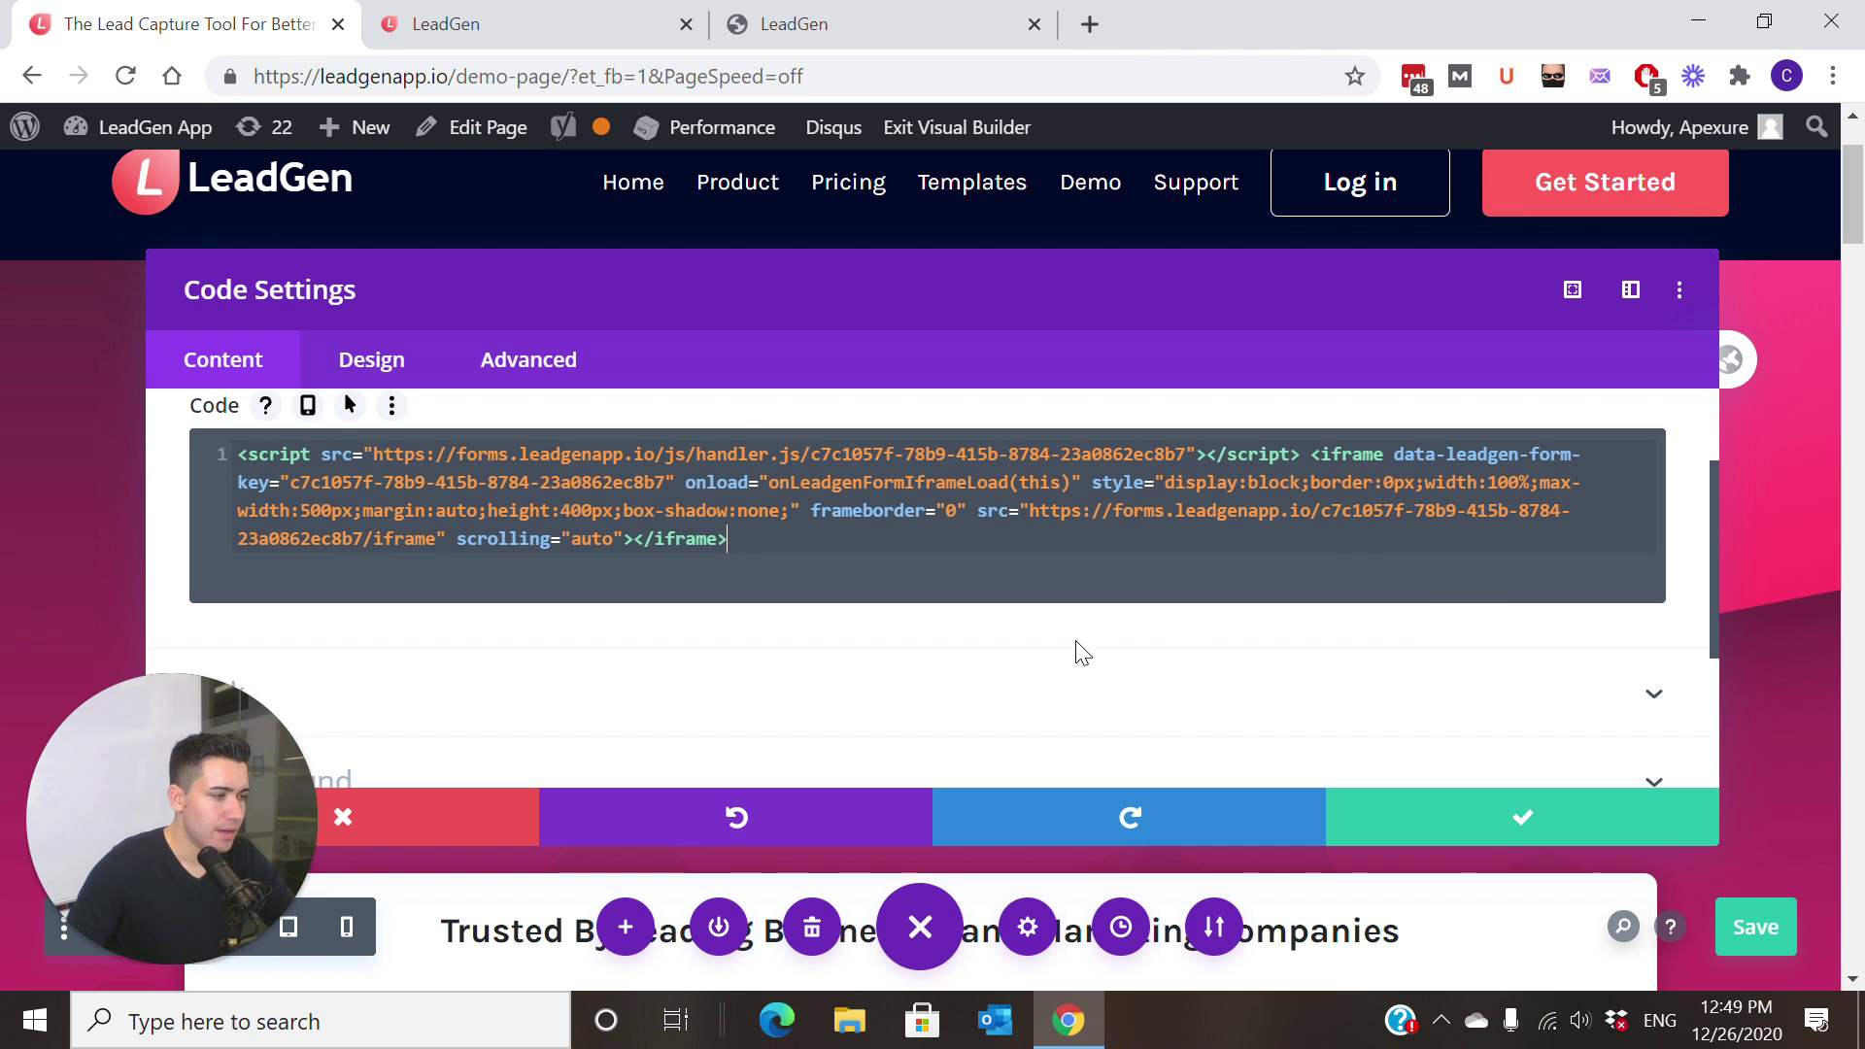
{"action": "left_click", "coordinate": [1481, 833]}
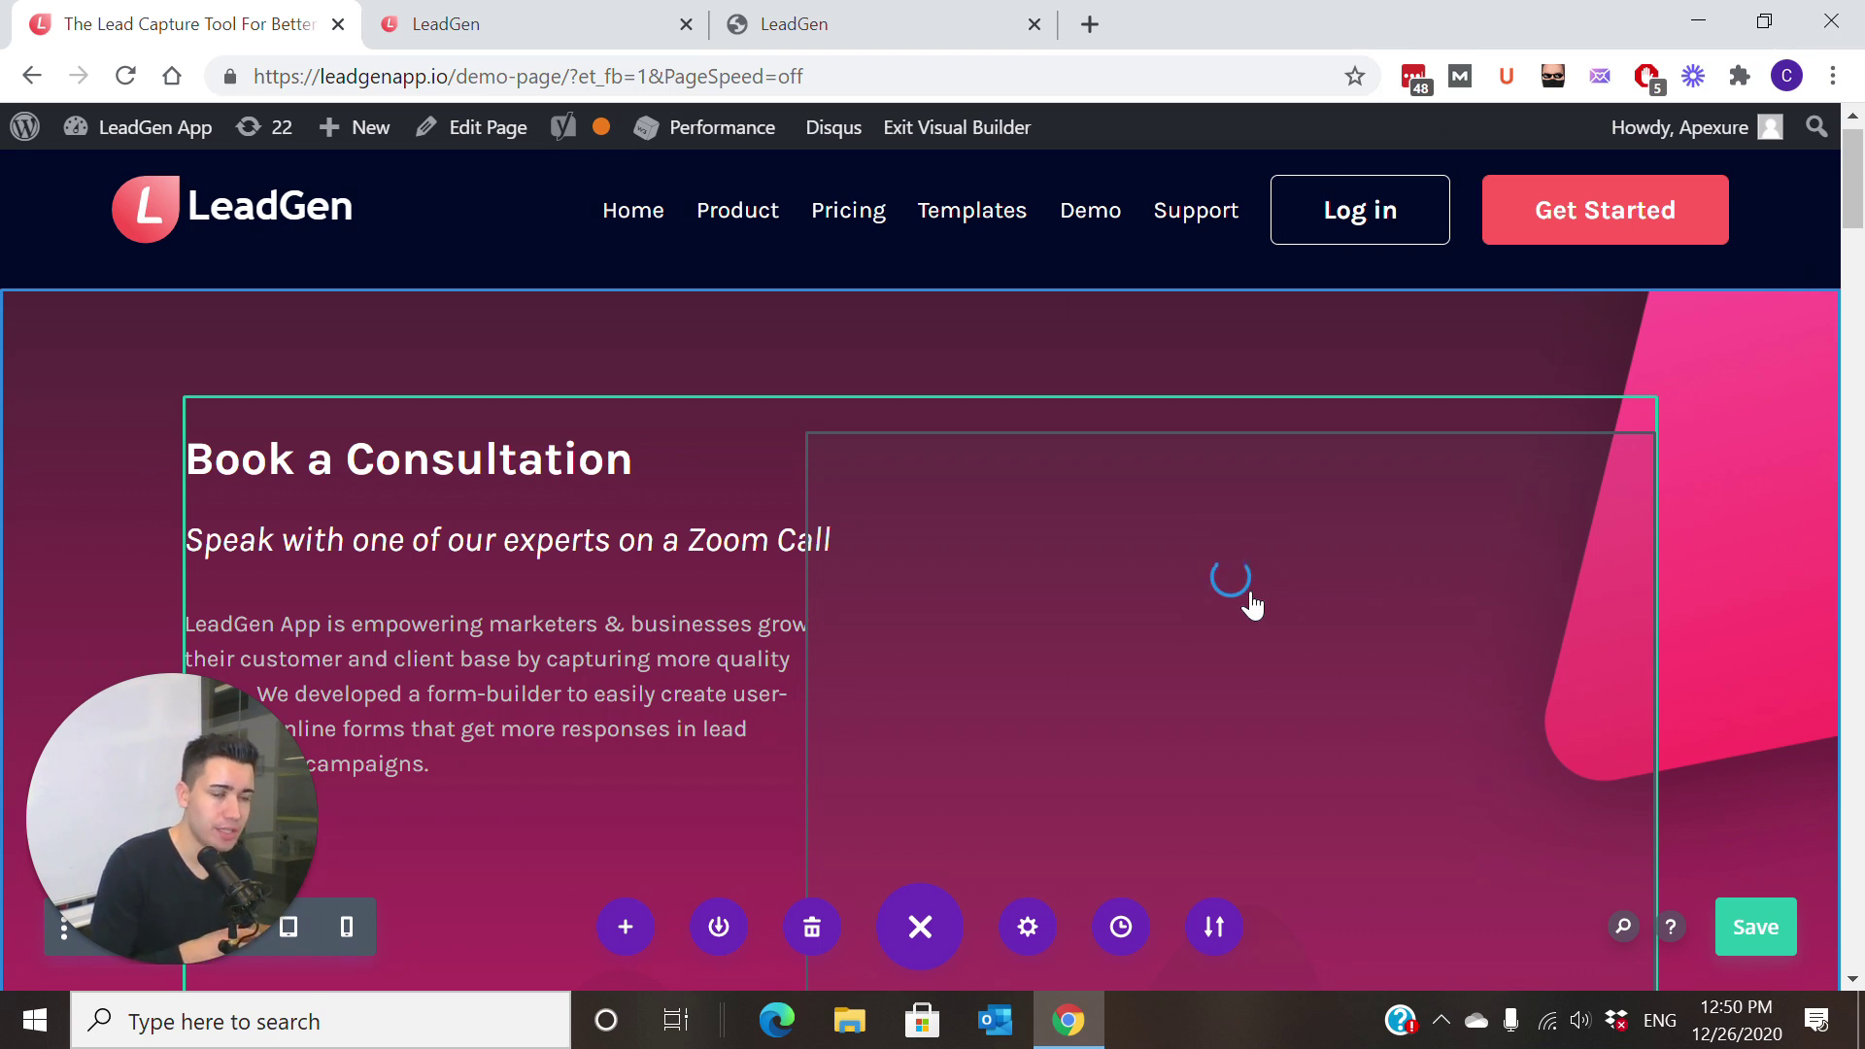
{"action": "left_click", "coordinate": [1753, 935]}
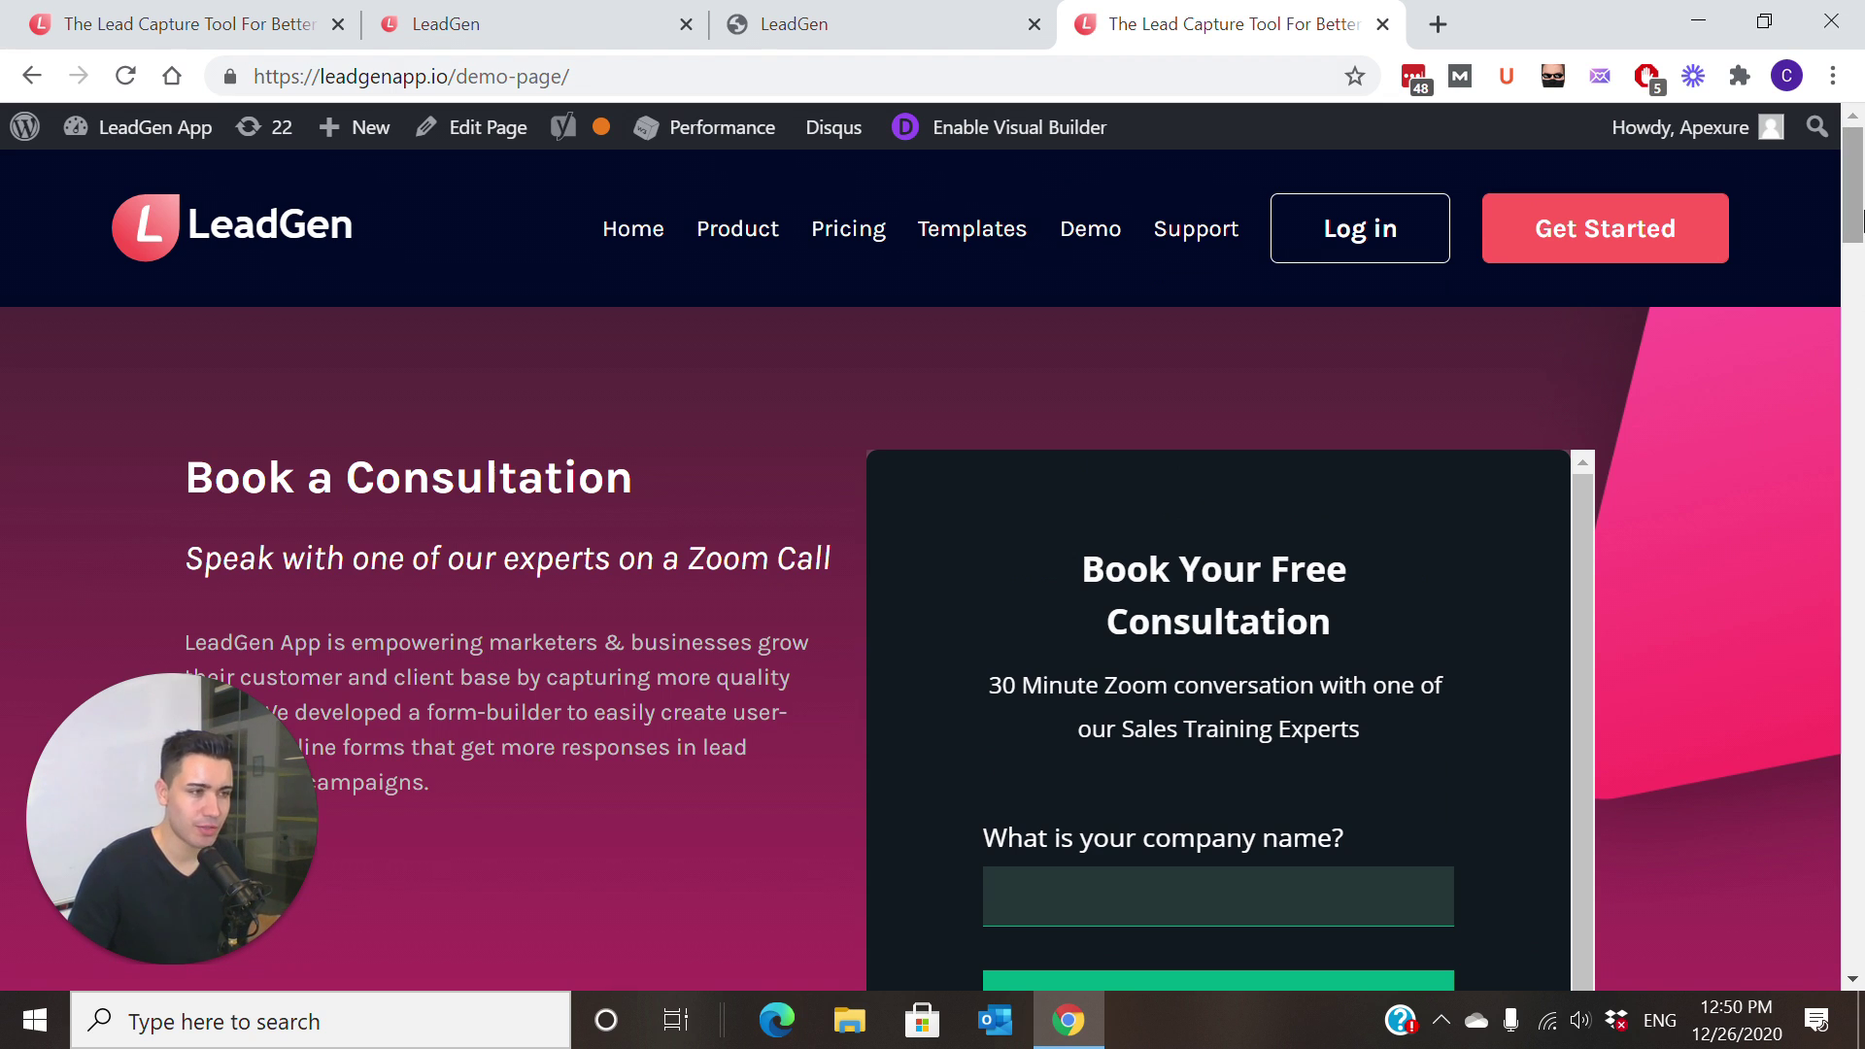
Step: Scroll the live demo page to inspect the embedded consultation form
{"action": "scroll", "coordinate": [1861, 223], "scroll_direction": "down", "scroll_amount": 2}
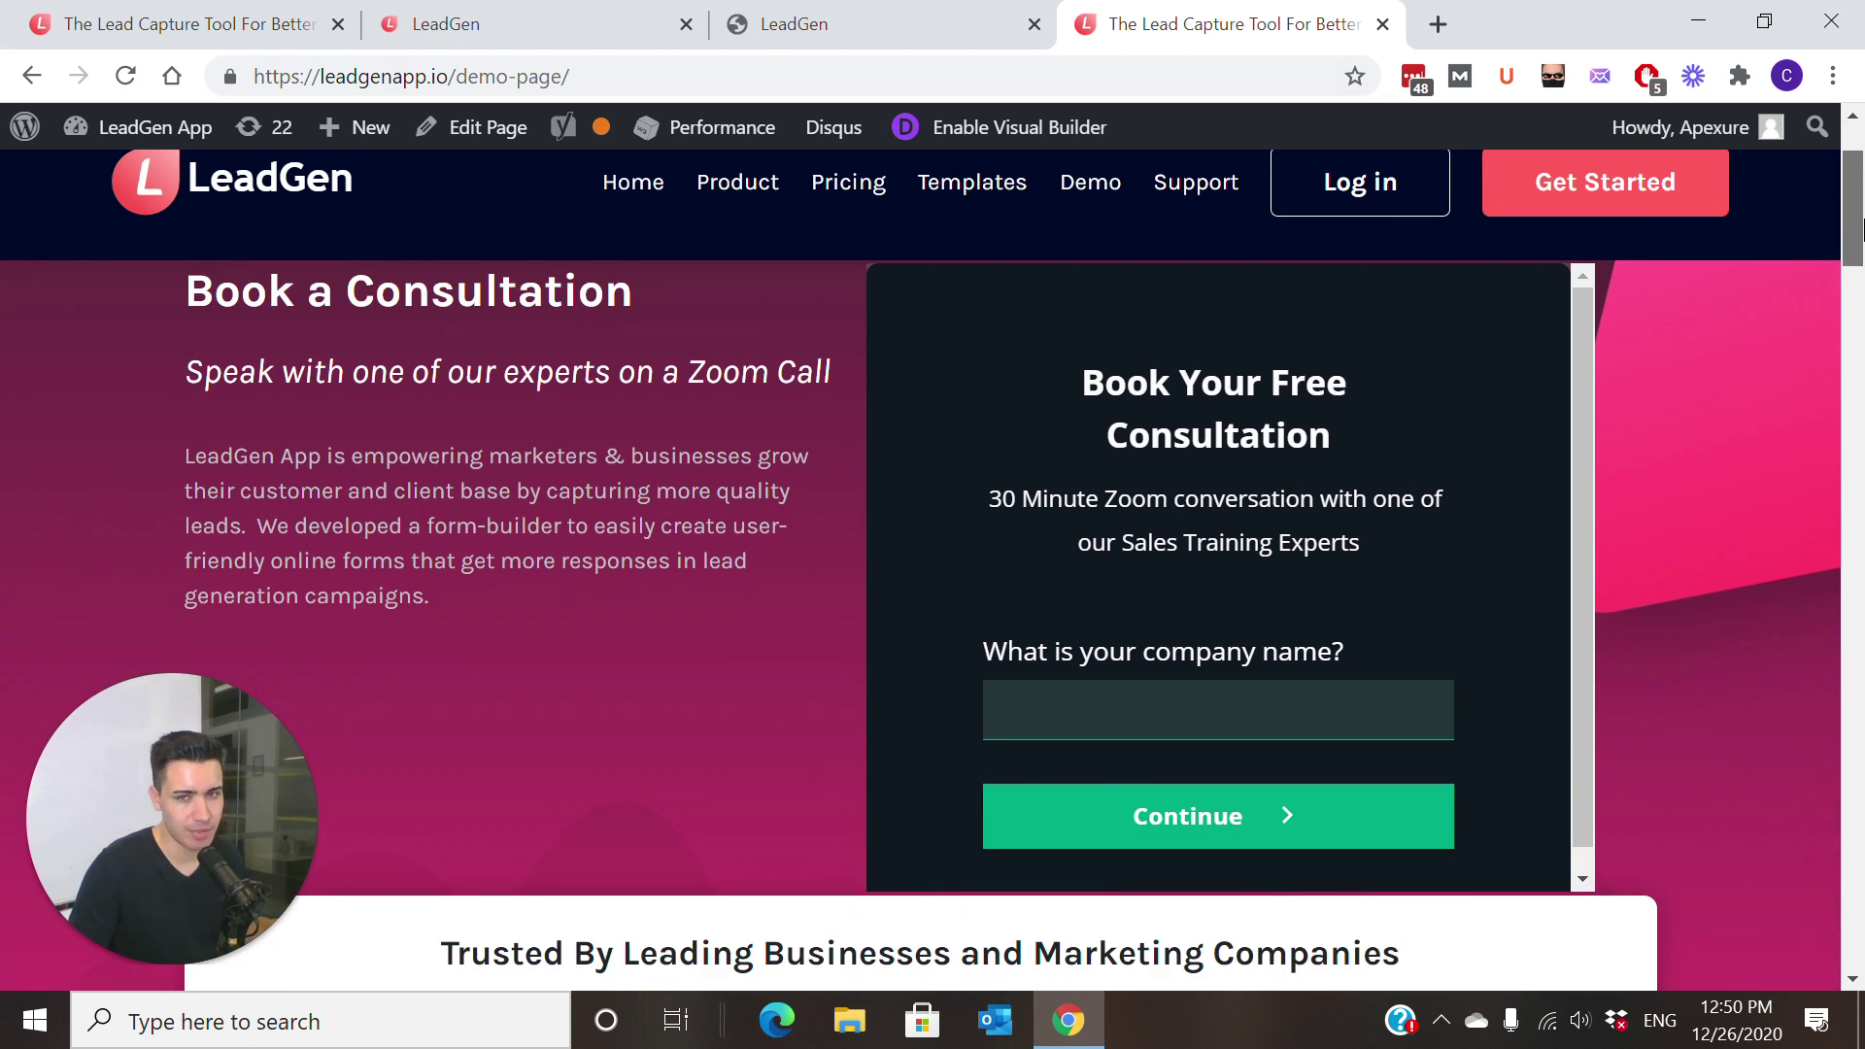
{"action": "scroll", "coordinate": [1861, 224], "scroll_direction": "up", "scroll_amount": 1}
{"action": "scroll", "coordinate": [1861, 218], "scroll_direction": "down", "scroll_amount": 1}
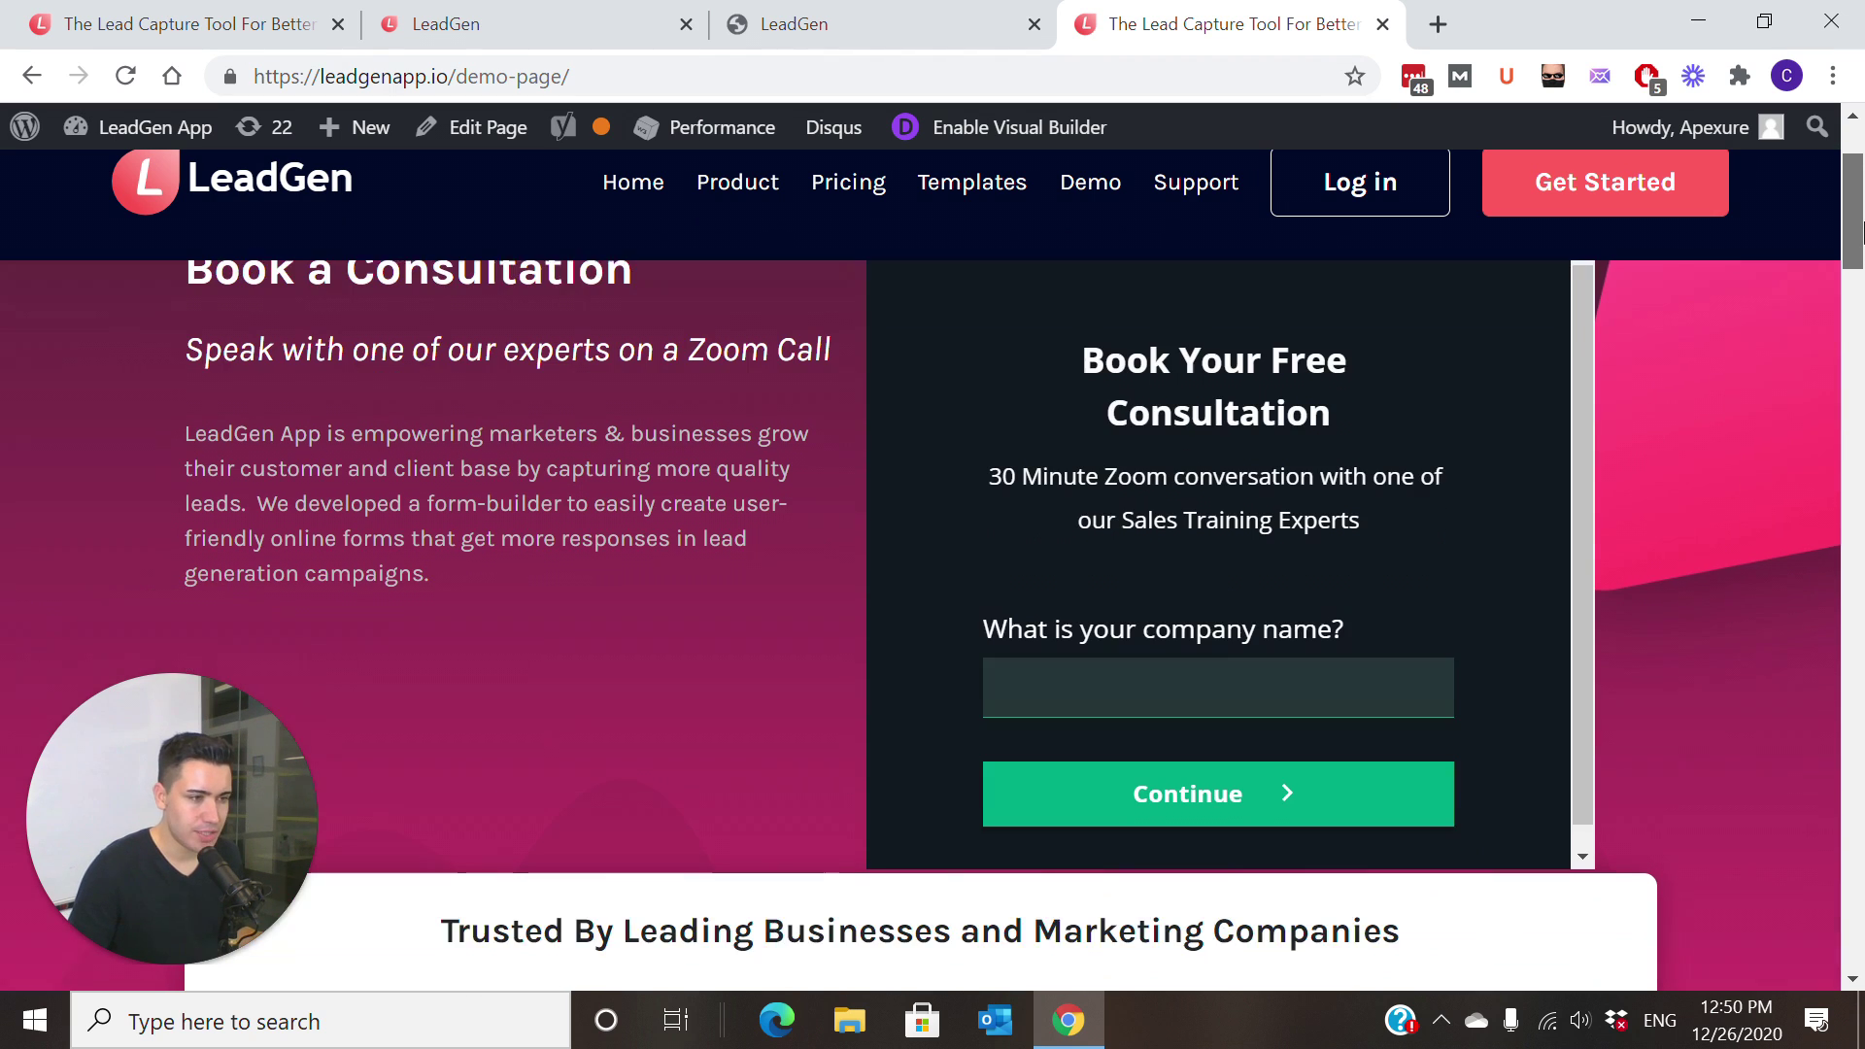
{"action": "scroll", "coordinate": [1861, 223], "scroll_direction": "up", "scroll_amount": 1}
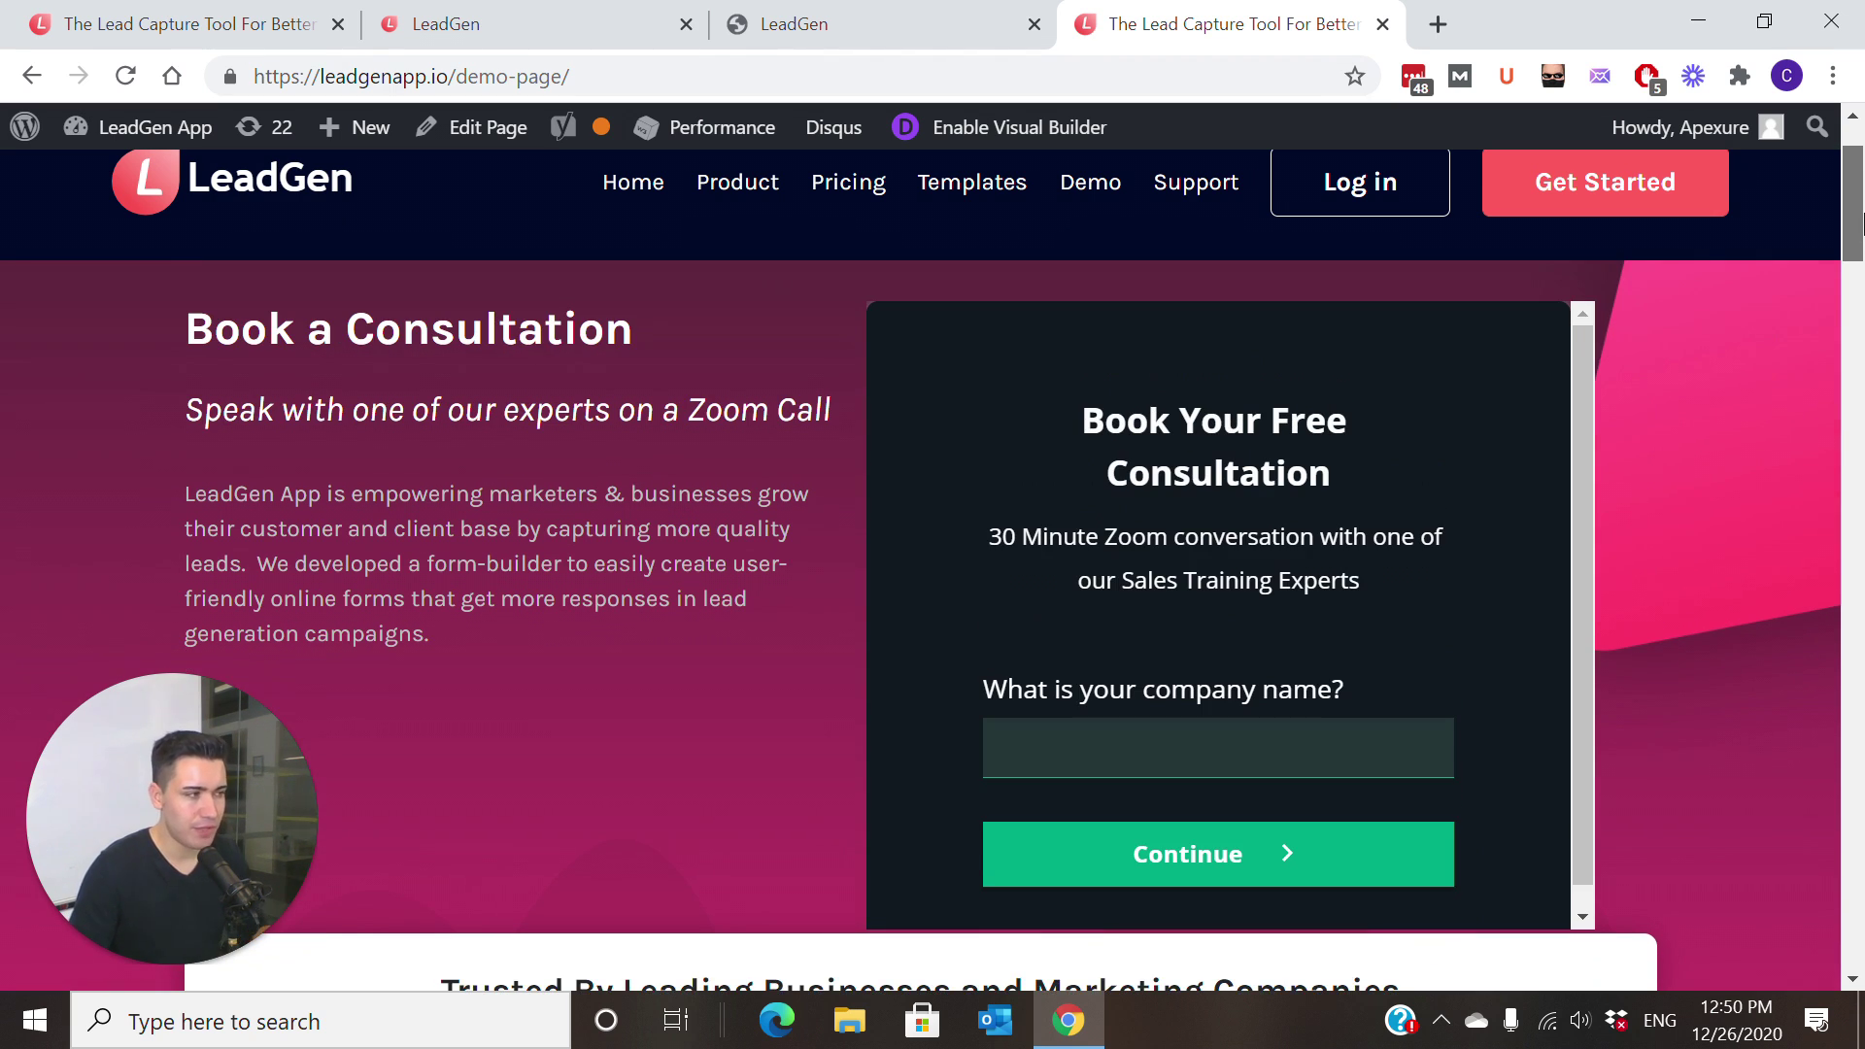
{"action": "scroll", "coordinate": [1861, 224], "scroll_direction": "up", "scroll_amount": 1}
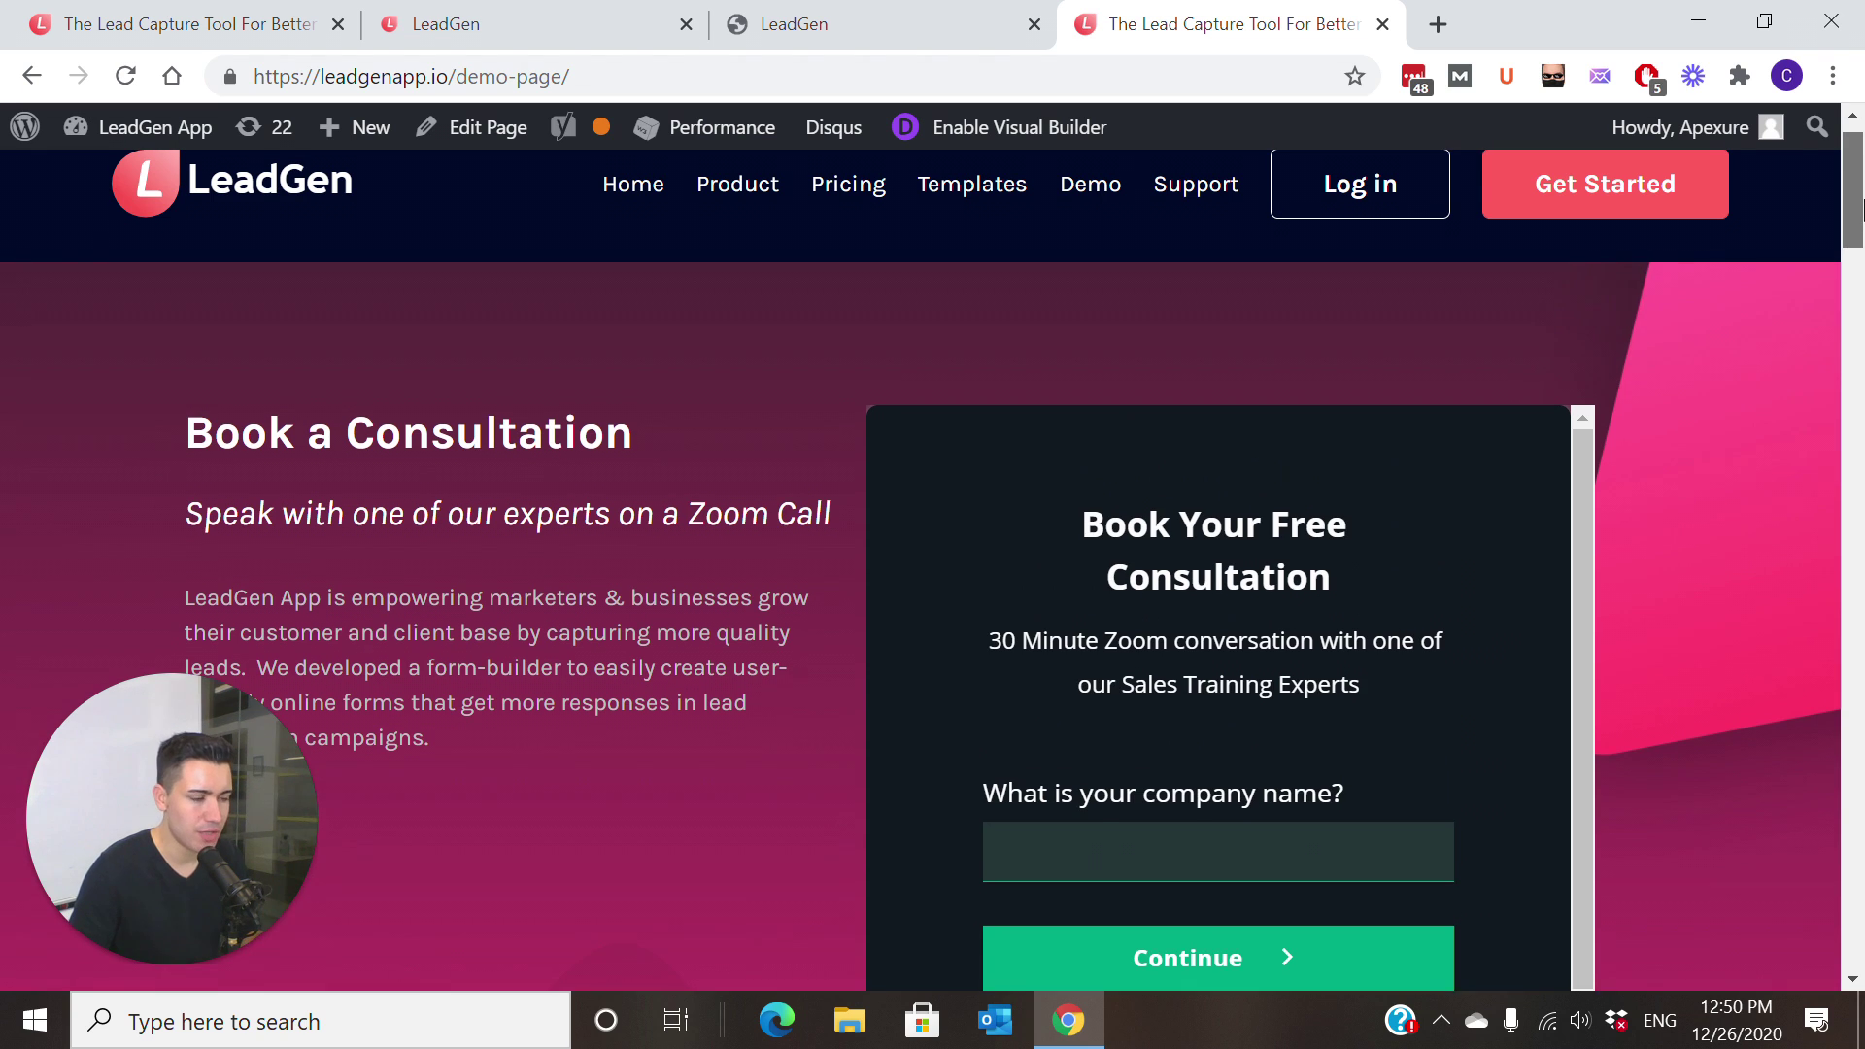
{"action": "scroll", "coordinate": [1860, 224], "scroll_direction": "down", "scroll_amount": 2}
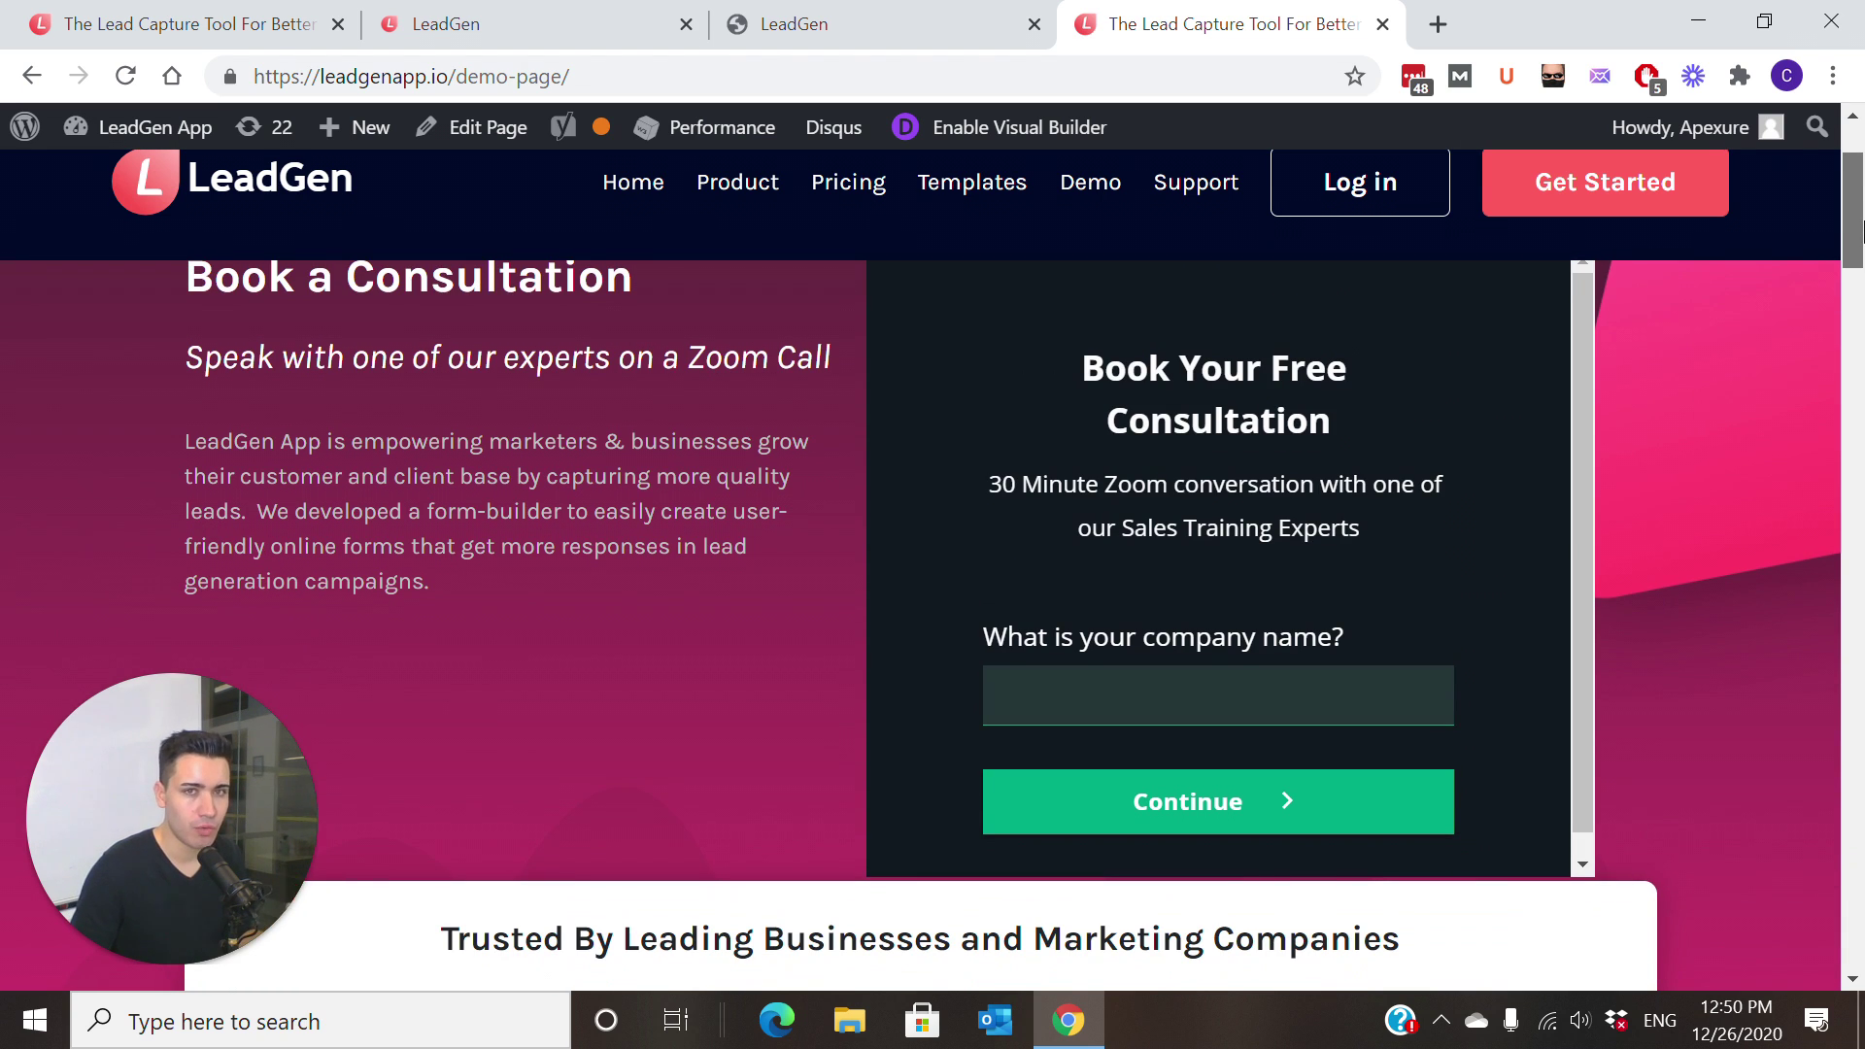
{"action": "scroll", "coordinate": [1861, 223], "scroll_direction": "down", "scroll_amount": 1}
{"action": "scroll", "coordinate": [1861, 223], "scroll_direction": "up", "scroll_amount": 1}
{"action": "left_click_drag", "start_coordinate": [1862, 223], "coordinate": [1863, 245]}
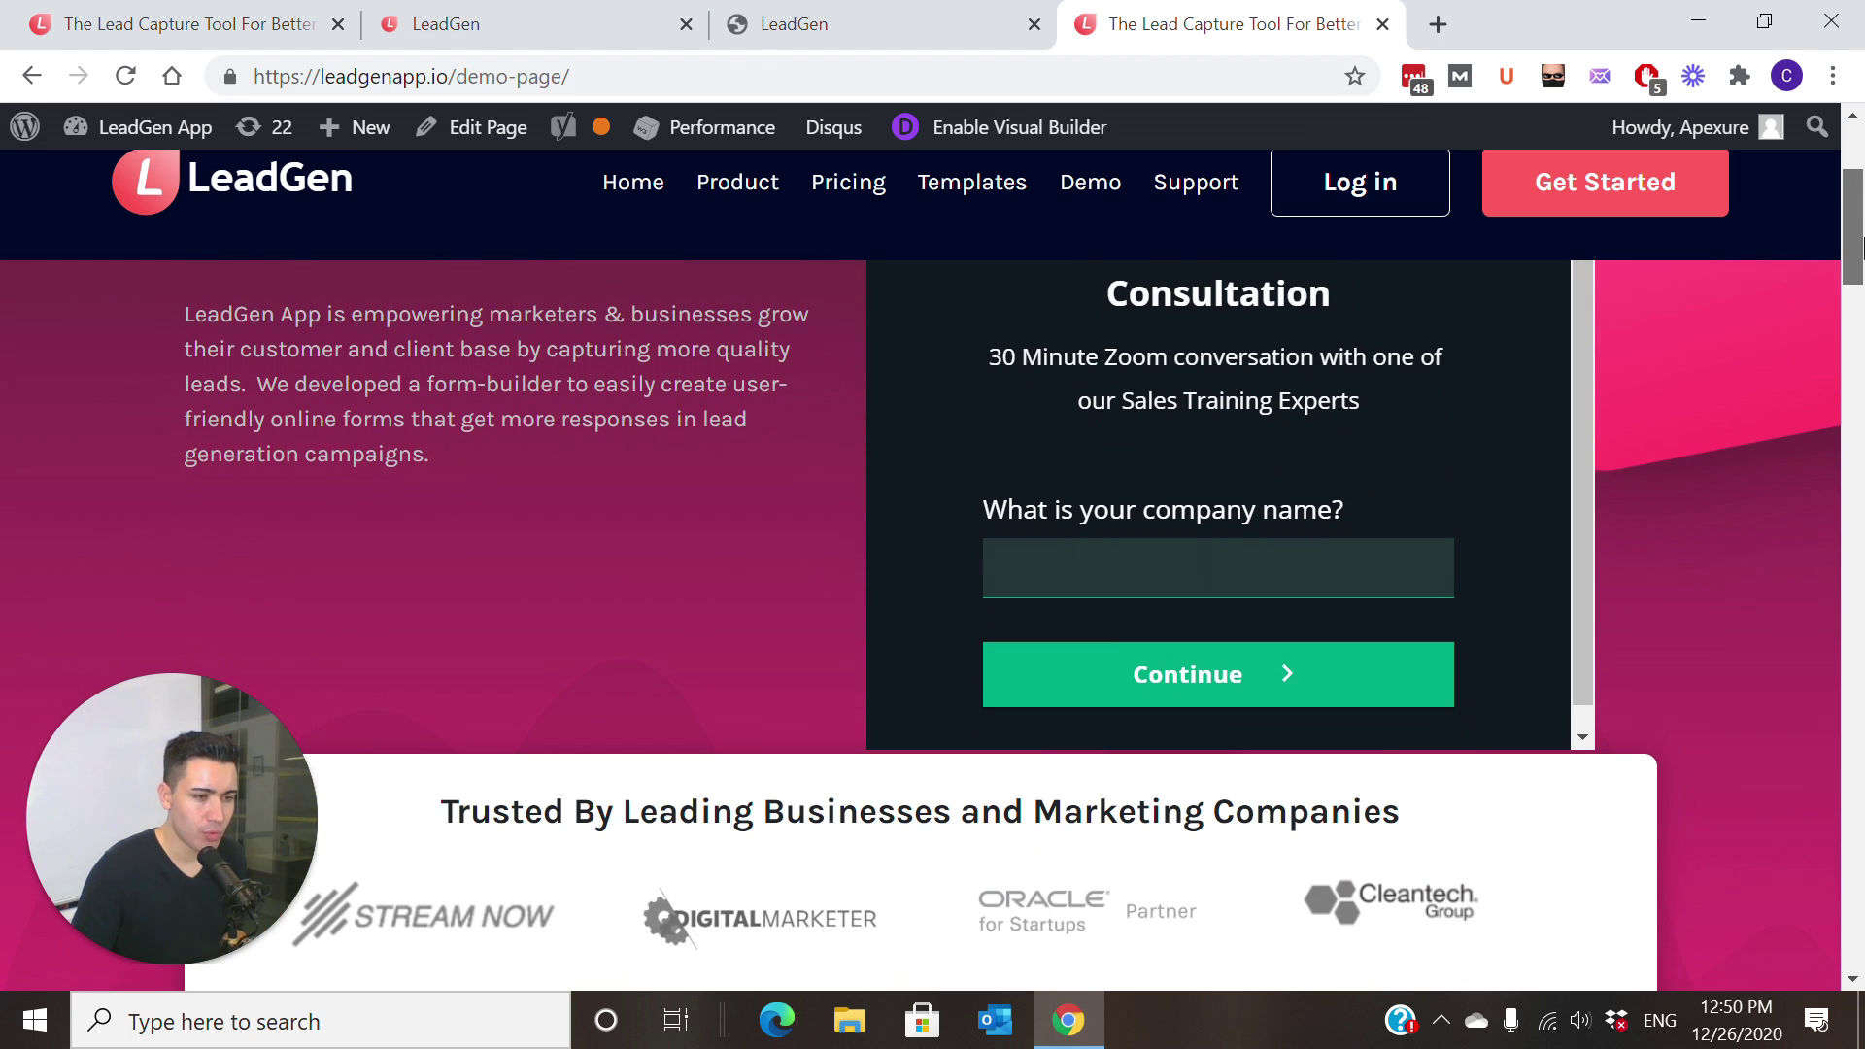
{"action": "scroll", "coordinate": [1536, 447], "scroll_direction": "down", "scroll_amount": 1}
{"action": "scroll", "coordinate": [1538, 453], "scroll_direction": "up", "scroll_amount": 1}
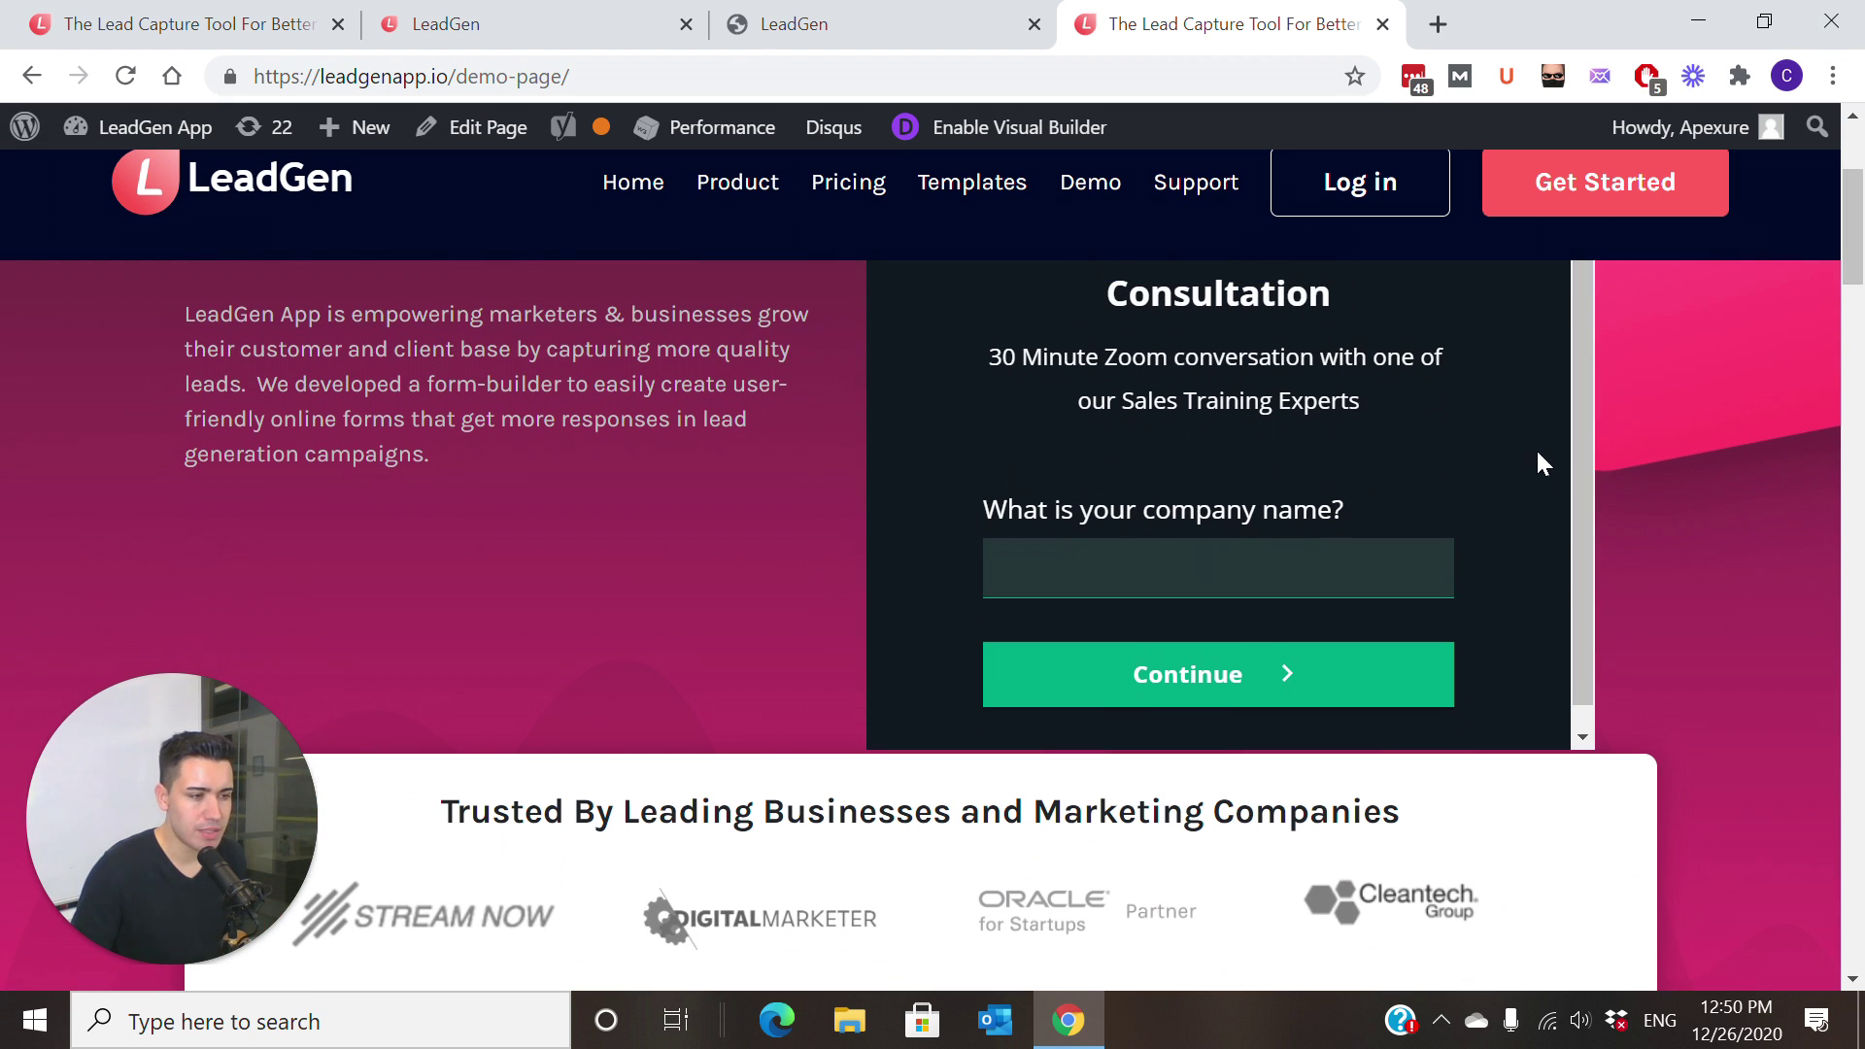
{"action": "scroll", "coordinate": [1538, 453], "scroll_direction": "down", "scroll_amount": 1}
{"action": "scroll", "coordinate": [1548, 504], "scroll_direction": "up", "scroll_amount": 1}
{"action": "left_click_drag", "start_coordinate": [1862, 237], "coordinate": [1862, 202]}
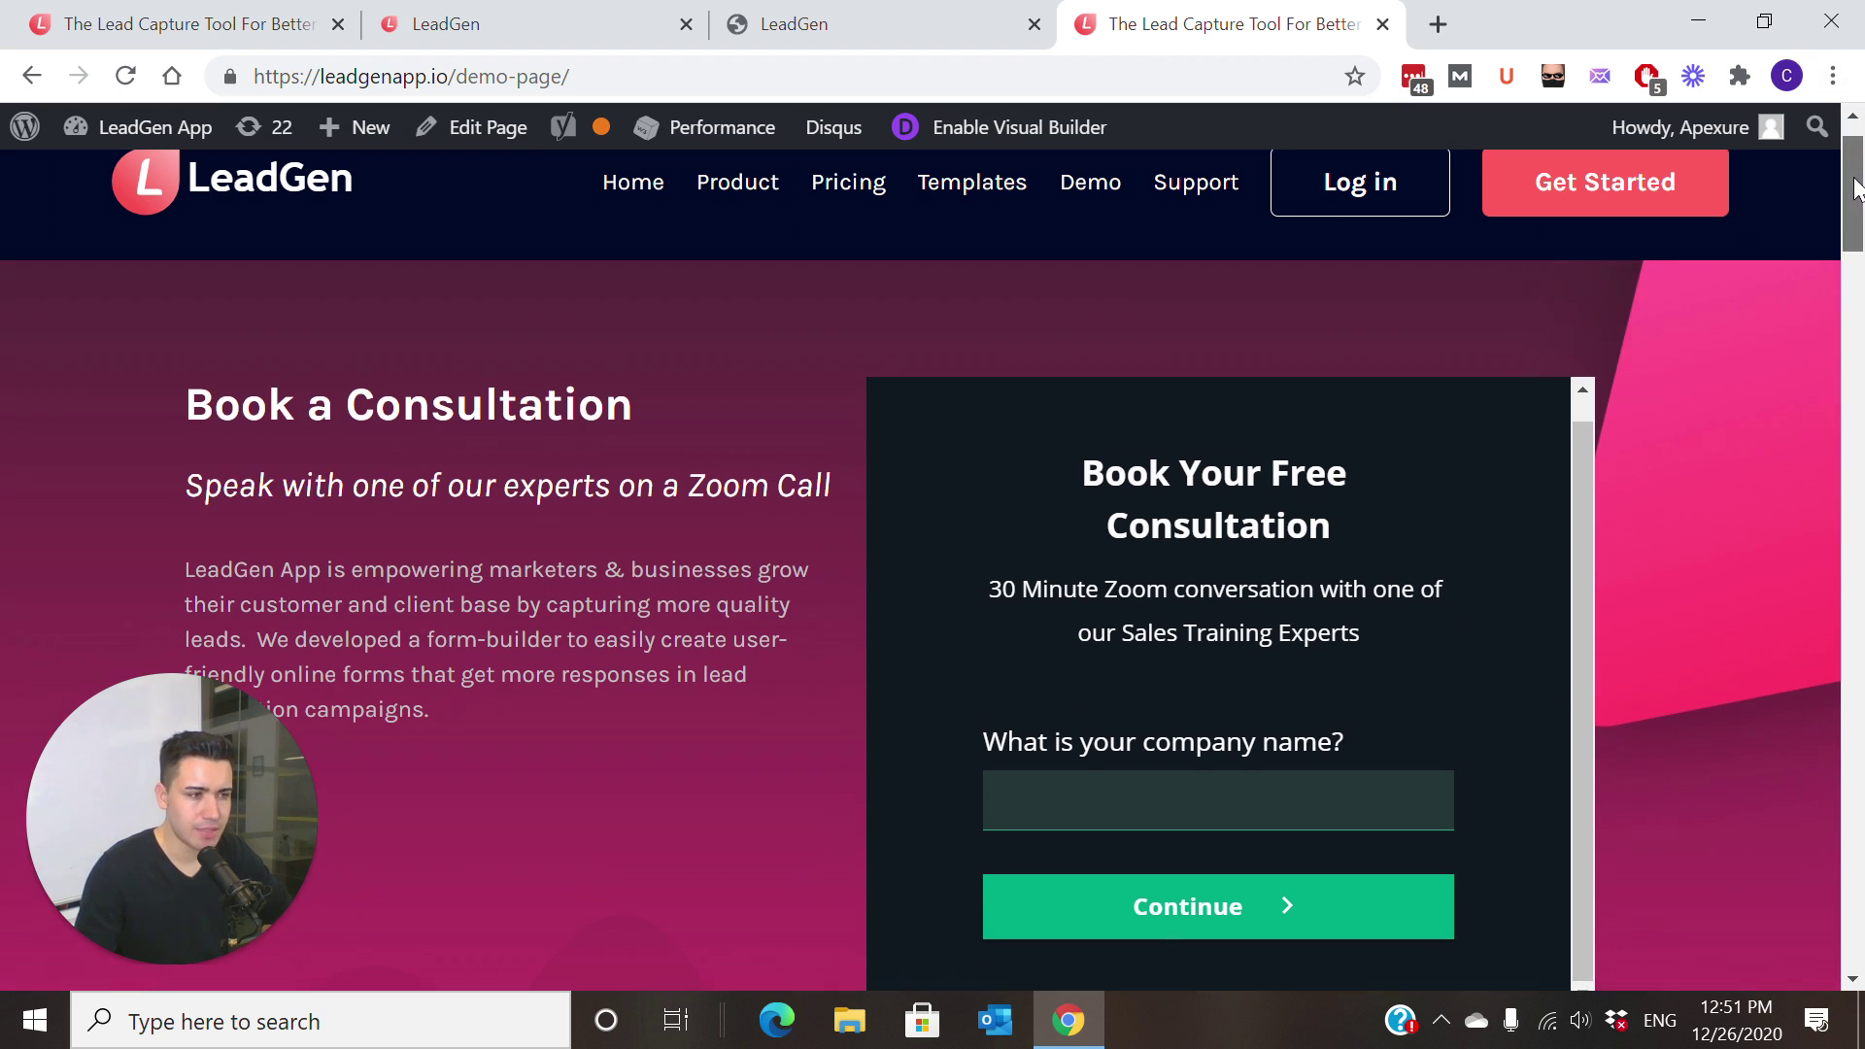
{"action": "left_click_drag", "start_coordinate": [1856, 187], "coordinate": [1855, 165]}
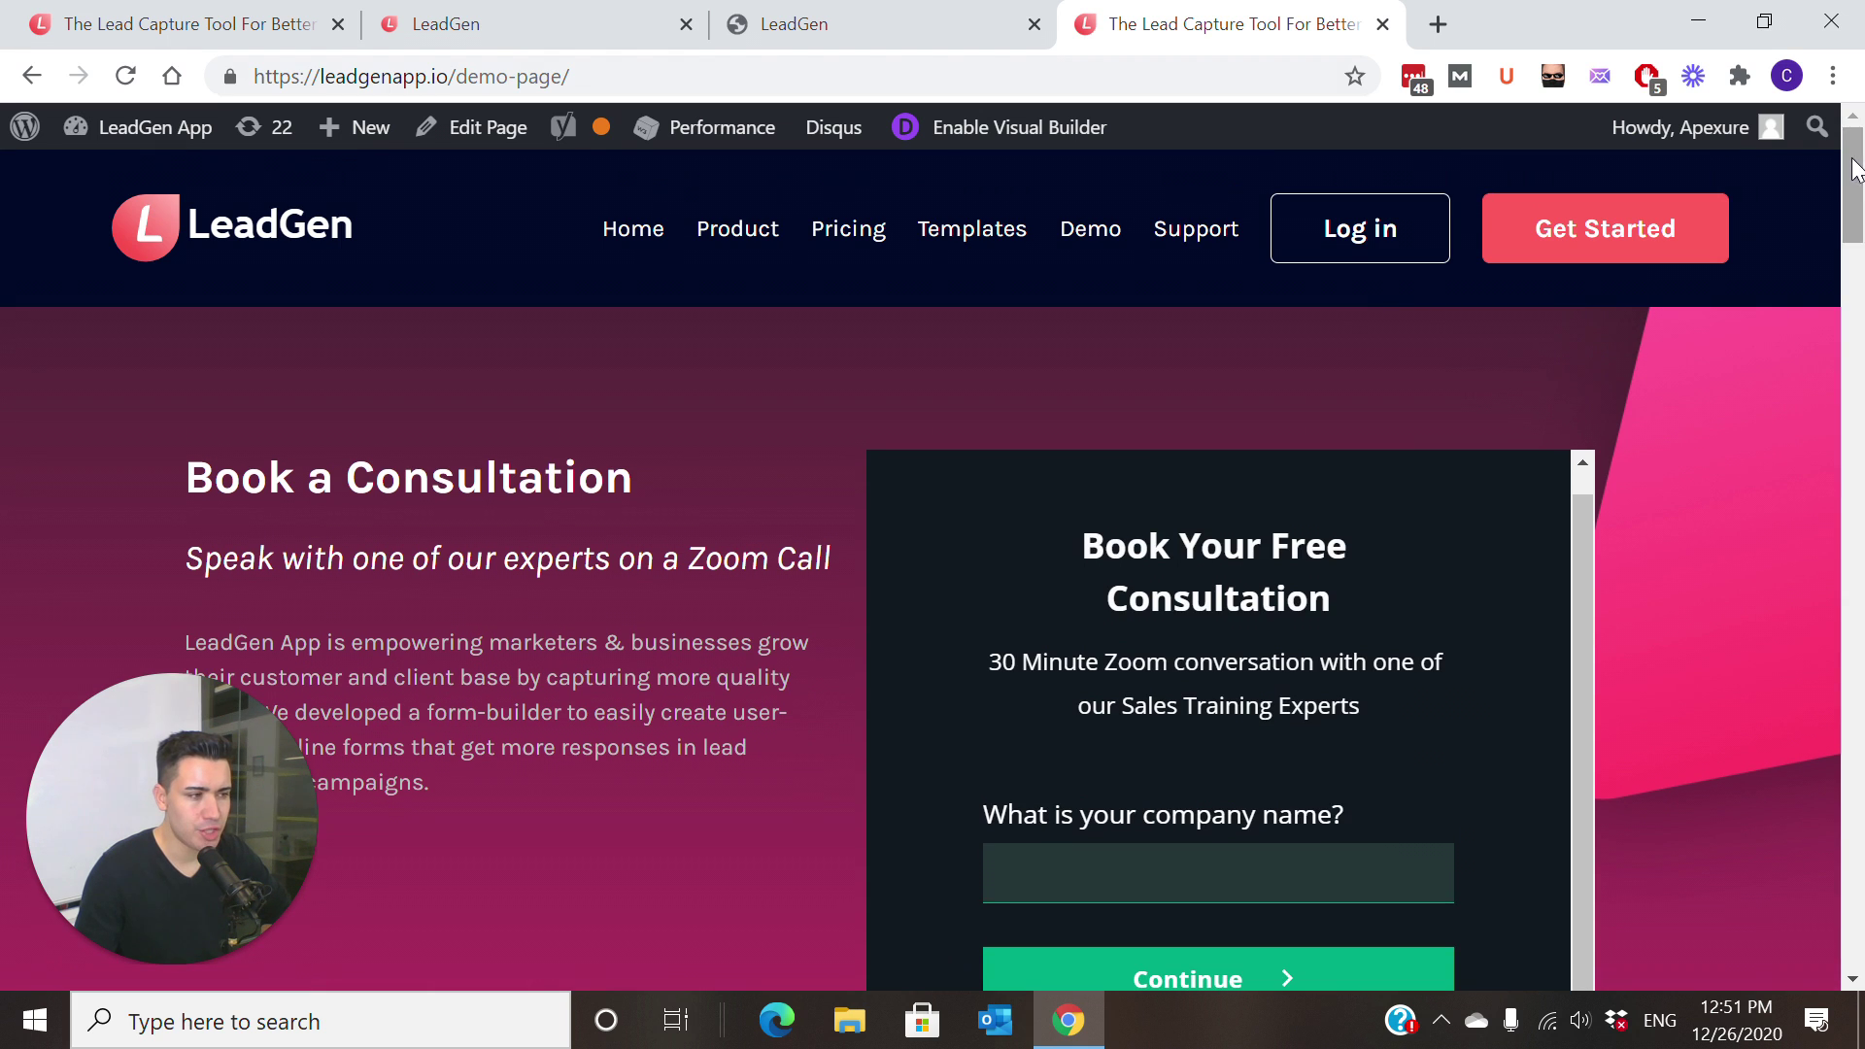
{"action": "scroll", "coordinate": [1857, 223], "scroll_direction": "down", "scroll_amount": 1}
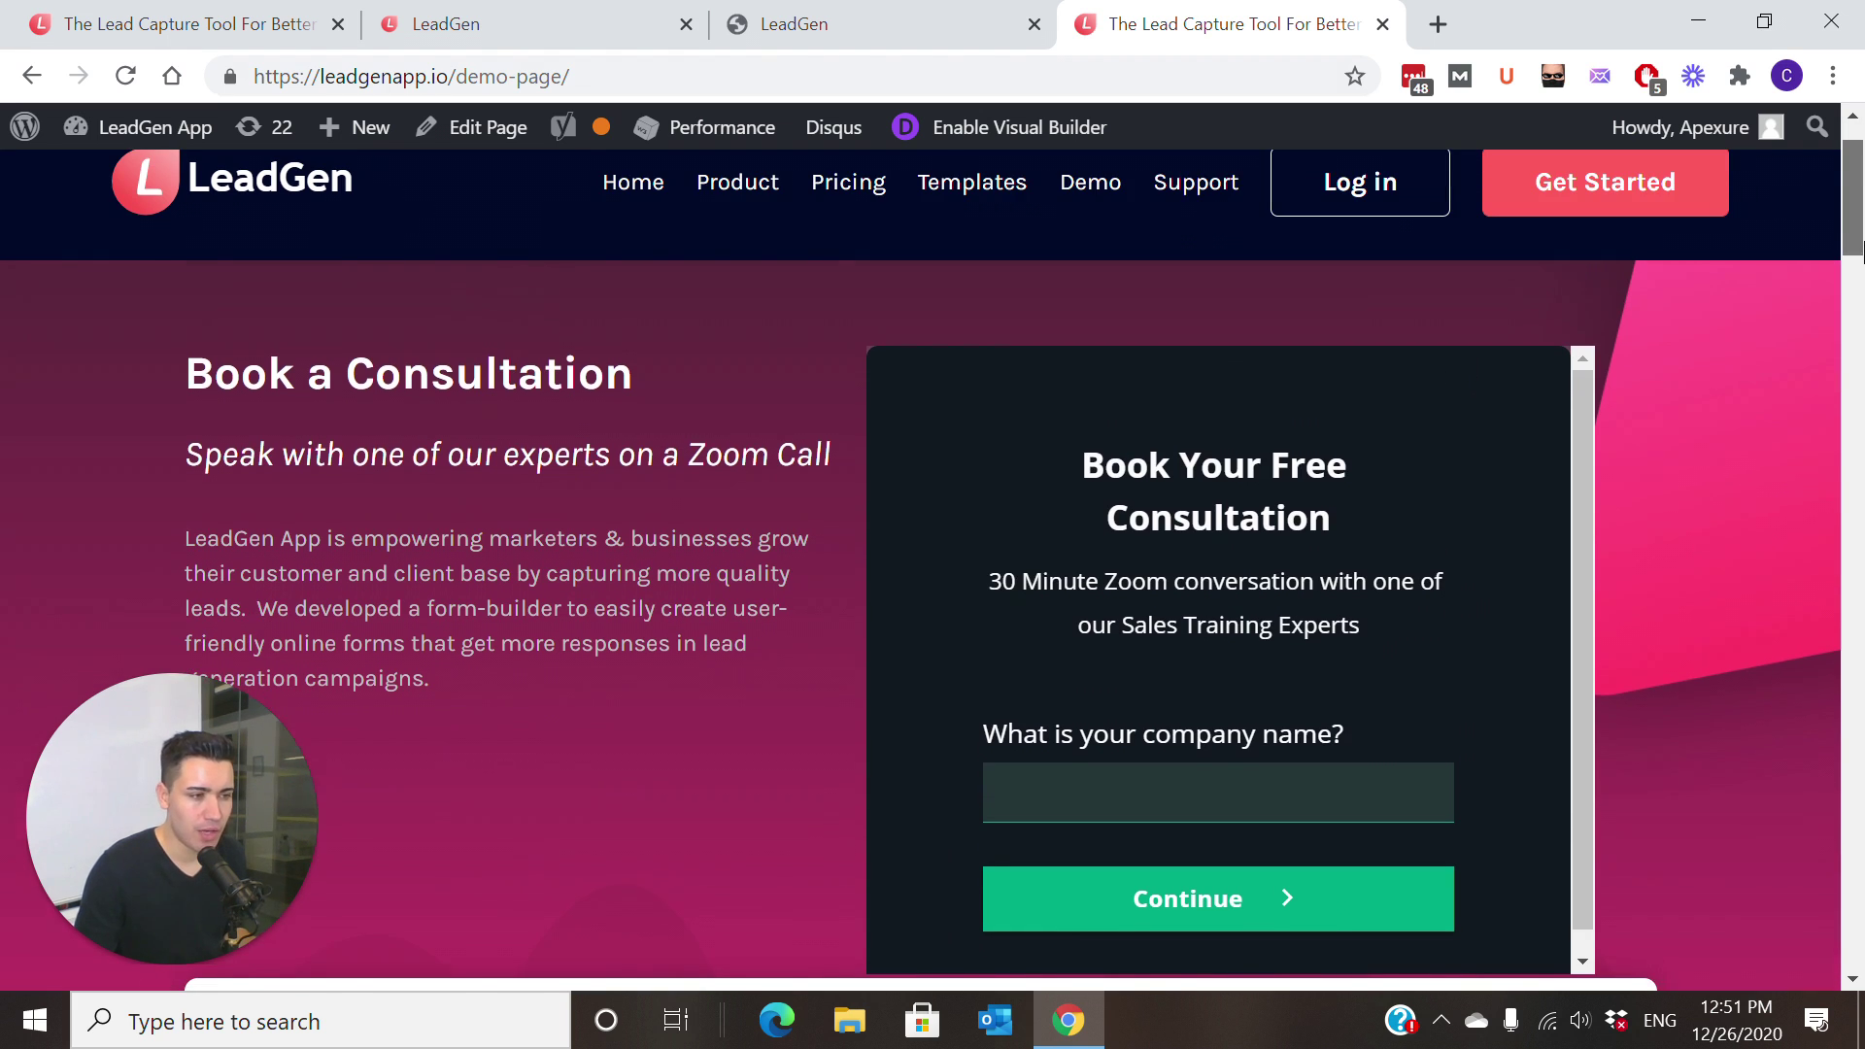
{"action": "scroll", "coordinate": [1858, 251], "scroll_direction": "down", "scroll_amount": 2}
{"action": "scroll", "coordinate": [1304, 416], "scroll_direction": "up", "scroll_amount": 1}
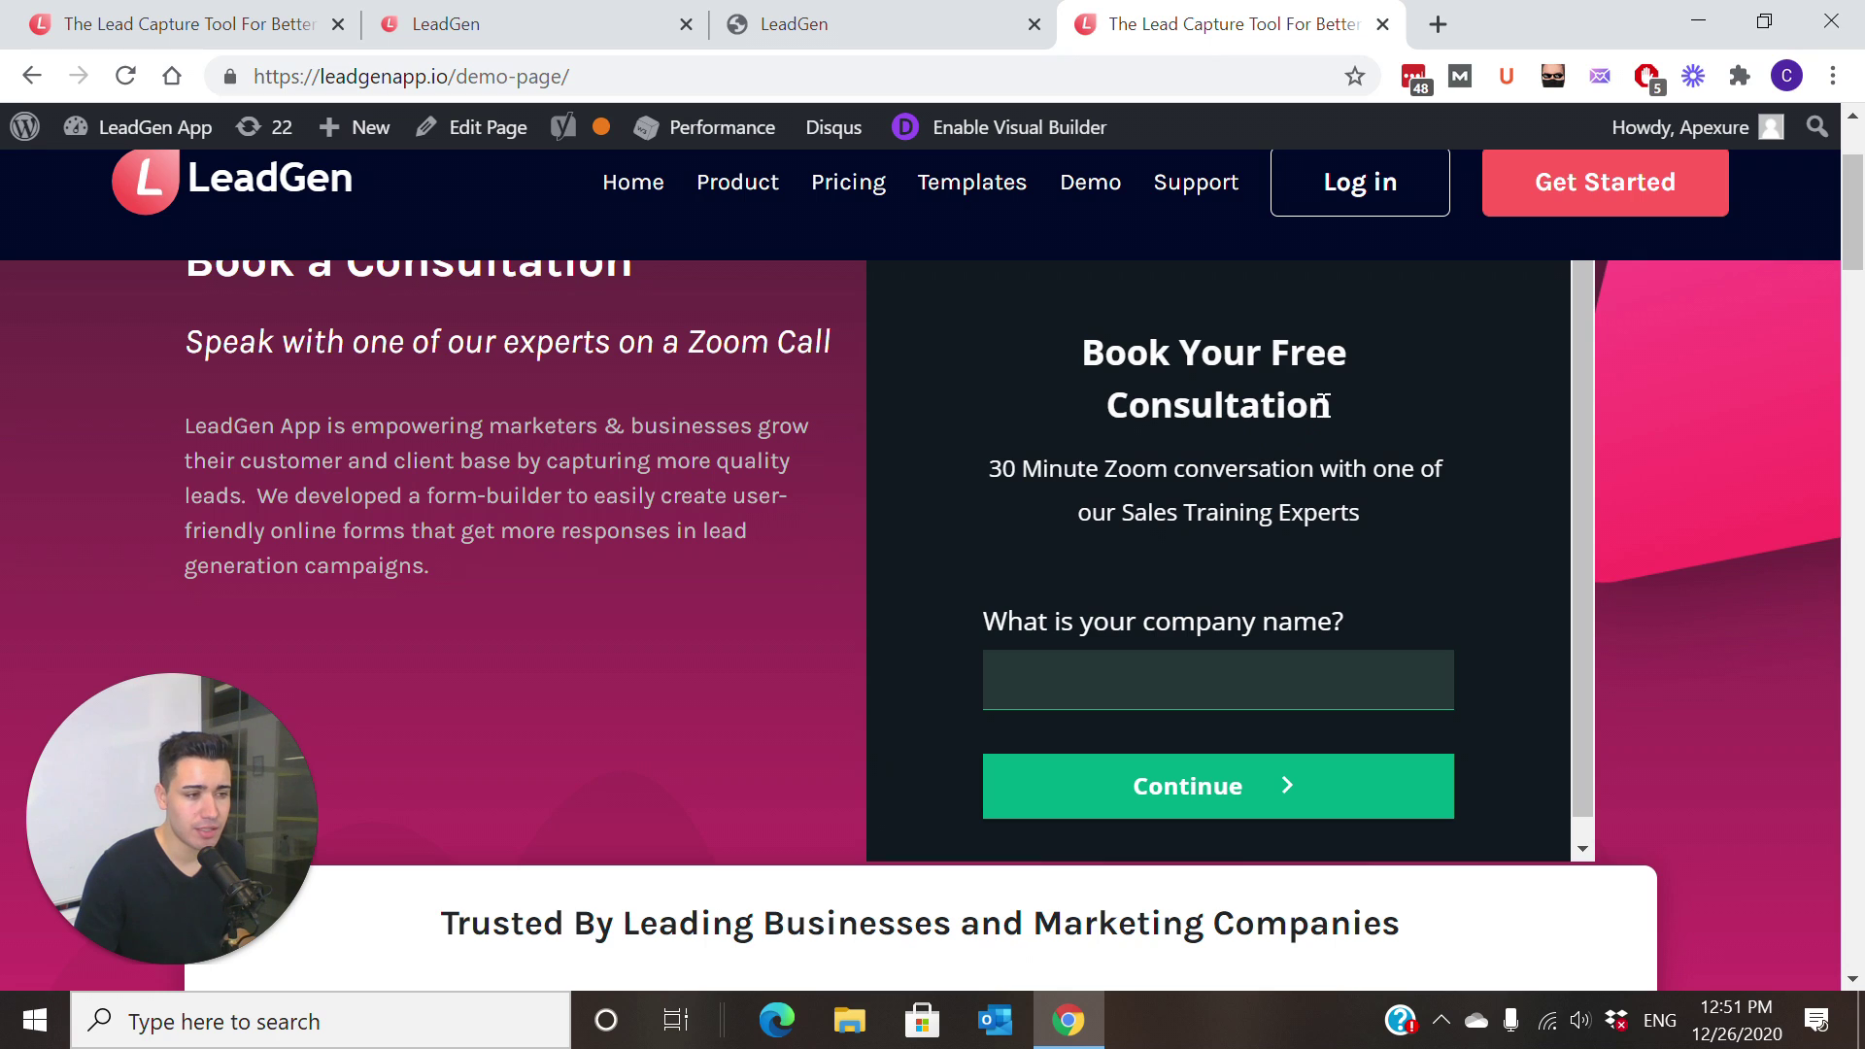
Step: Select the 'Book Your Free Consultation' heading and Zoom-conversation subtitle on the live form
{"action": "left_click_drag", "start_coordinate": [1323, 406], "coordinate": [1088, 354]}
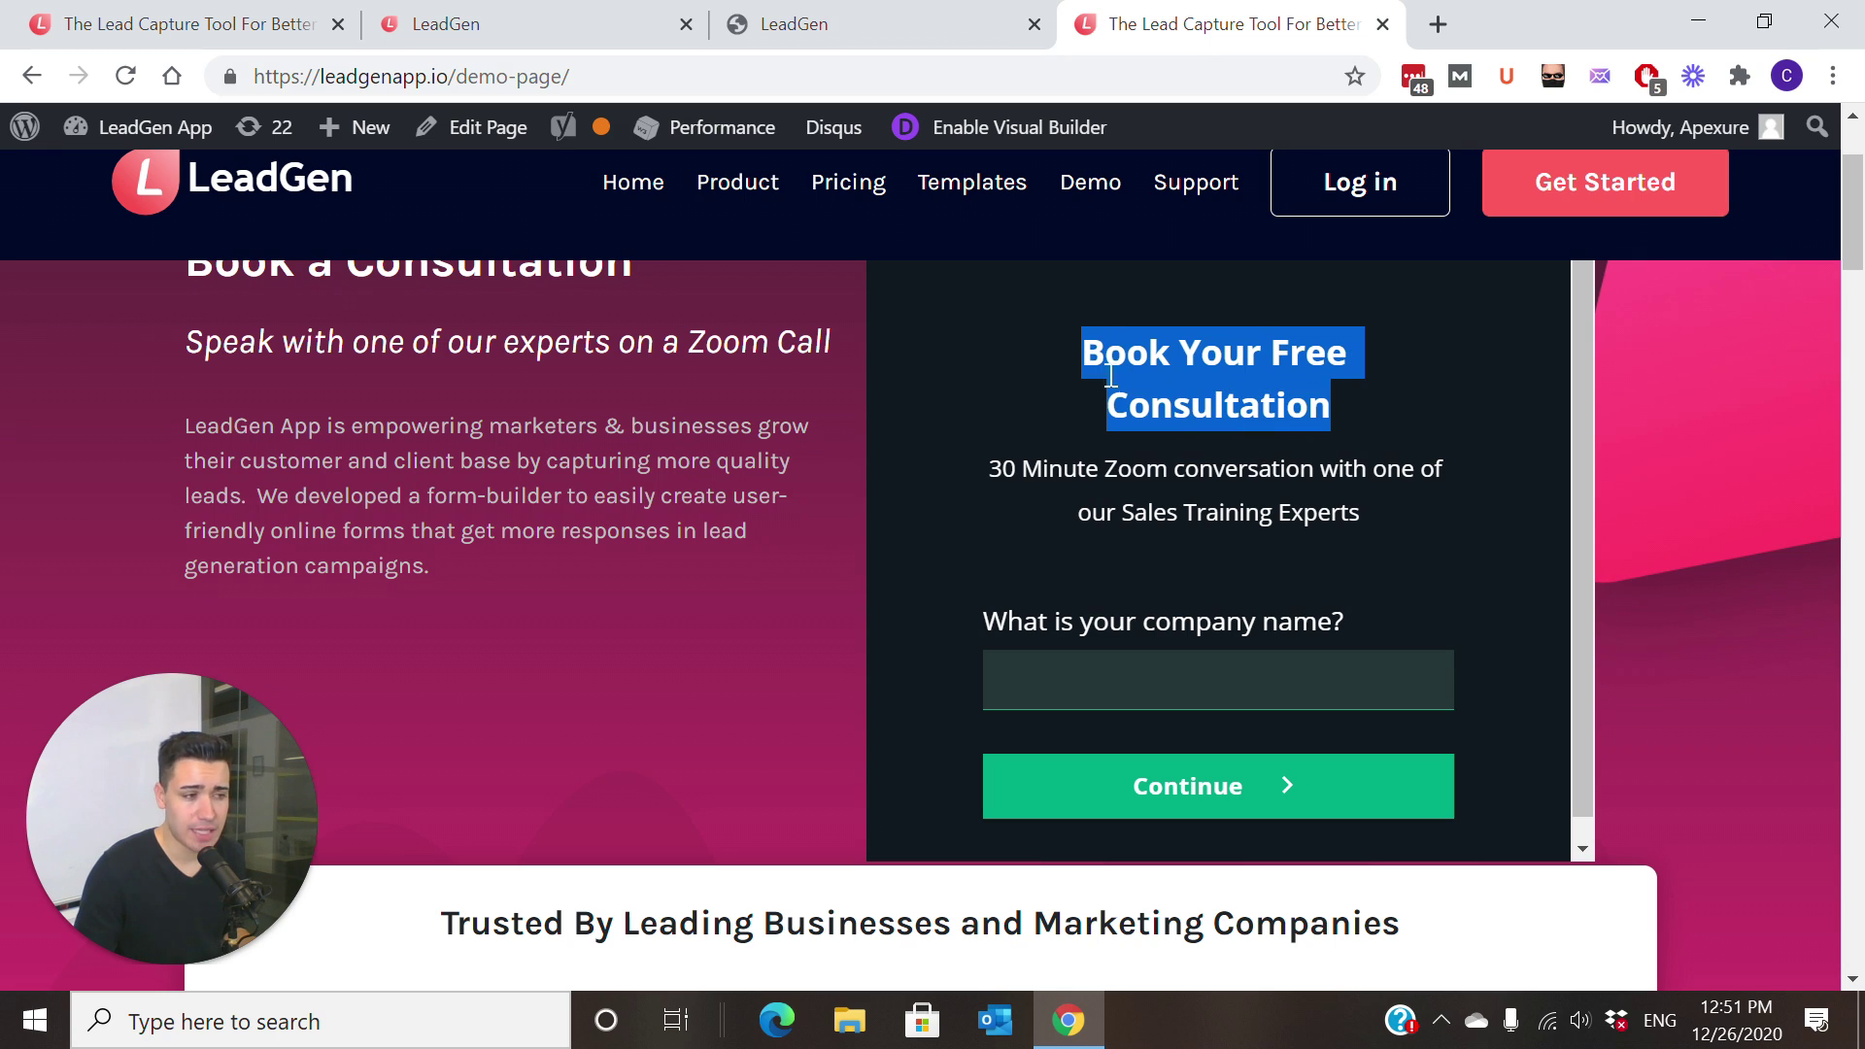
{"action": "left_click_drag", "start_coordinate": [1365, 519], "coordinate": [976, 491]}
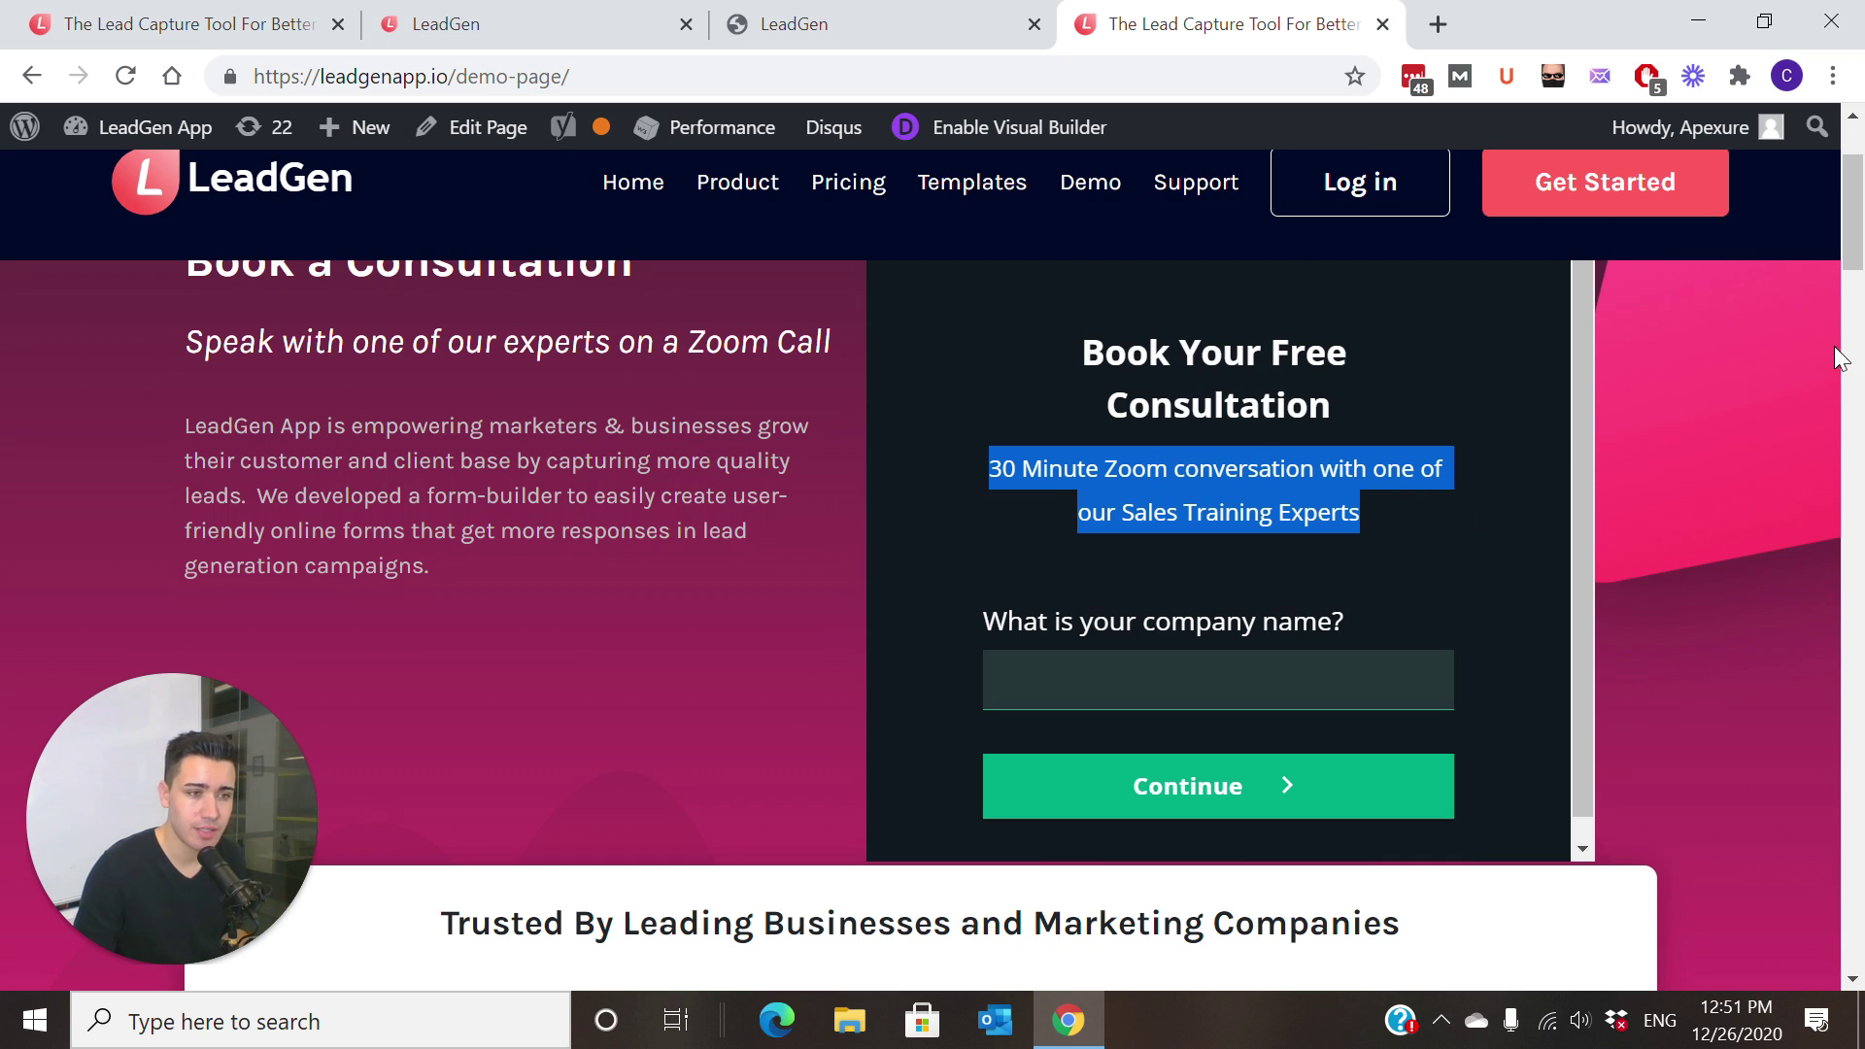
{"action": "left_click_drag", "start_coordinate": [1863, 209], "coordinate": [1864, 180]}
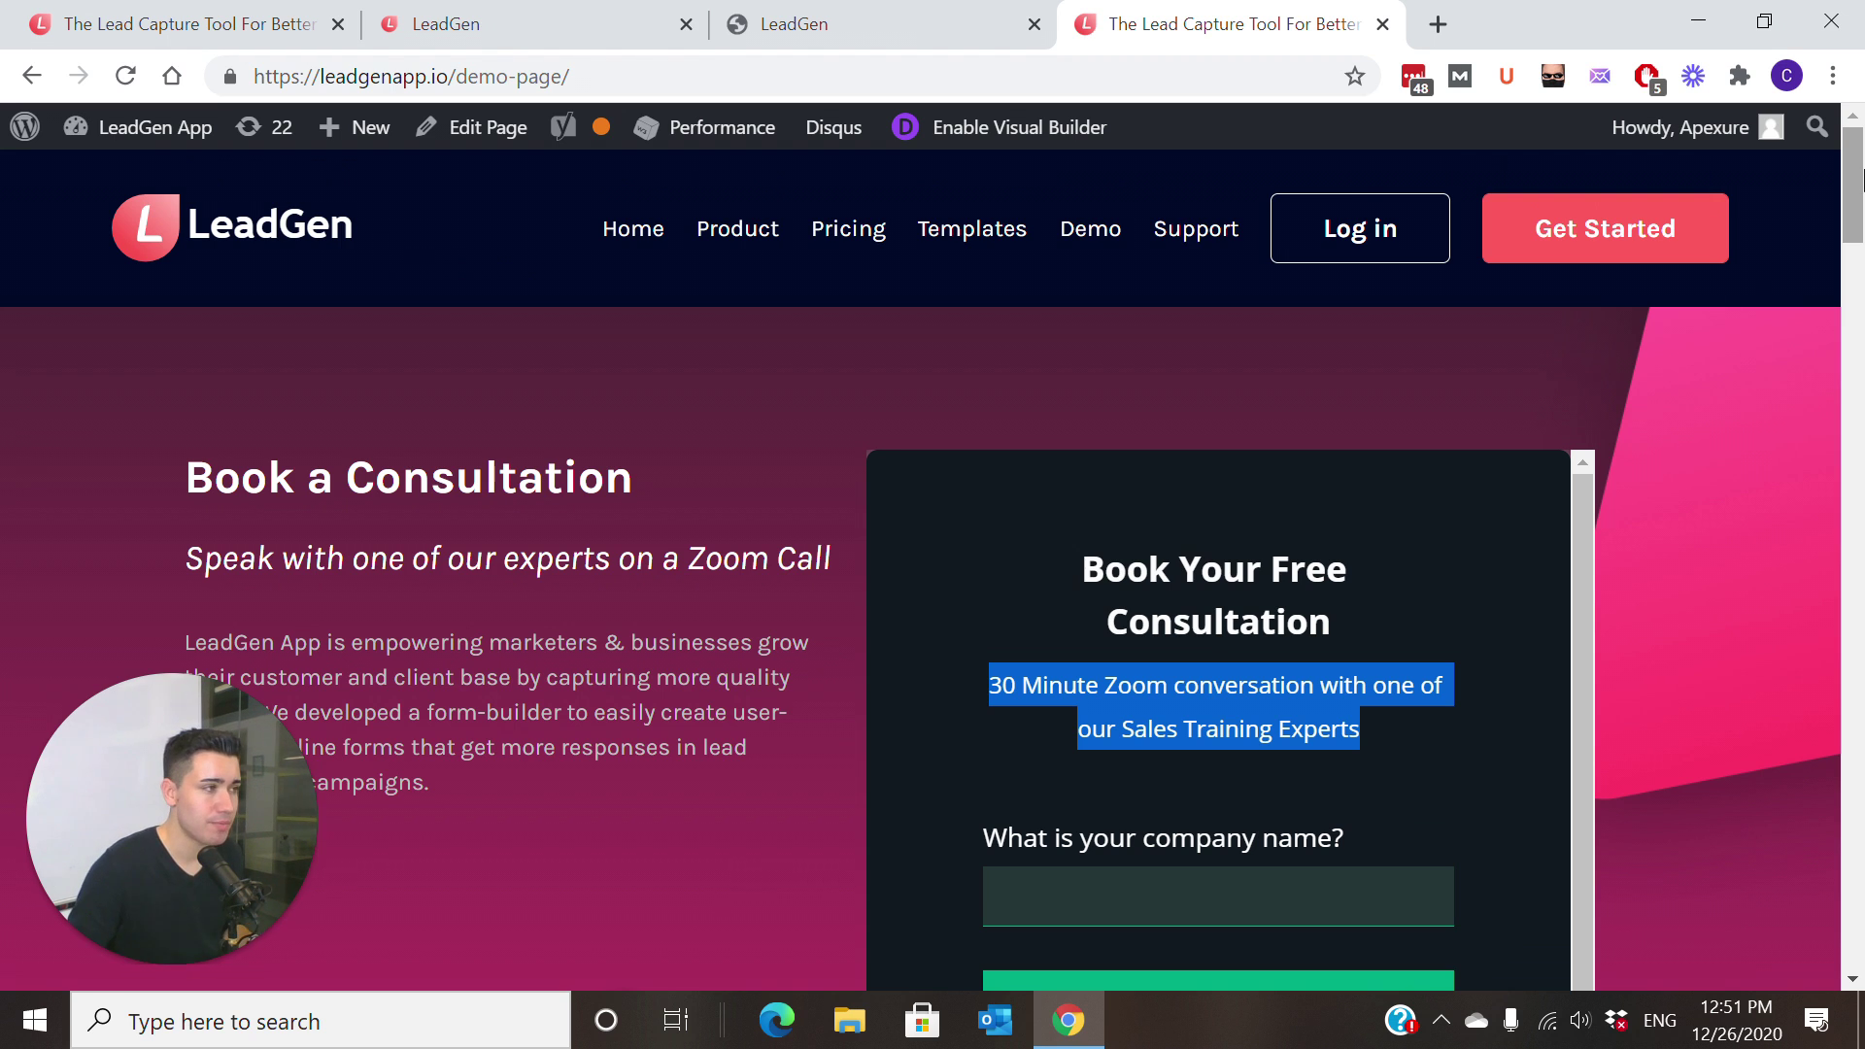
{"action": "left_click", "coordinate": [521, 19]}
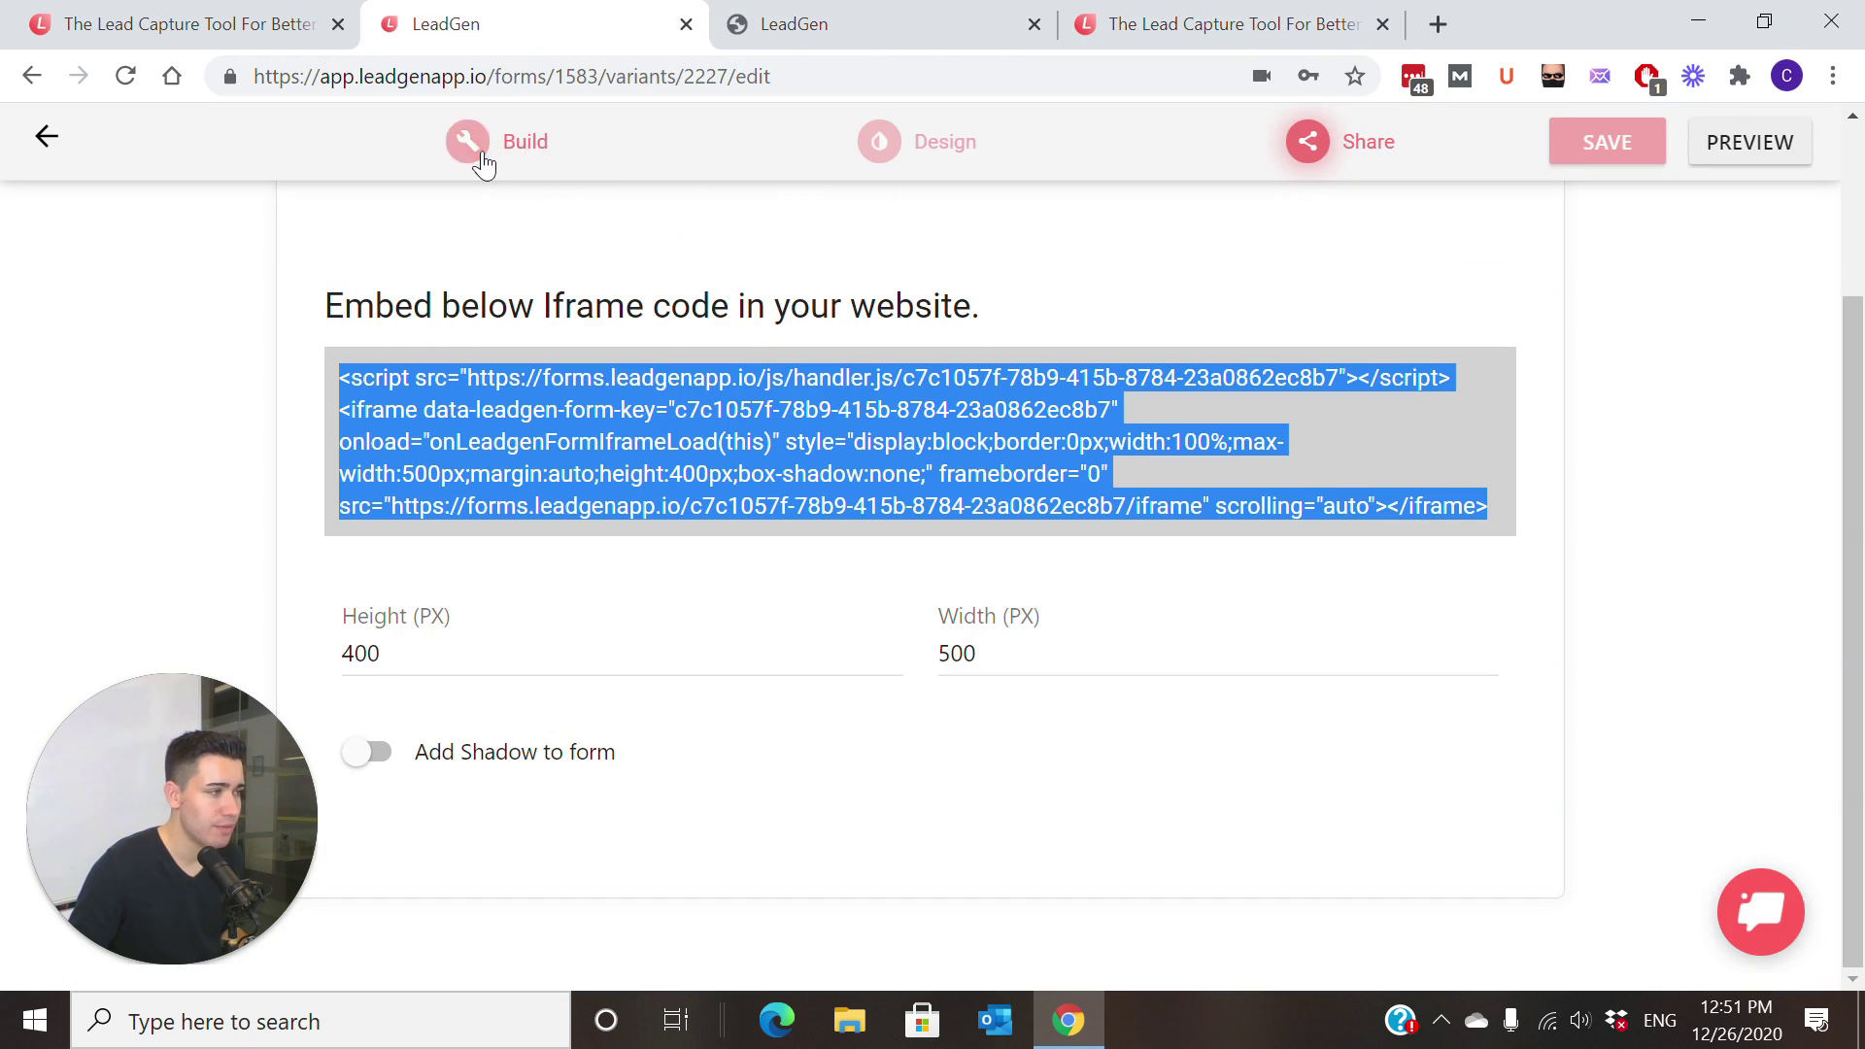
Step: Delete the Zoom-conversation subtitle and its leftover empty line in the form's build step
{"action": "left_click", "coordinate": [521, 146]}
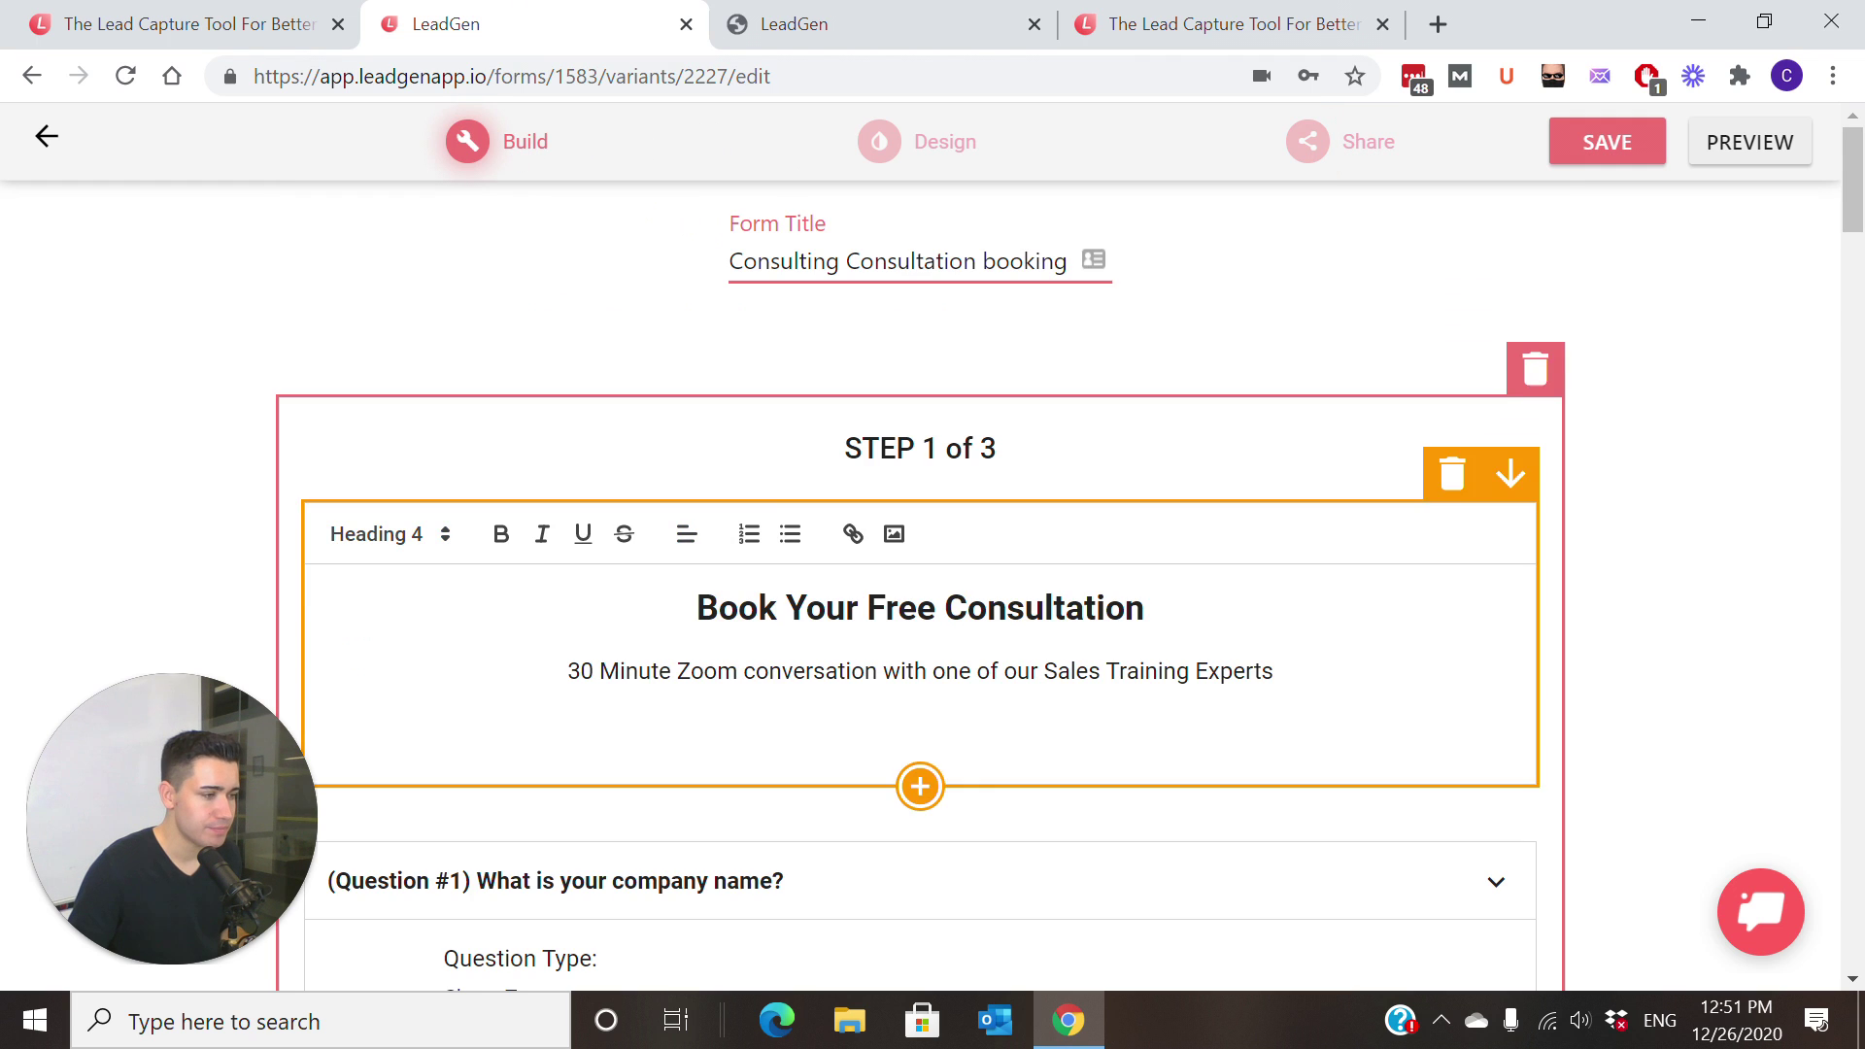
{"action": "scroll", "coordinate": [920, 583], "scroll_direction": "down", "scroll_amount": 3}
{"action": "triple_click", "coordinate": [920, 379]}
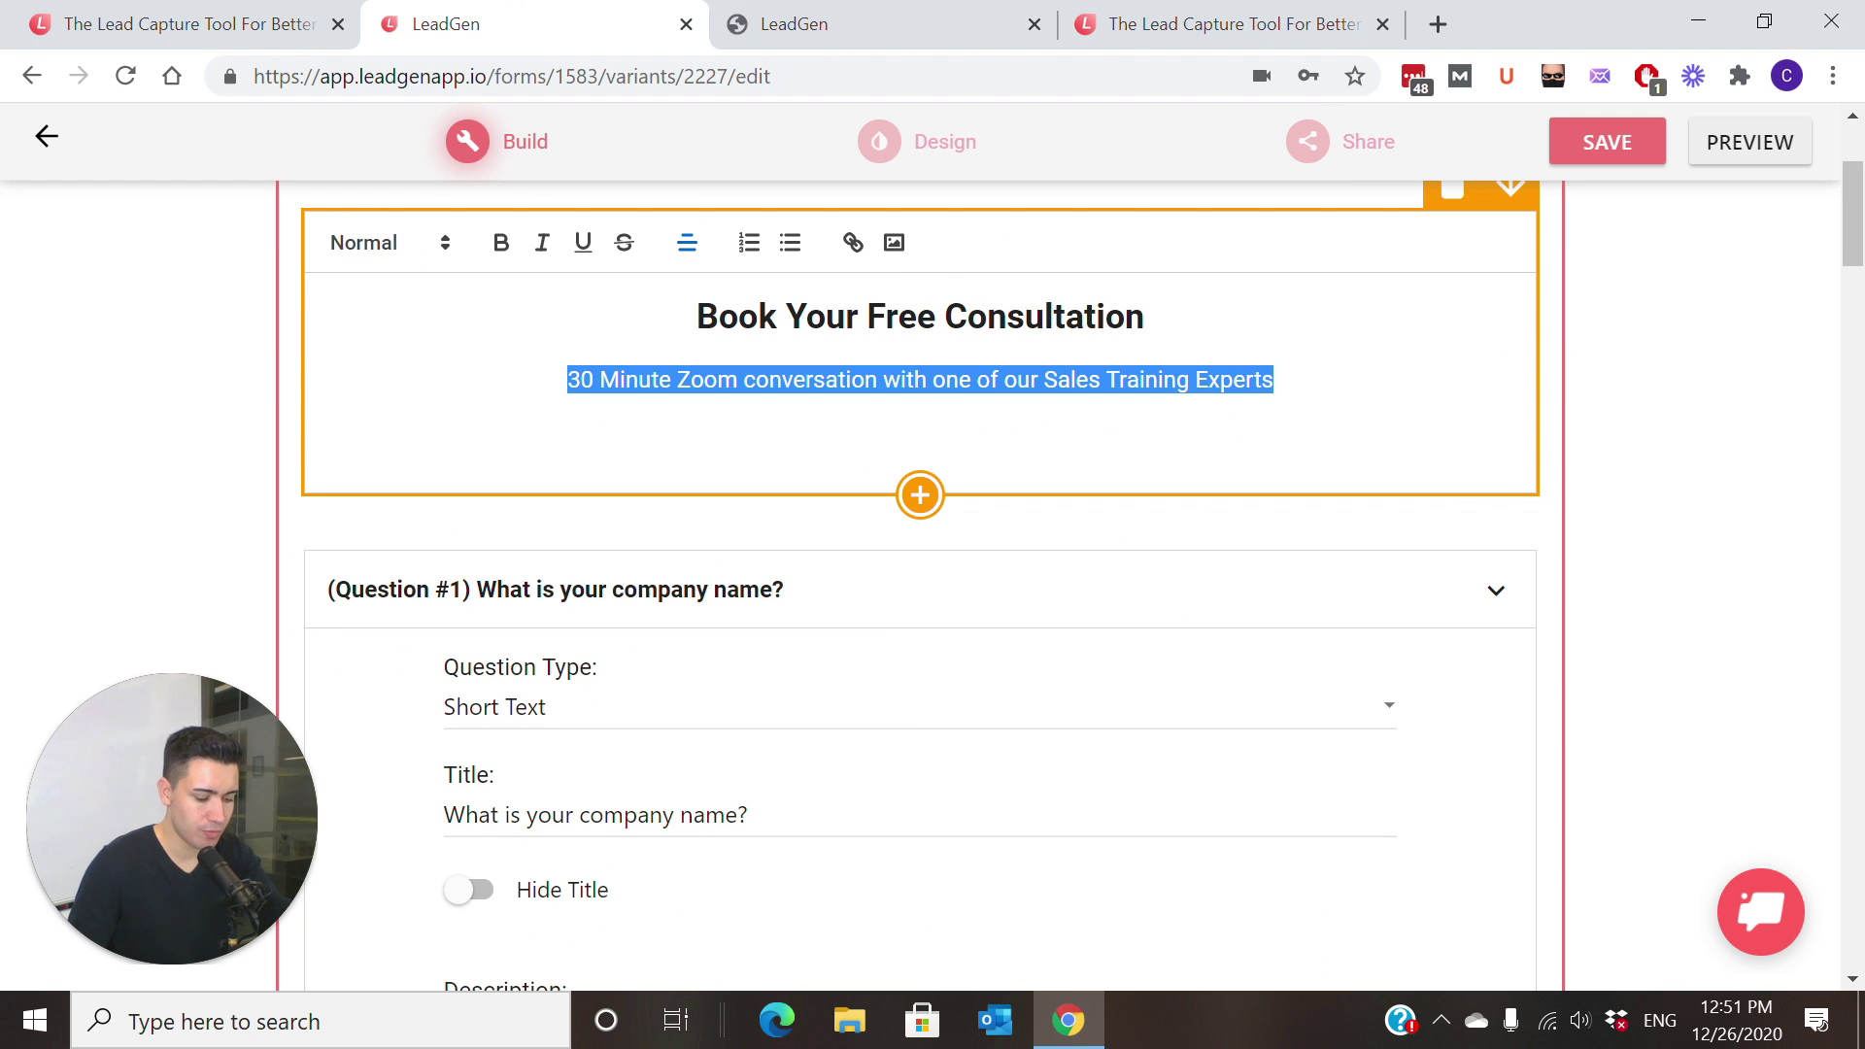
{"action": "key", "text": "BackSpace"}
{"action": "key", "text": "BackSpace"}
{"action": "left_click", "coordinate": [920, 379]}
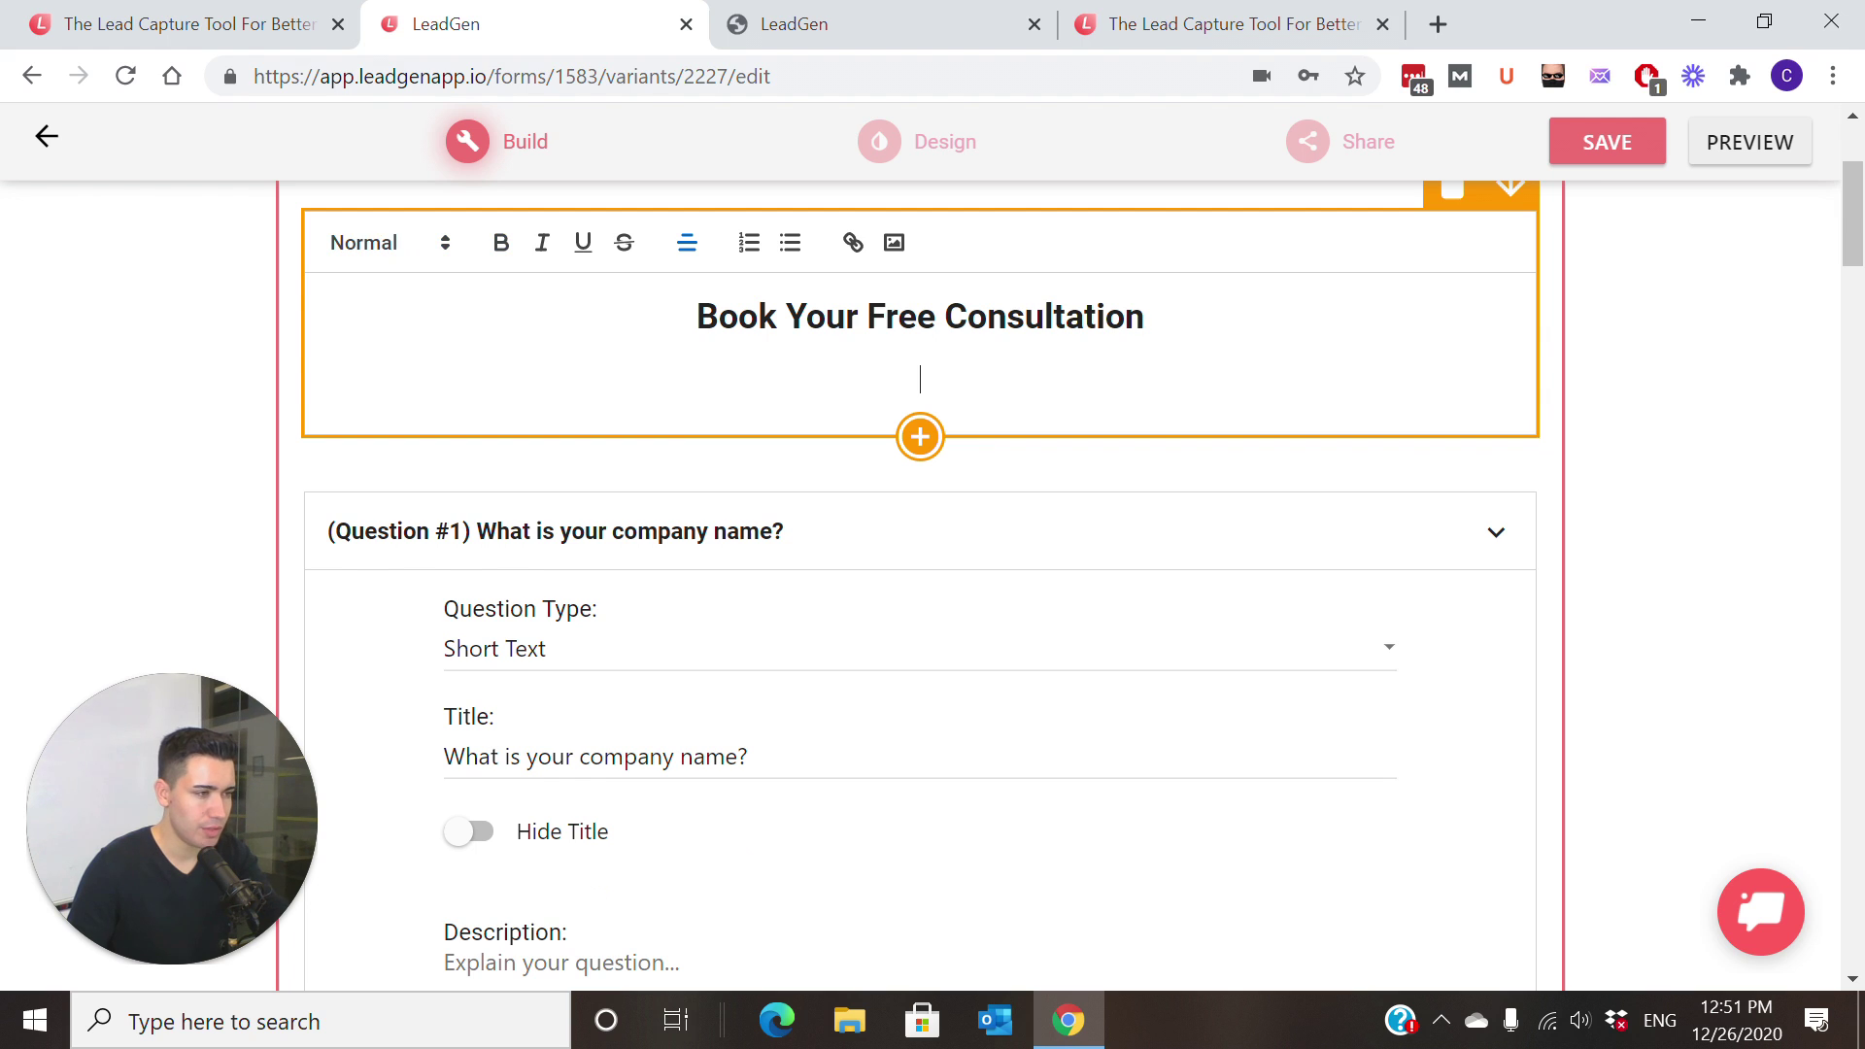
{"action": "key", "text": "BackSpace"}
Step: Make 'Book Your Free Consultation' a Heading 5, save the form, and return to the demo page
{"action": "left_click_drag", "start_coordinate": [697, 317], "coordinate": [1144, 317]}
{"action": "left_click", "coordinate": [437, 247]}
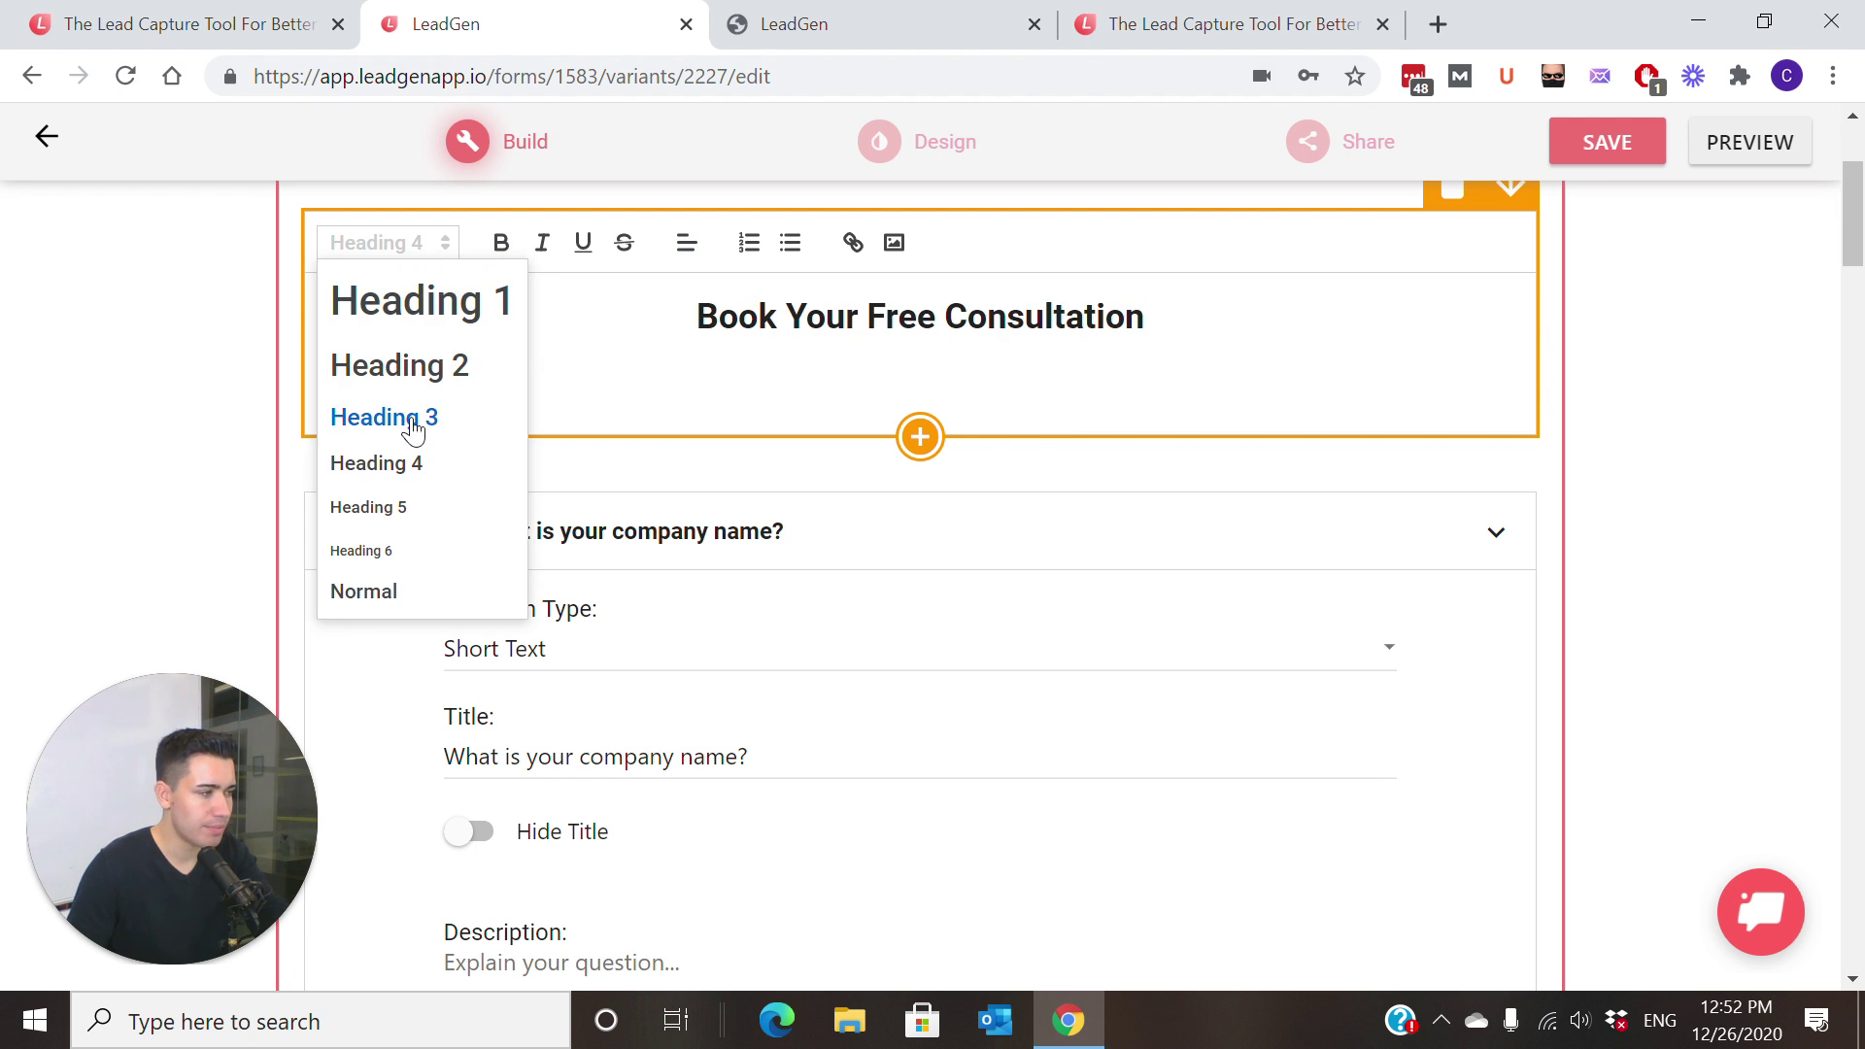
{"action": "left_click", "coordinate": [388, 509]}
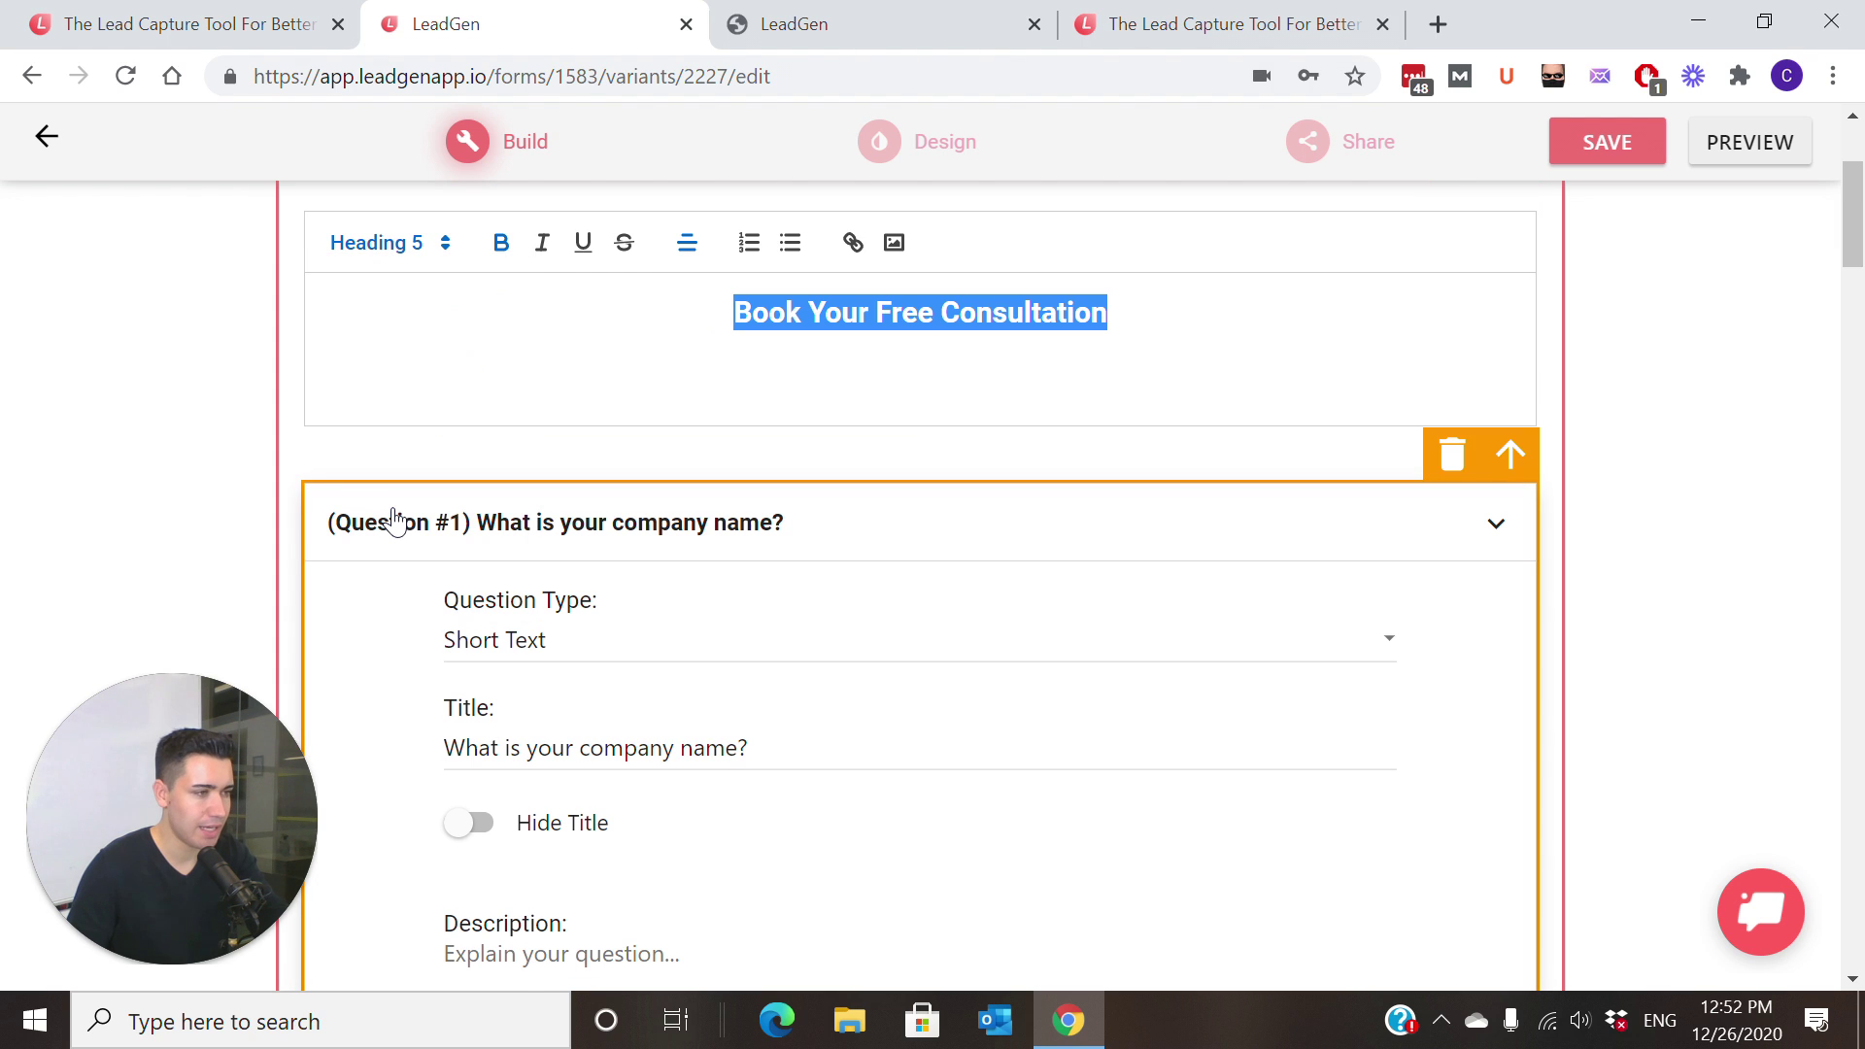
{"action": "left_click", "coordinate": [1594, 145]}
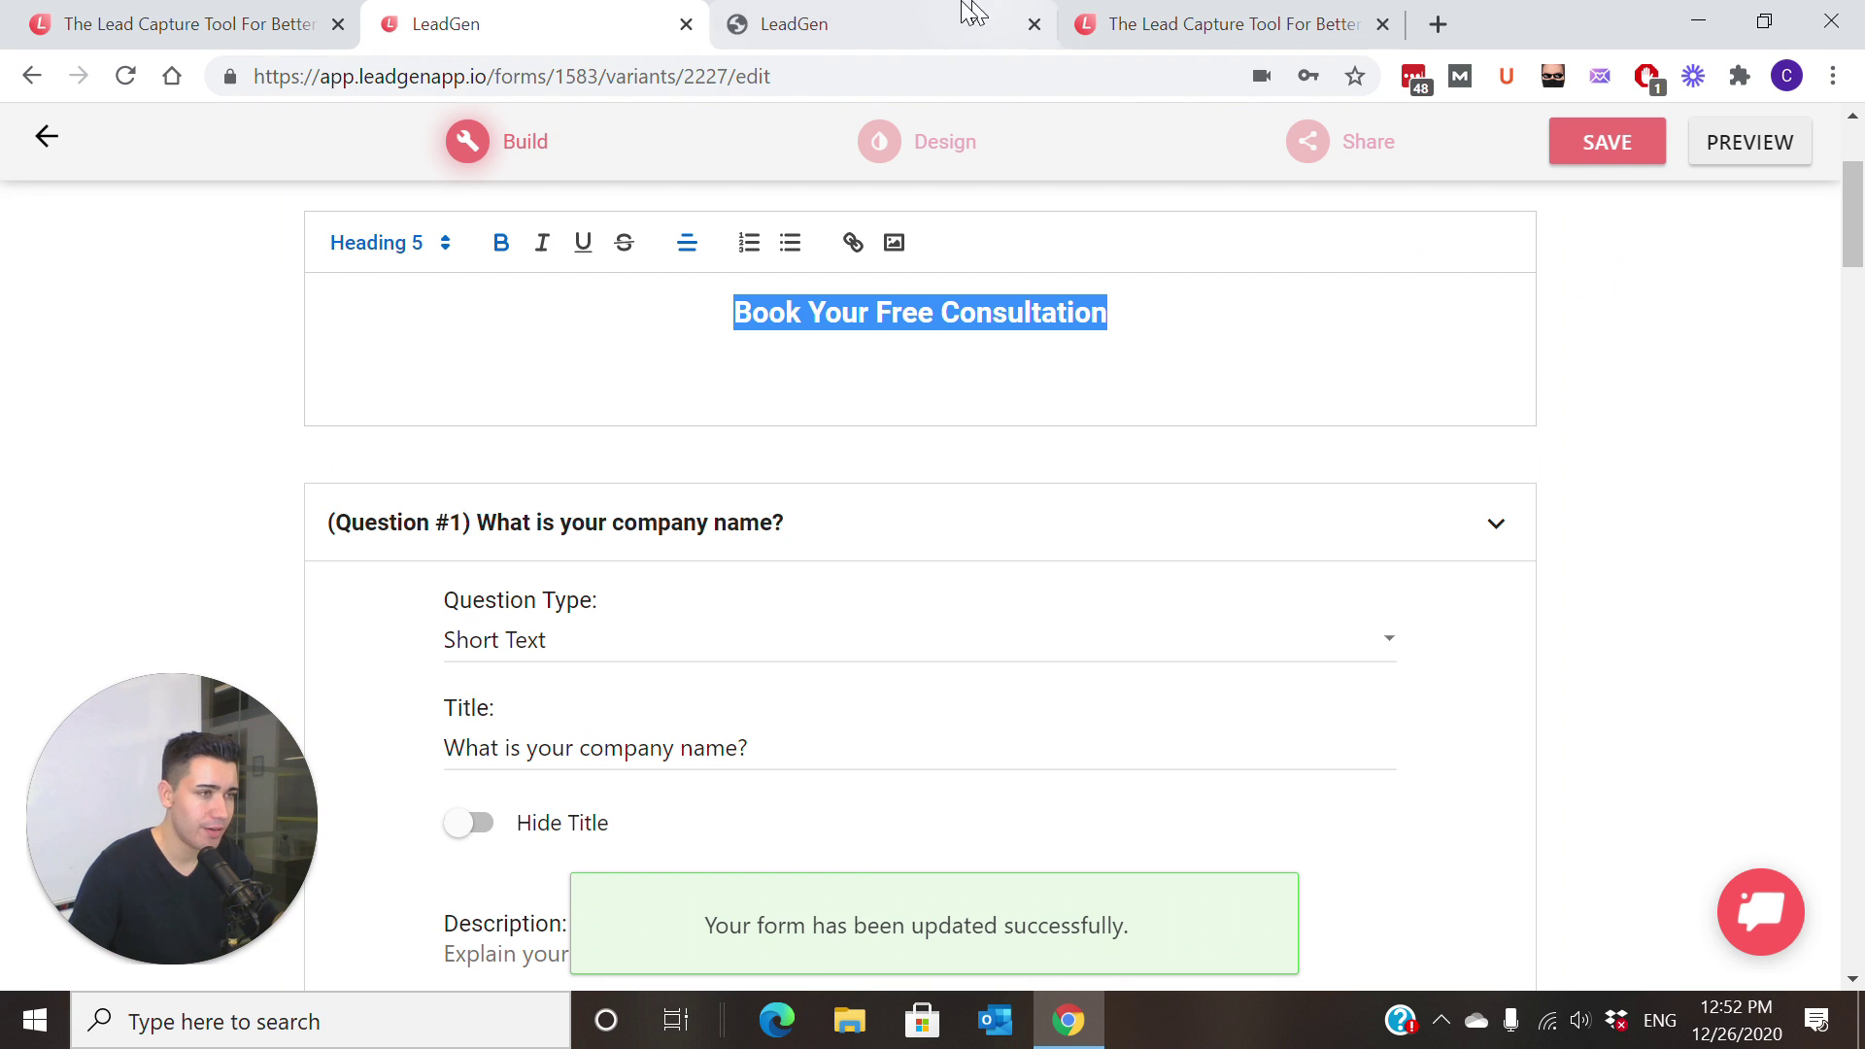
{"action": "left_click", "coordinate": [1179, 24]}
{"action": "left_click", "coordinate": [1107, 75]}
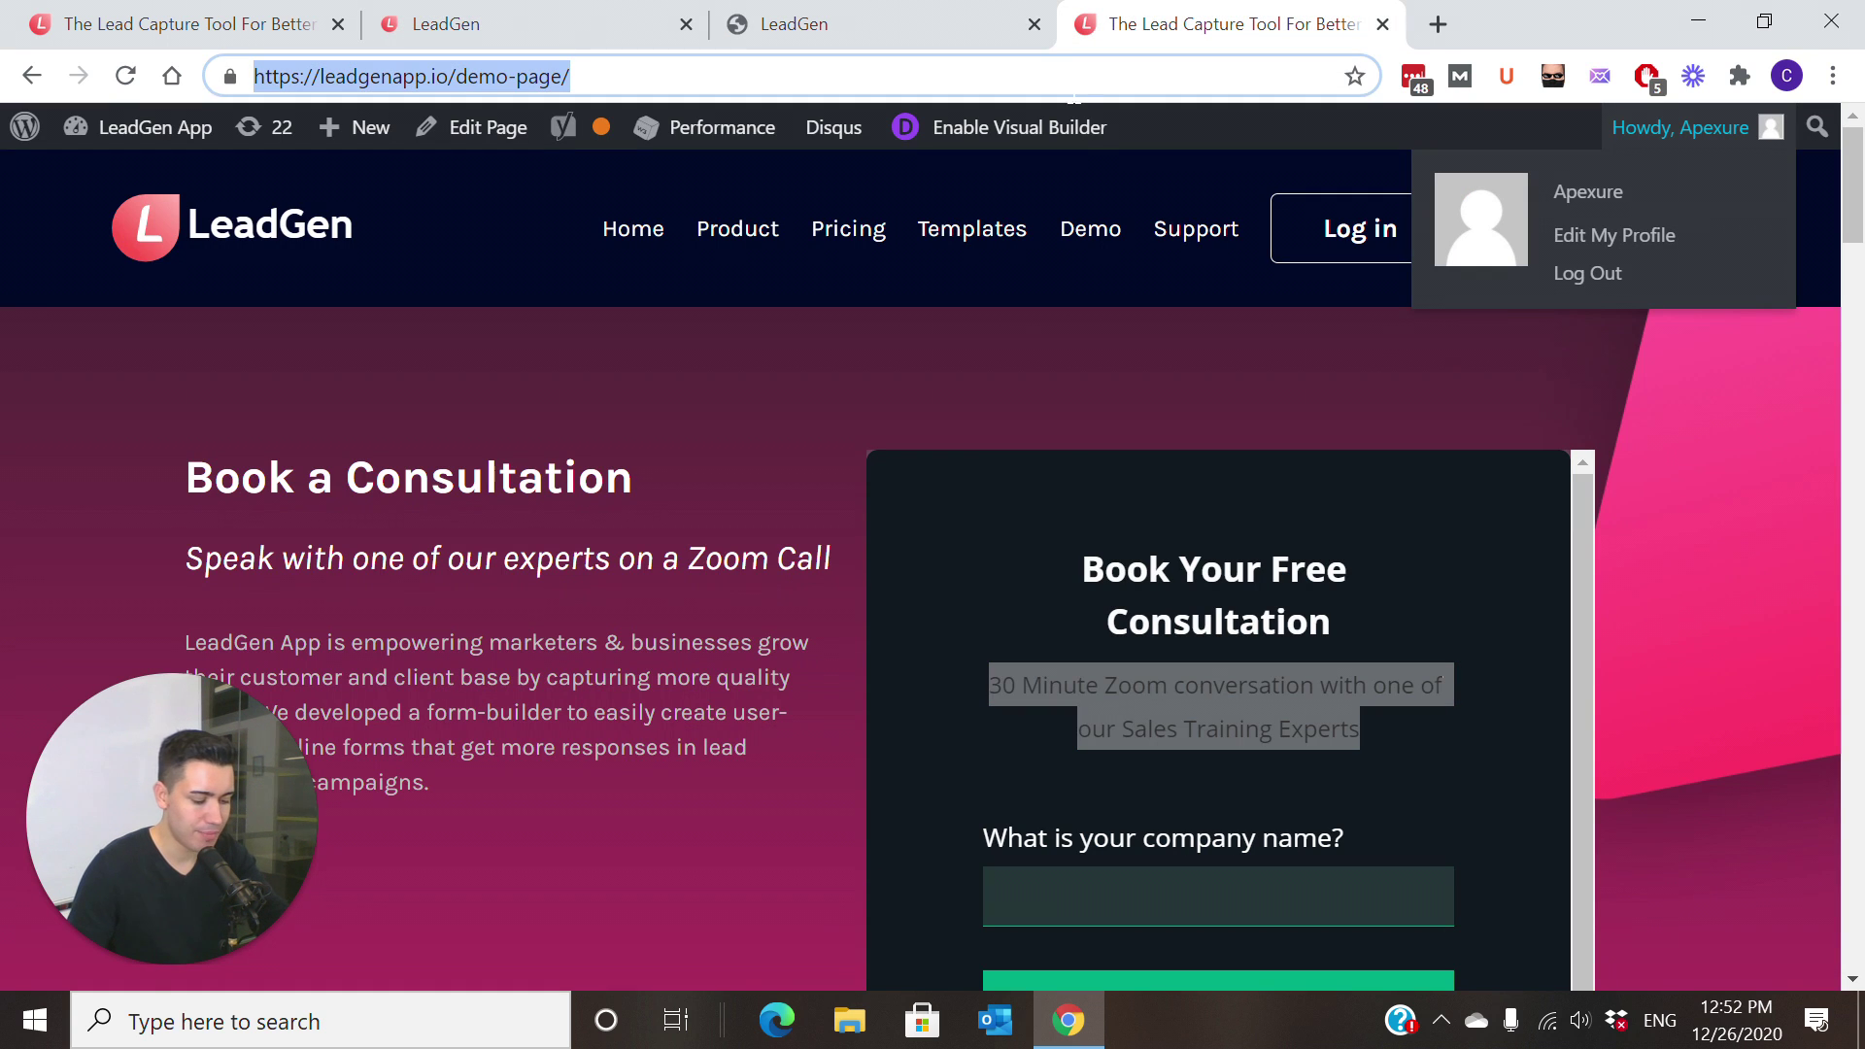
Step: Reload the demo page and scroll to view the form without its Zoom subtitle
{"action": "key", "text": "Return"}
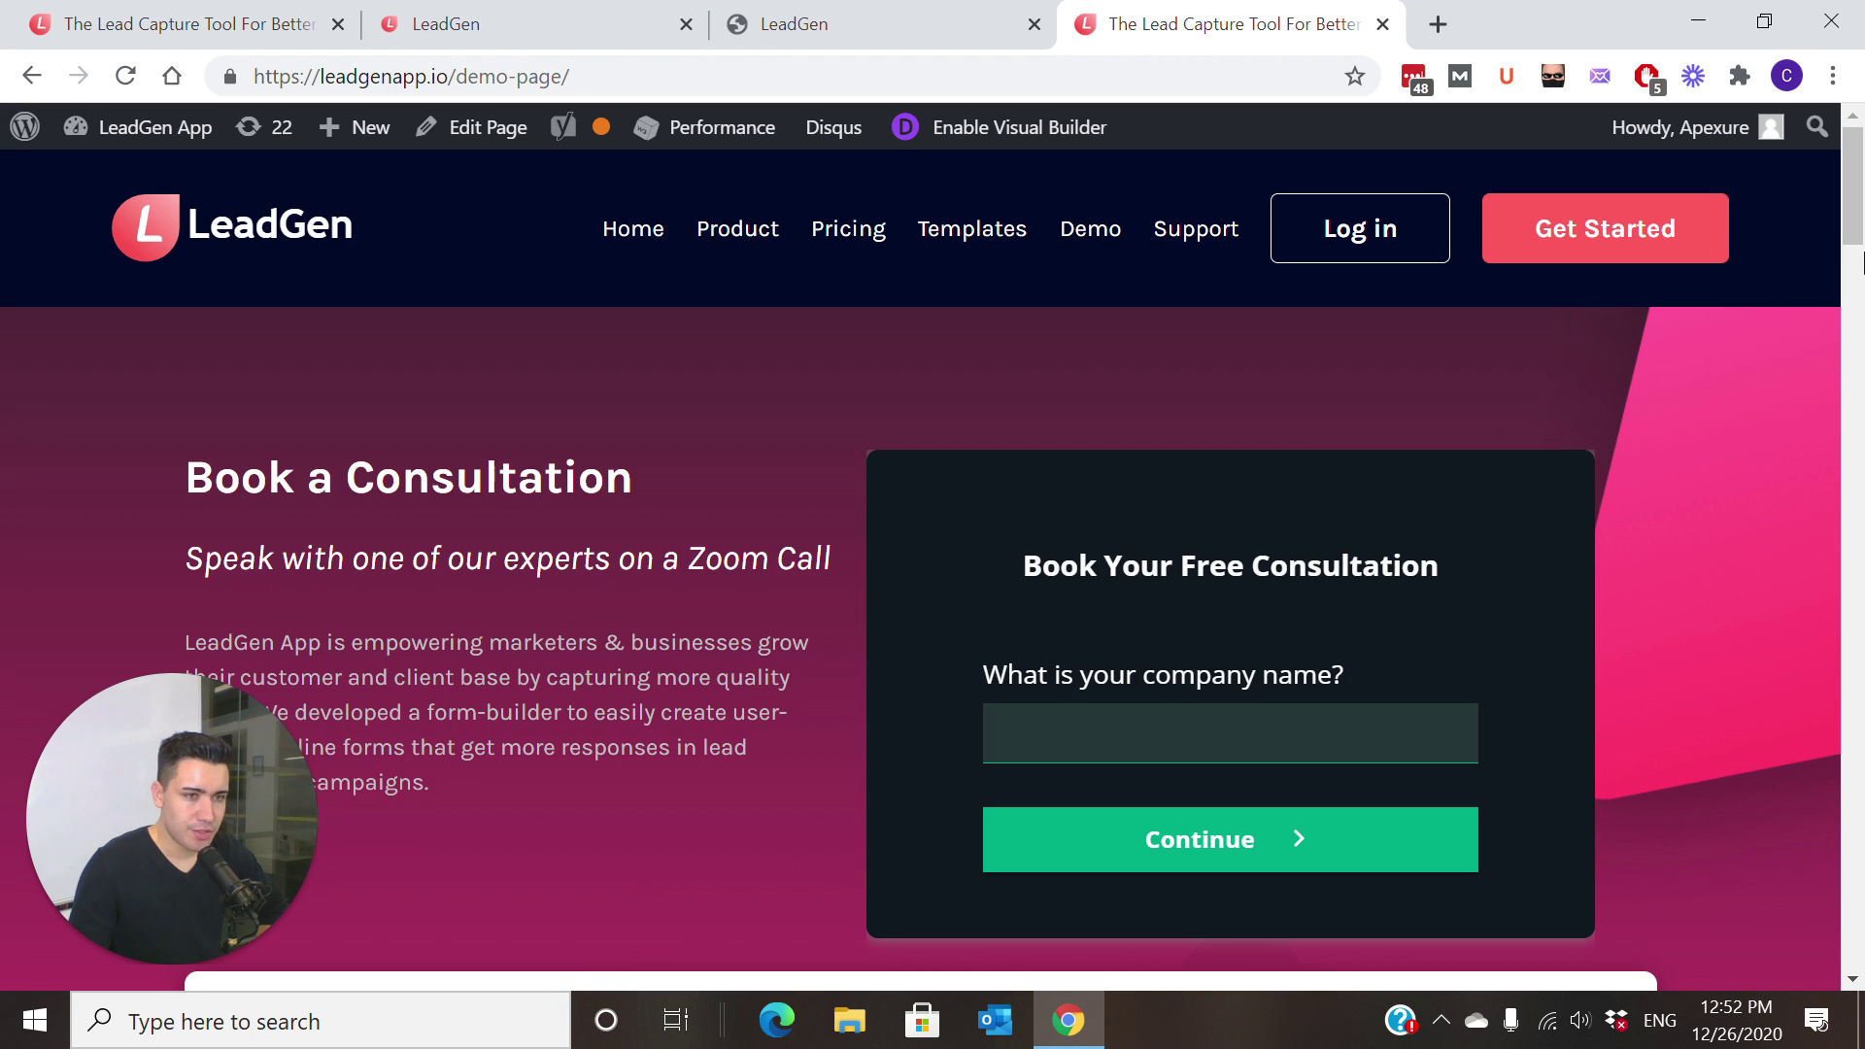
{"action": "left_click_drag", "start_coordinate": [1862, 229], "coordinate": [1860, 248]}
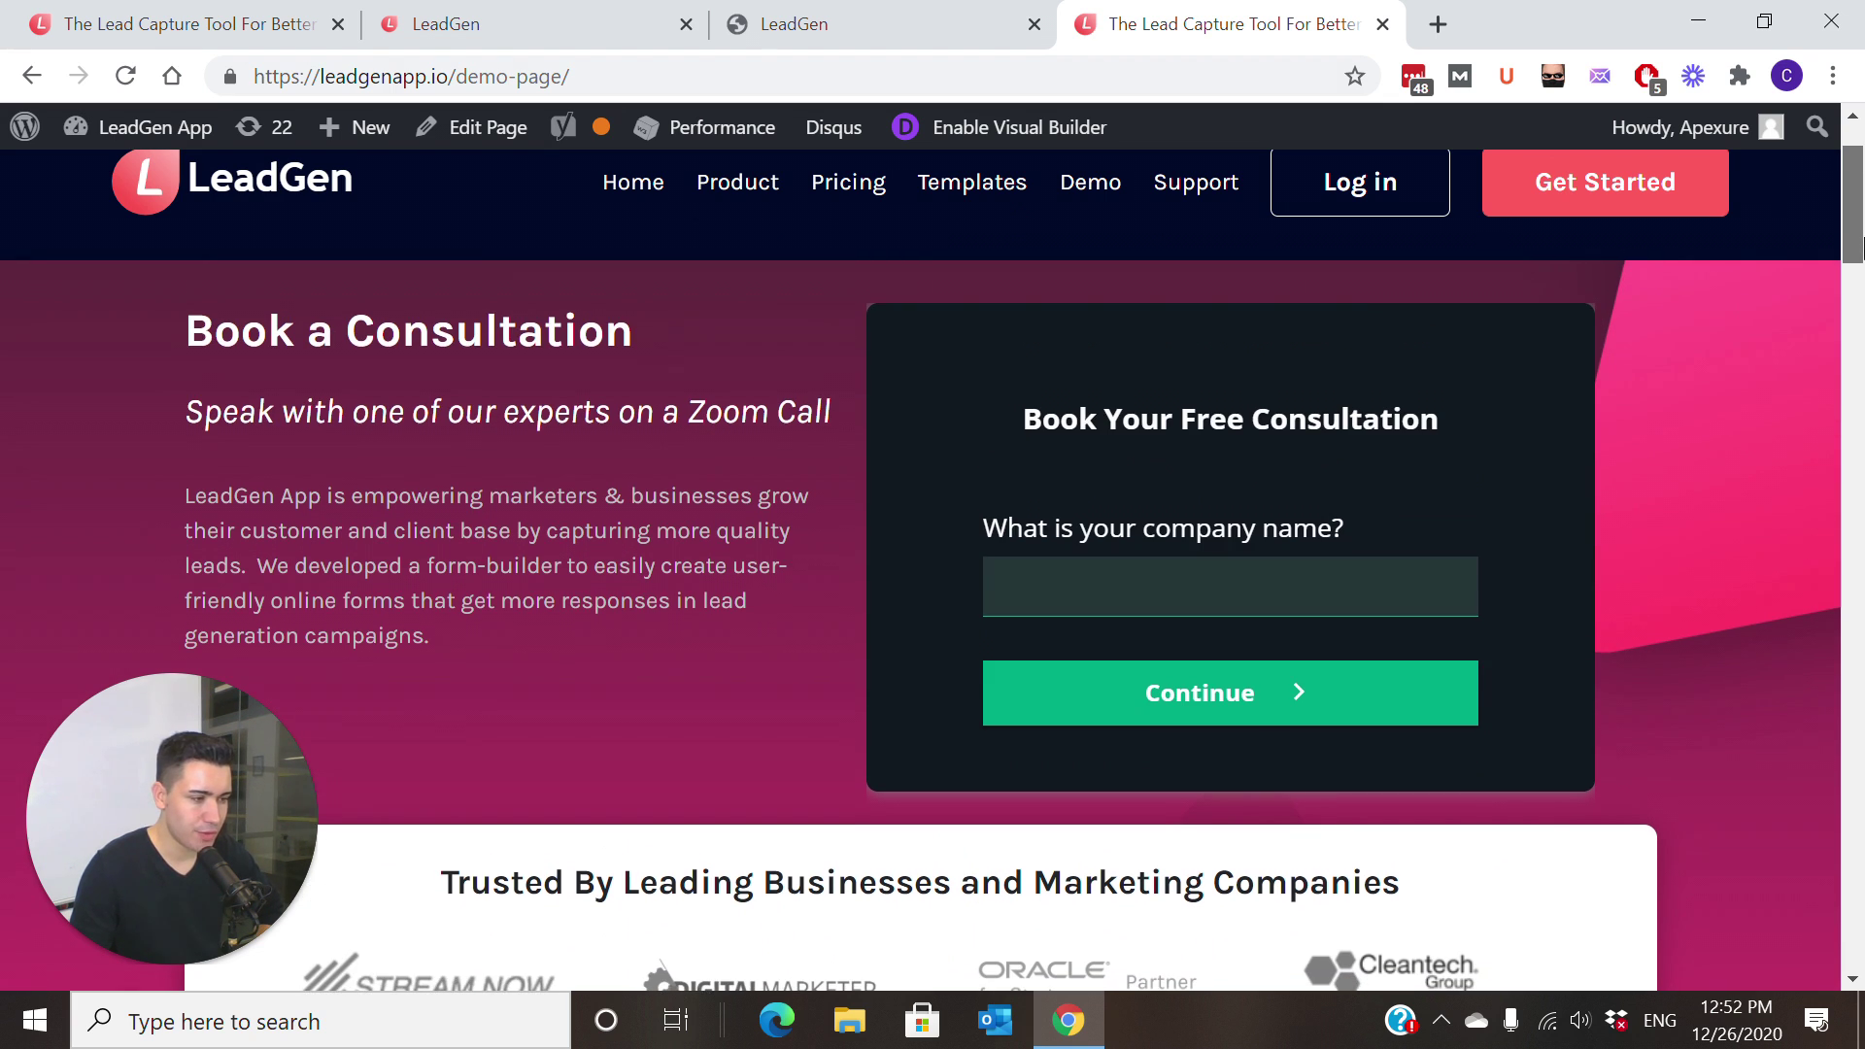
{"action": "left_click_drag", "start_coordinate": [1860, 248], "coordinate": [1860, 248]}
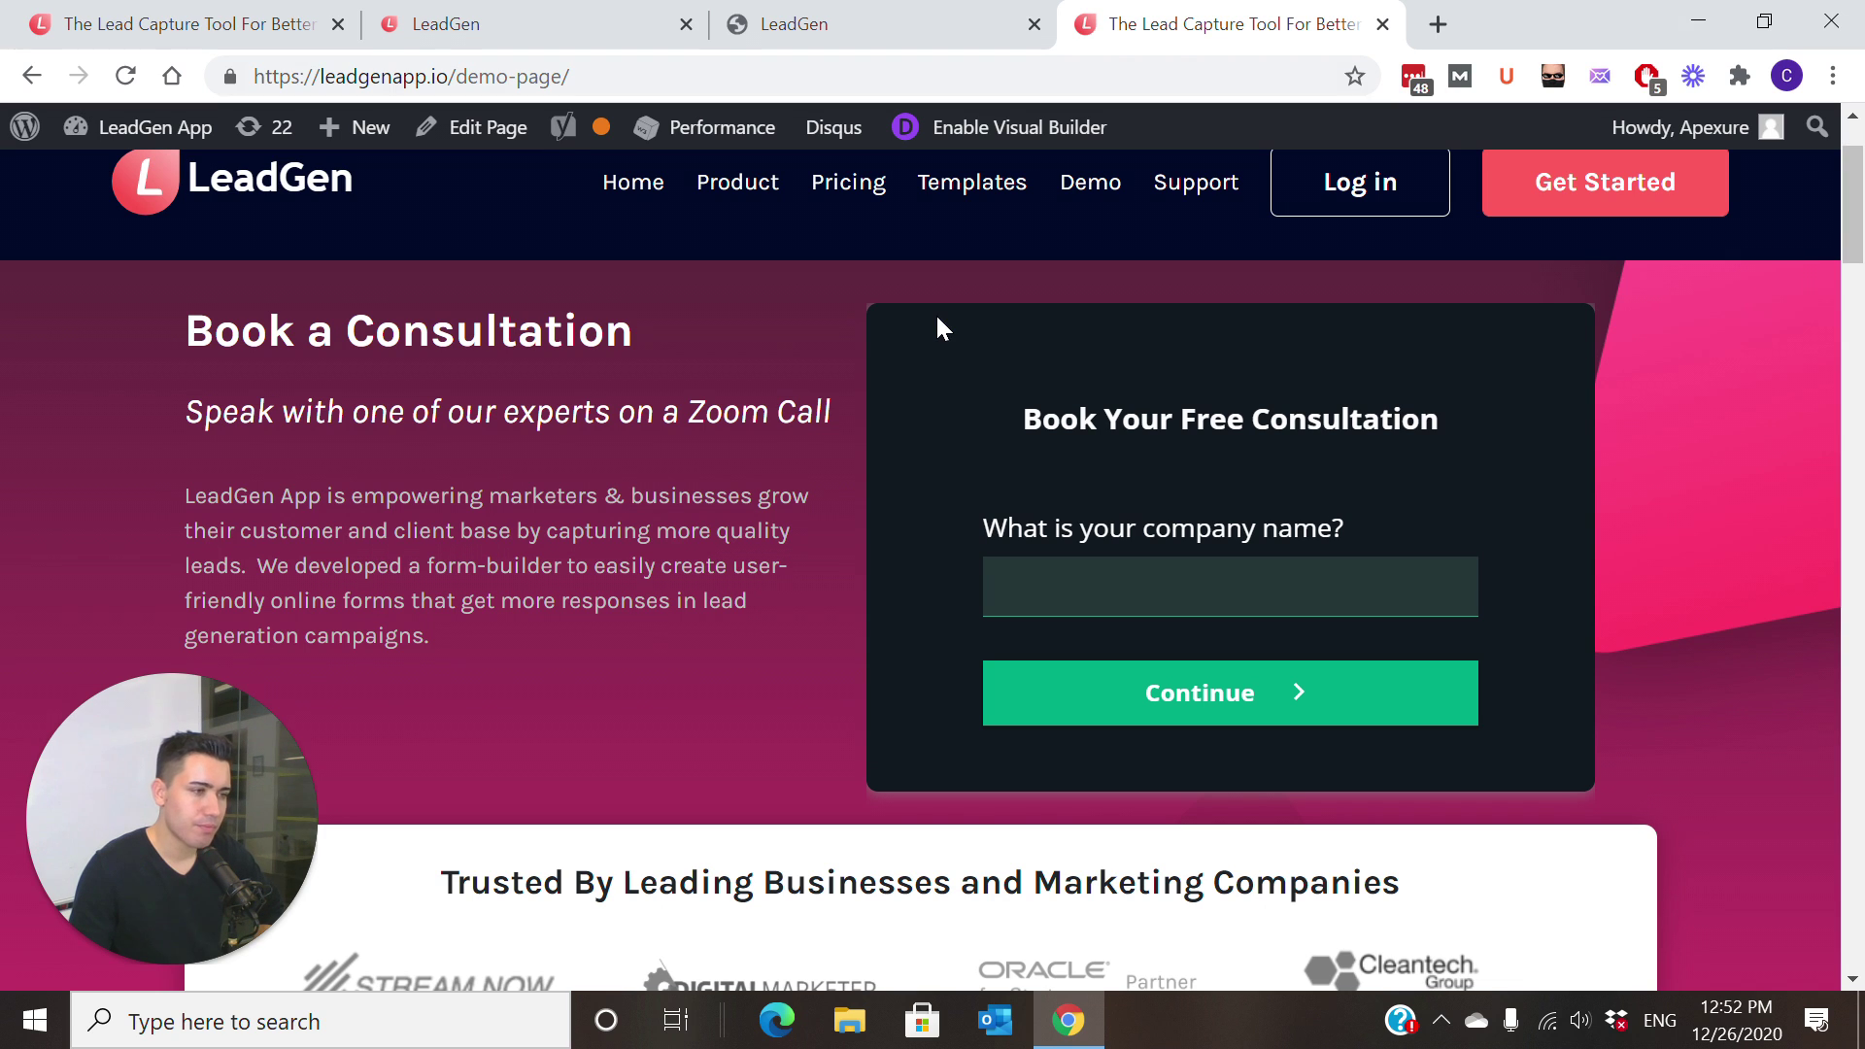
{"action": "scroll", "coordinate": [1548, 377], "scroll_direction": "up", "scroll_amount": 2}
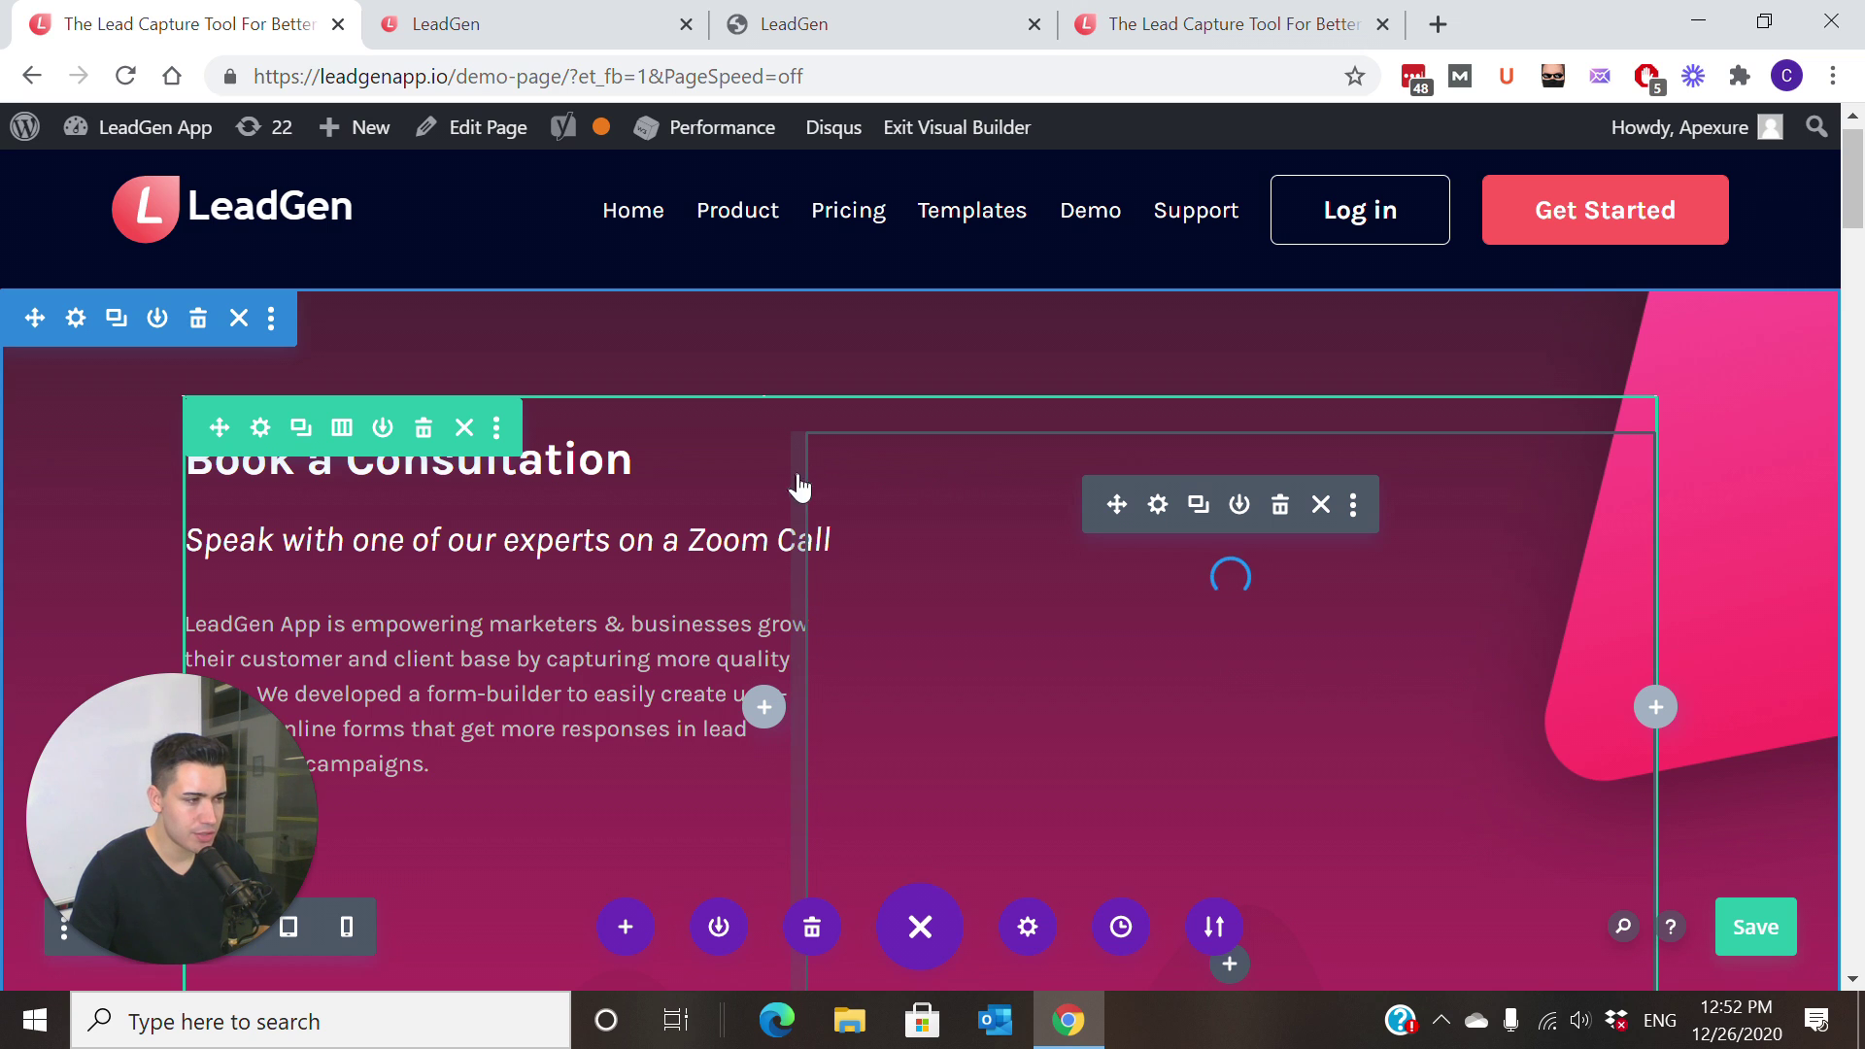
Step: Adjust the form column's spacing, save the page, and bring up the live demo tab
{"action": "left_click_drag", "start_coordinate": [812, 486], "coordinate": [881, 475]}
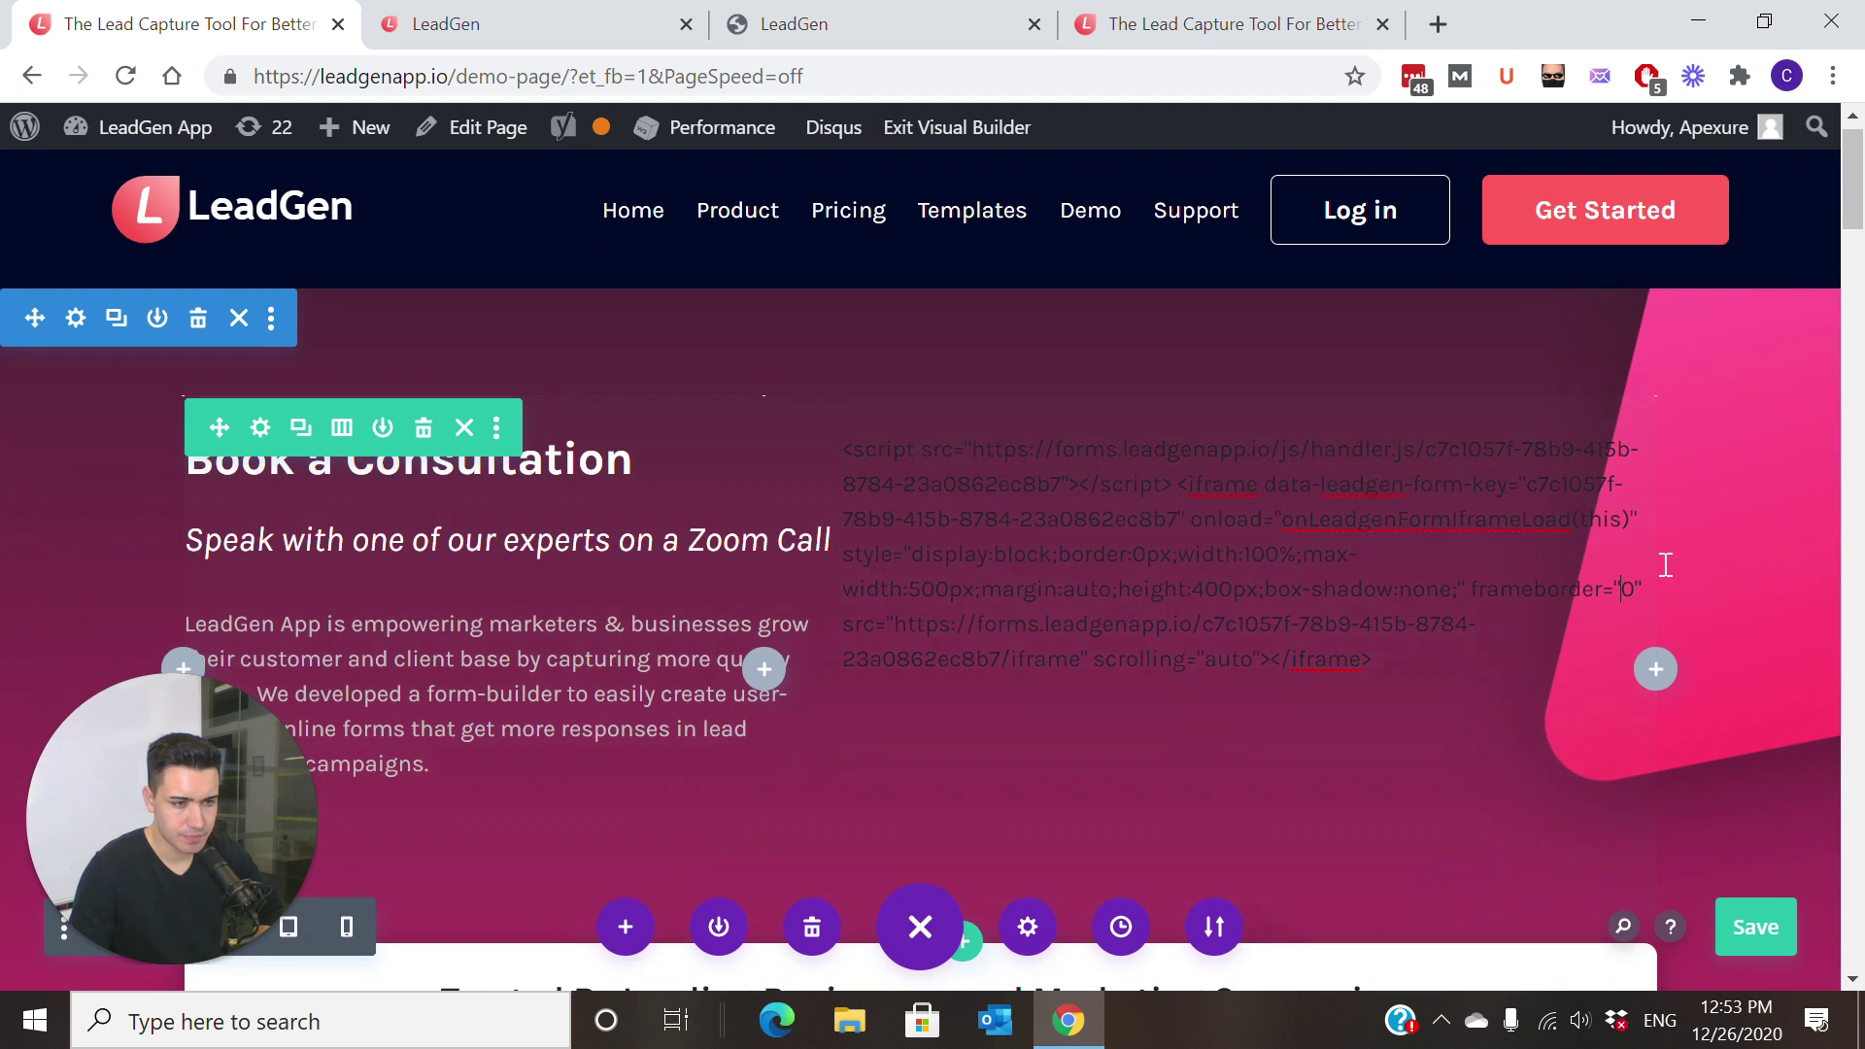
{"action": "left_click", "coordinate": [1763, 929]}
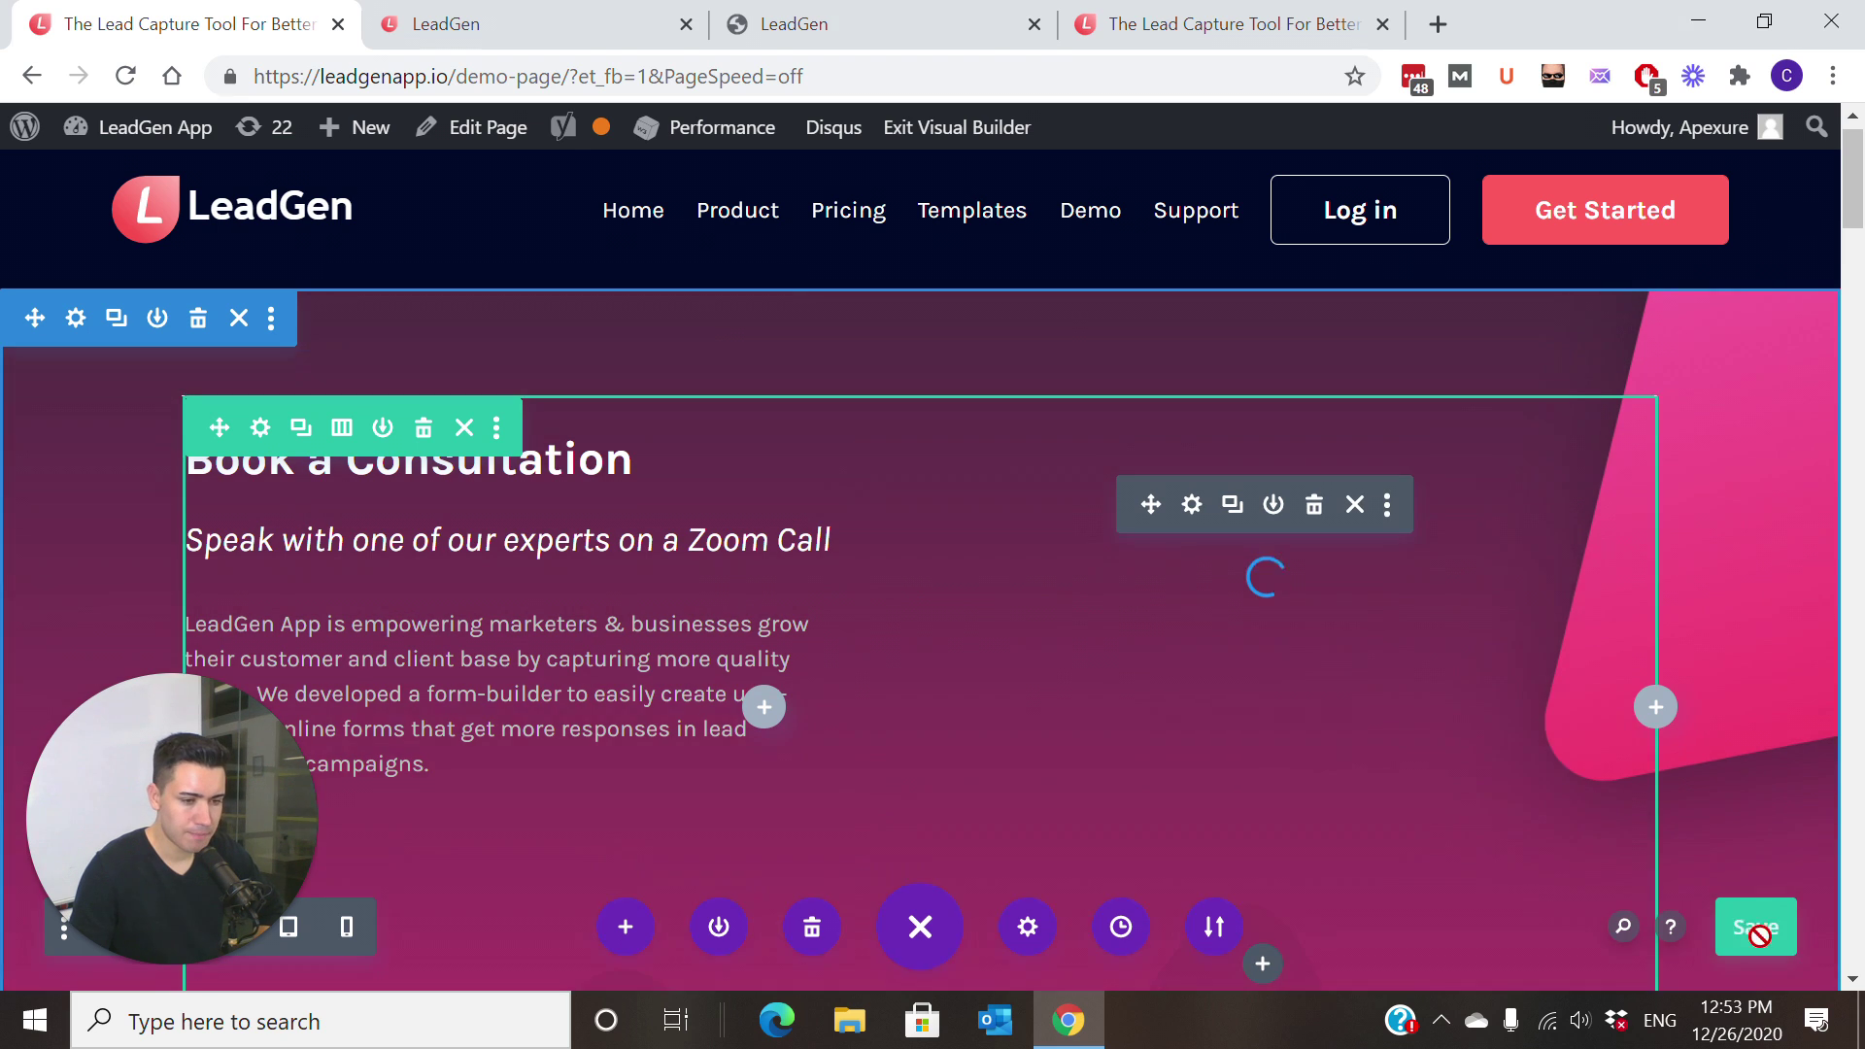
{"action": "key", "text": "ctrl+shift+Tab"}
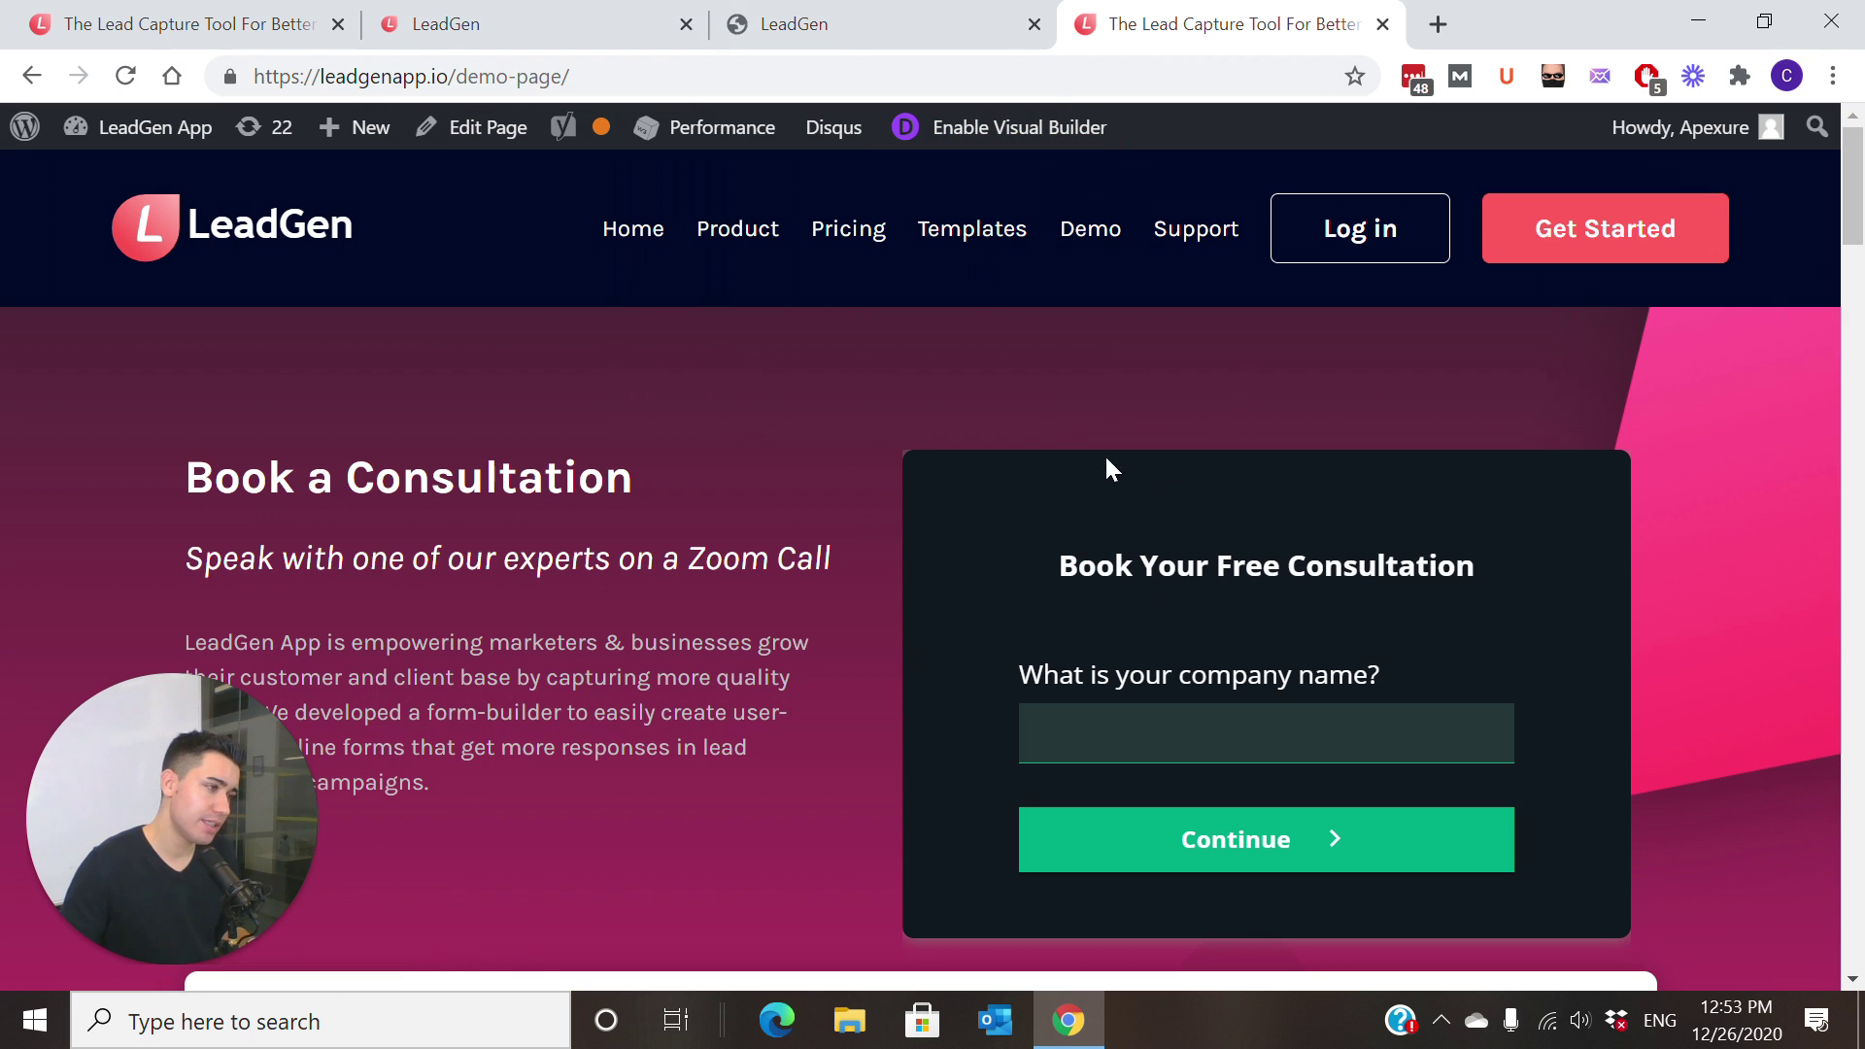
Step: Shrink the top padding above the form row in the visual builder and save the page
{"action": "left_click", "coordinate": [1010, 128]}
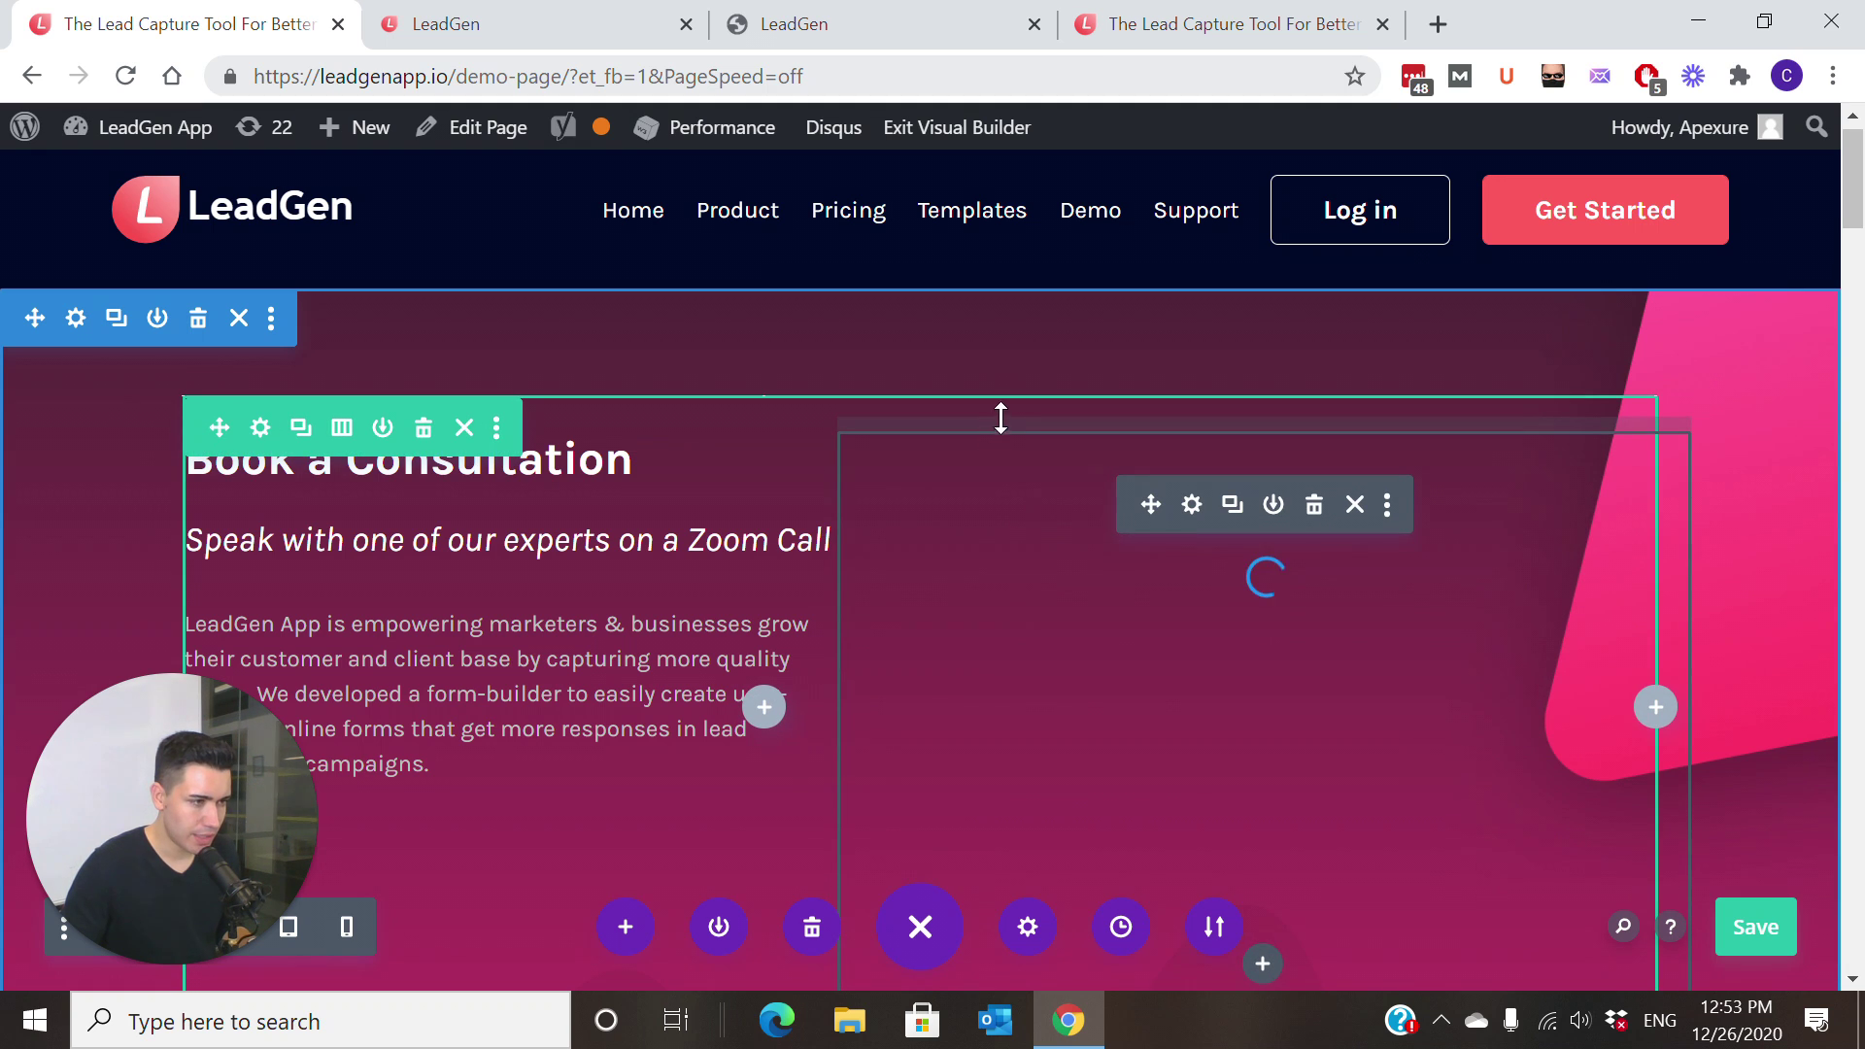
{"action": "left_click_drag", "start_coordinate": [1008, 420], "coordinate": [1019, 401]}
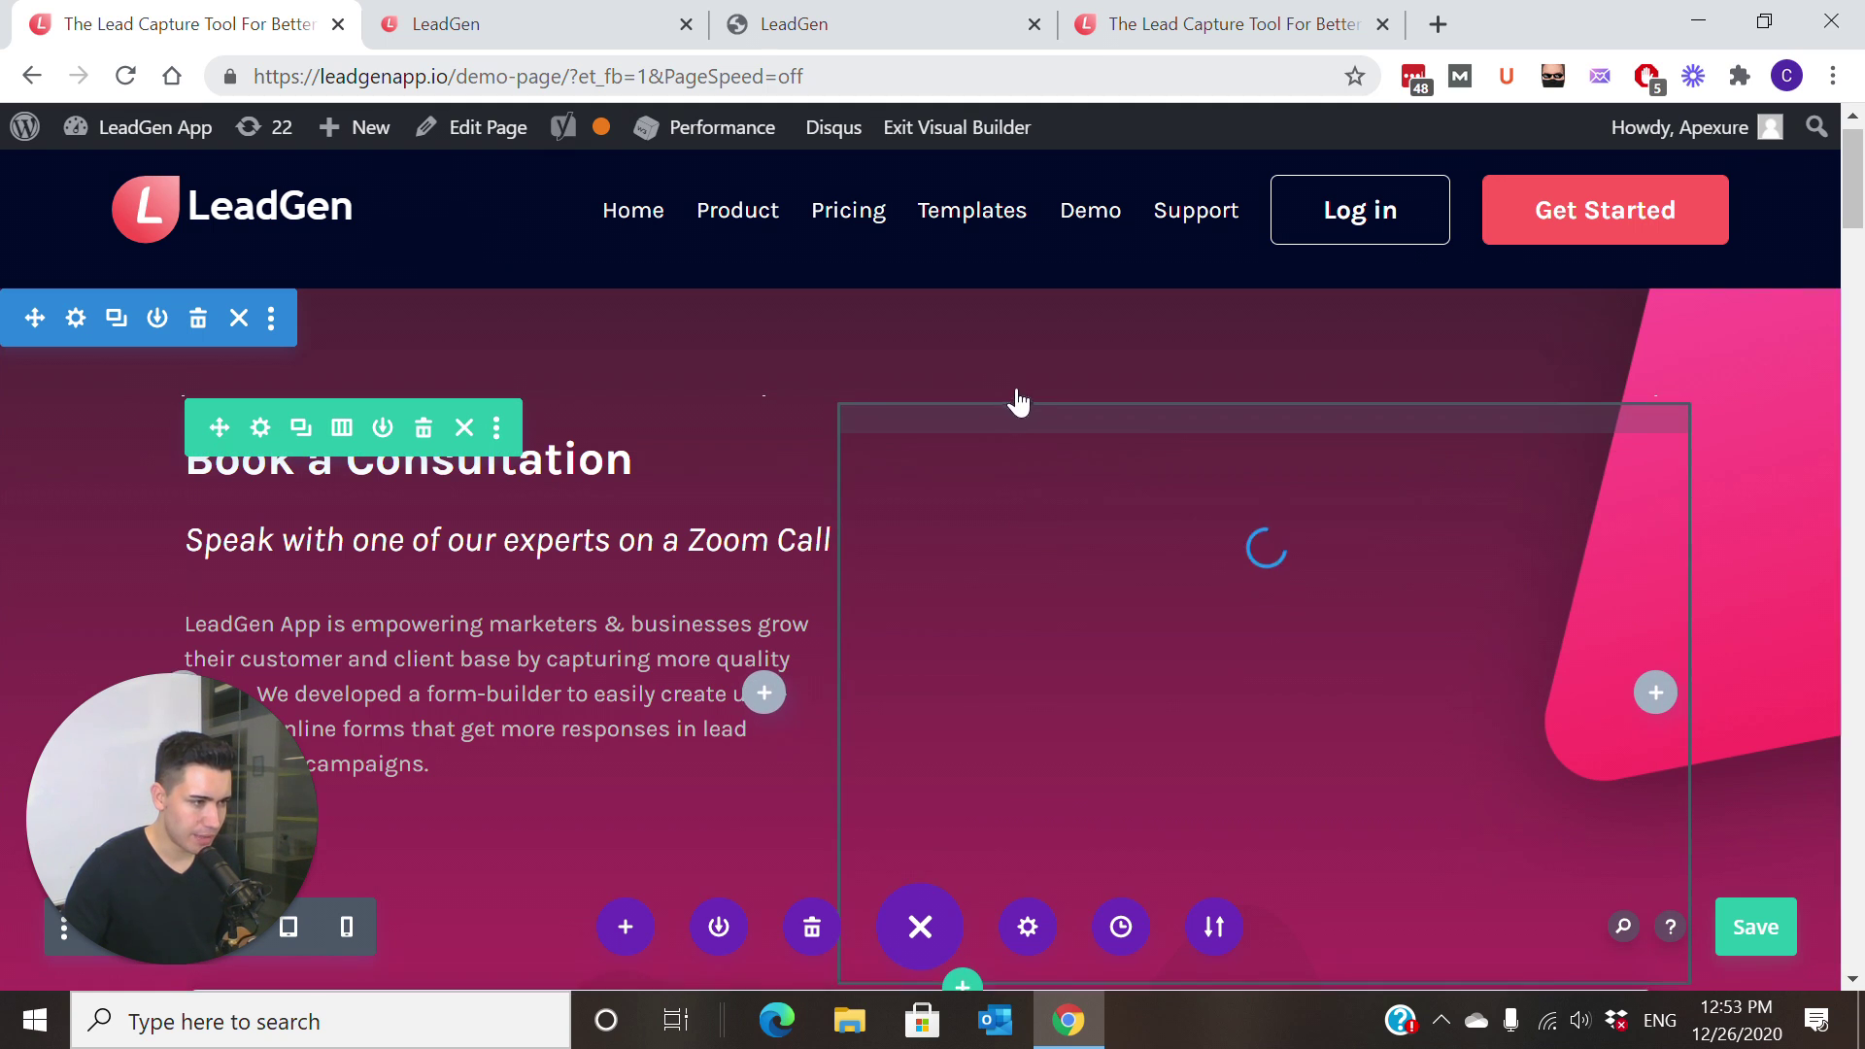
{"action": "left_click", "coordinate": [1795, 928]}
{"action": "key", "text": "ctrl+e"}
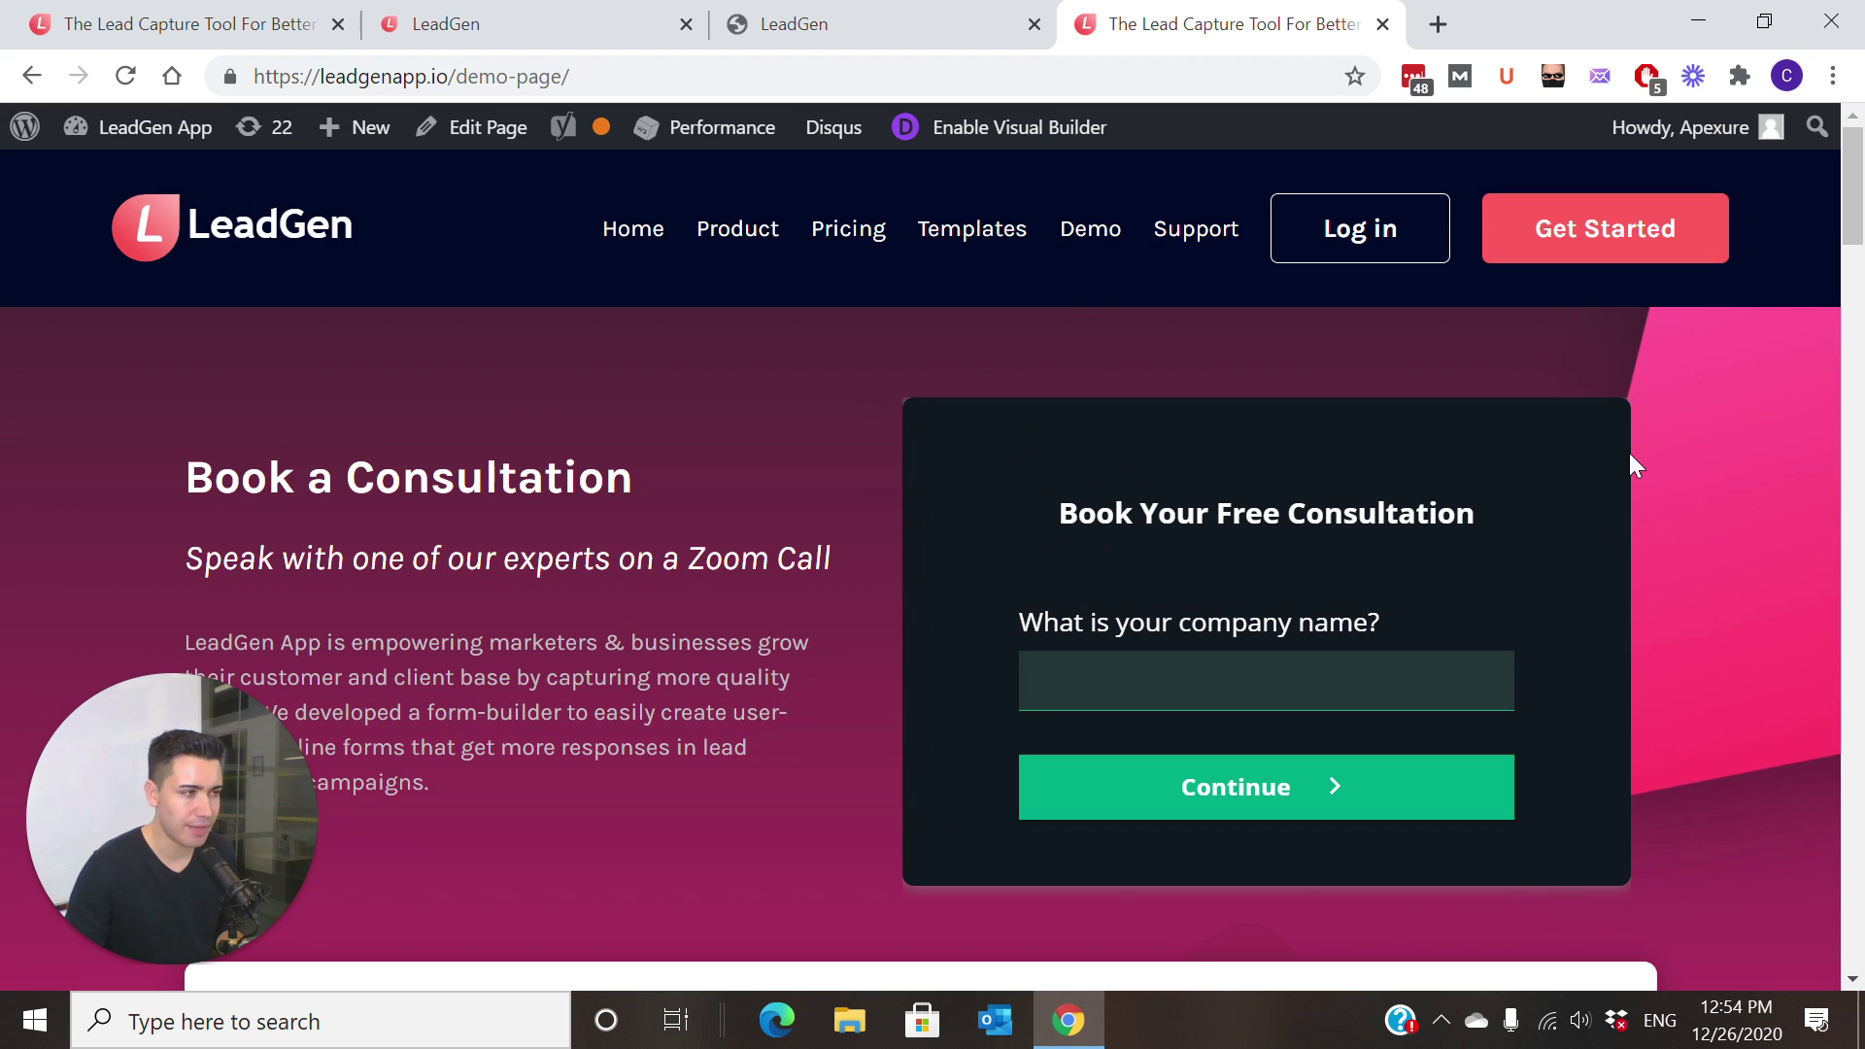
{"action": "left_click", "coordinate": [657, 18]}
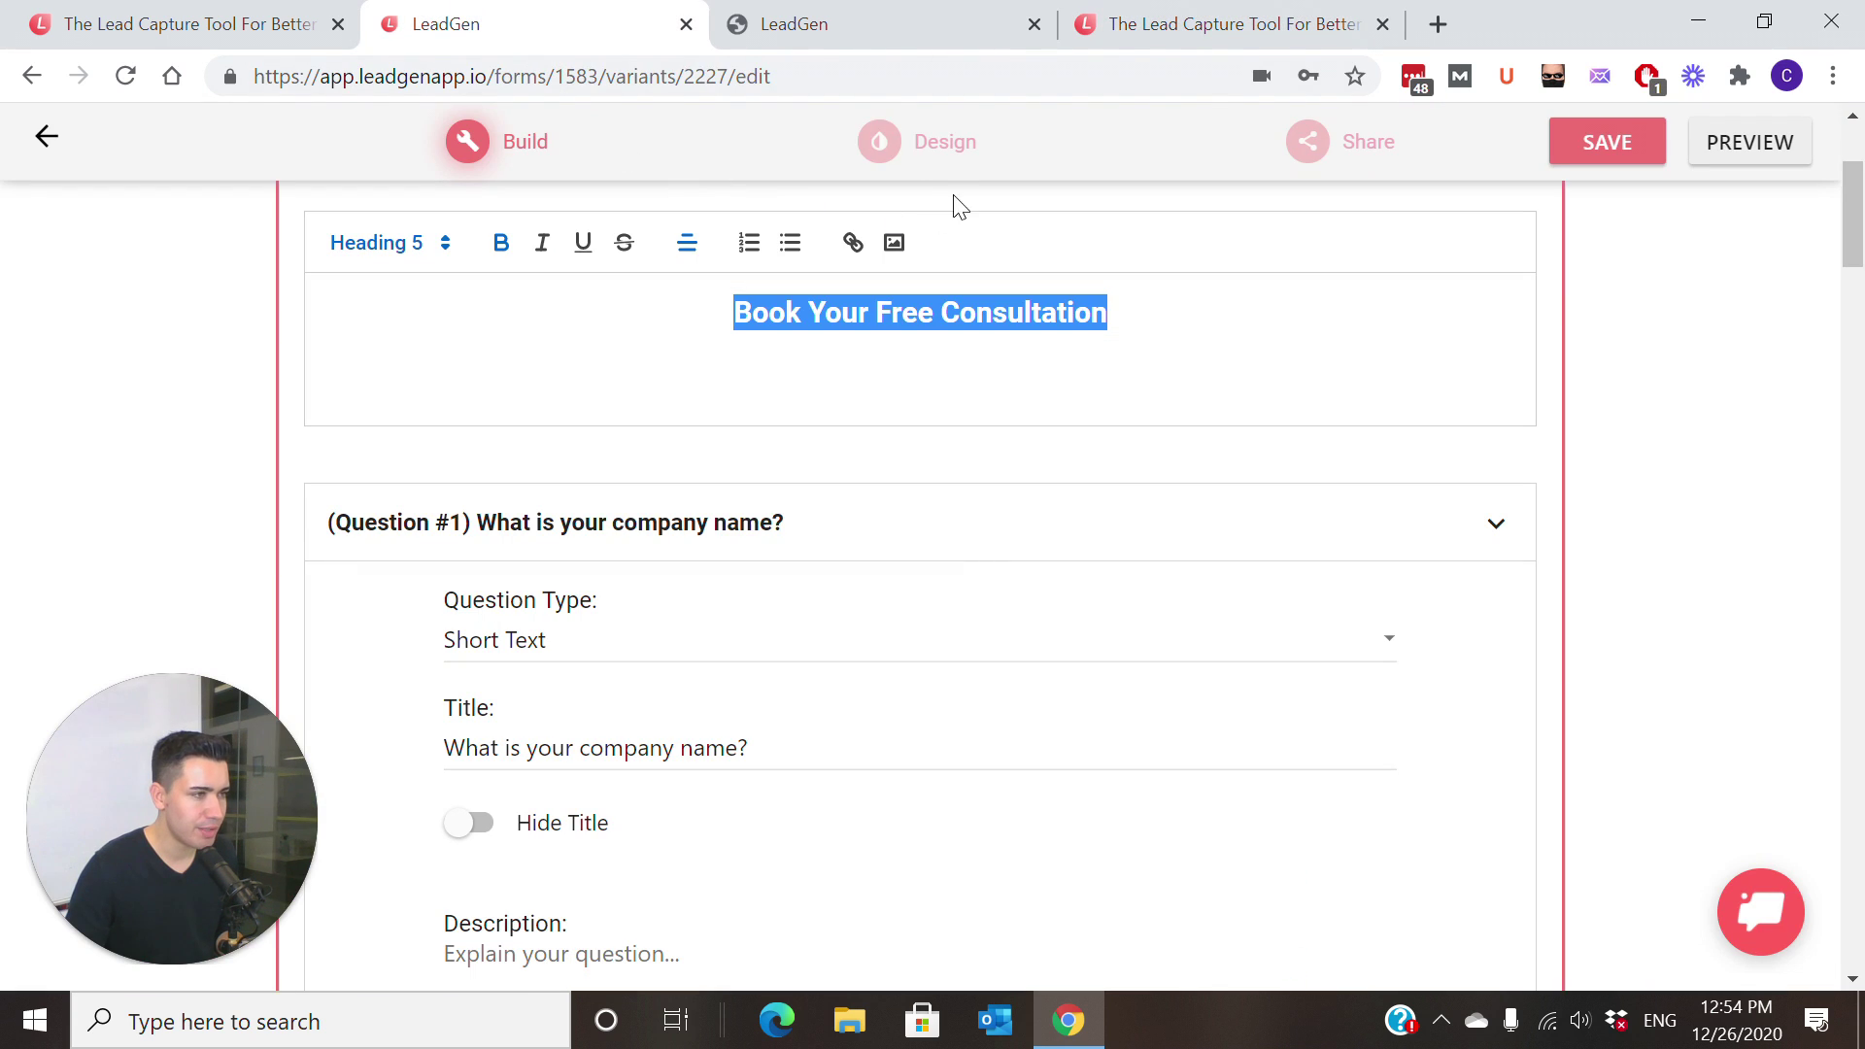
Step: Set the form background alpha to 0 and turn off the form shadow in Design > UI Elements
{"action": "left_click", "coordinate": [932, 161]}
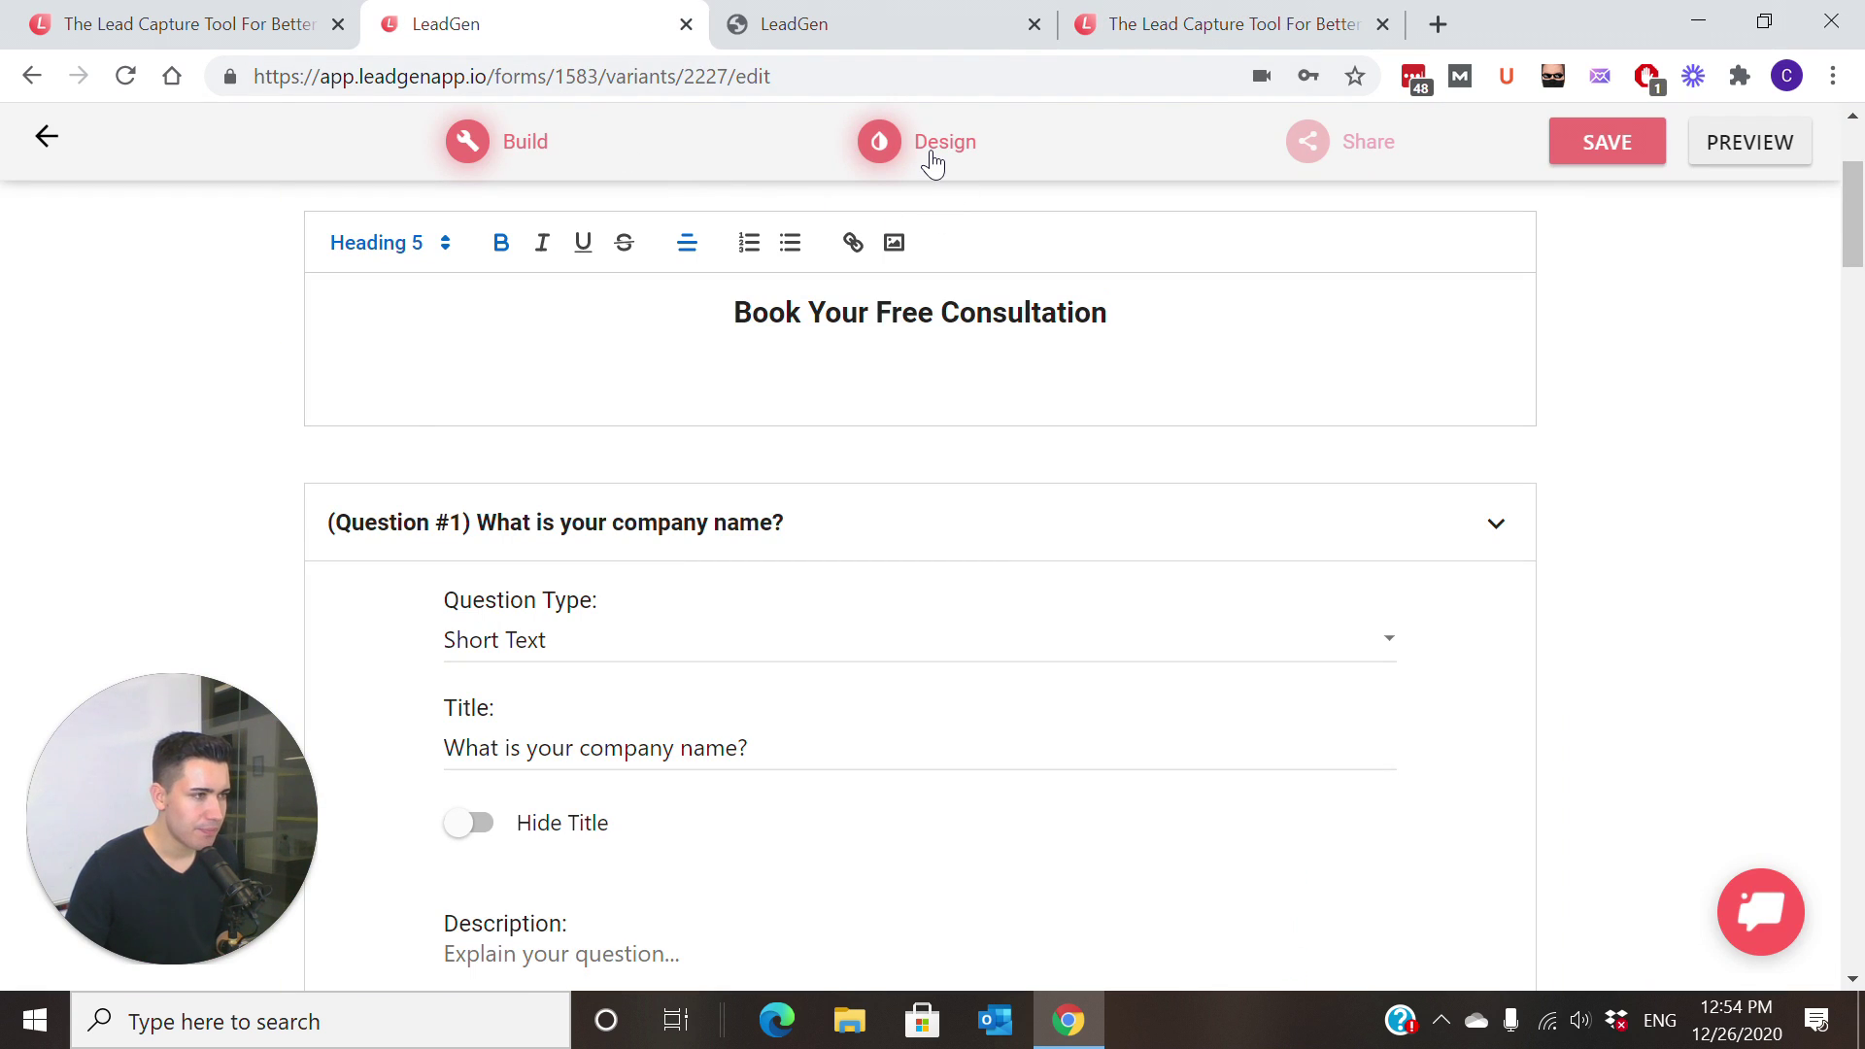
{"action": "scroll", "coordinate": [483, 291], "scroll_direction": "up", "scroll_amount": 3}
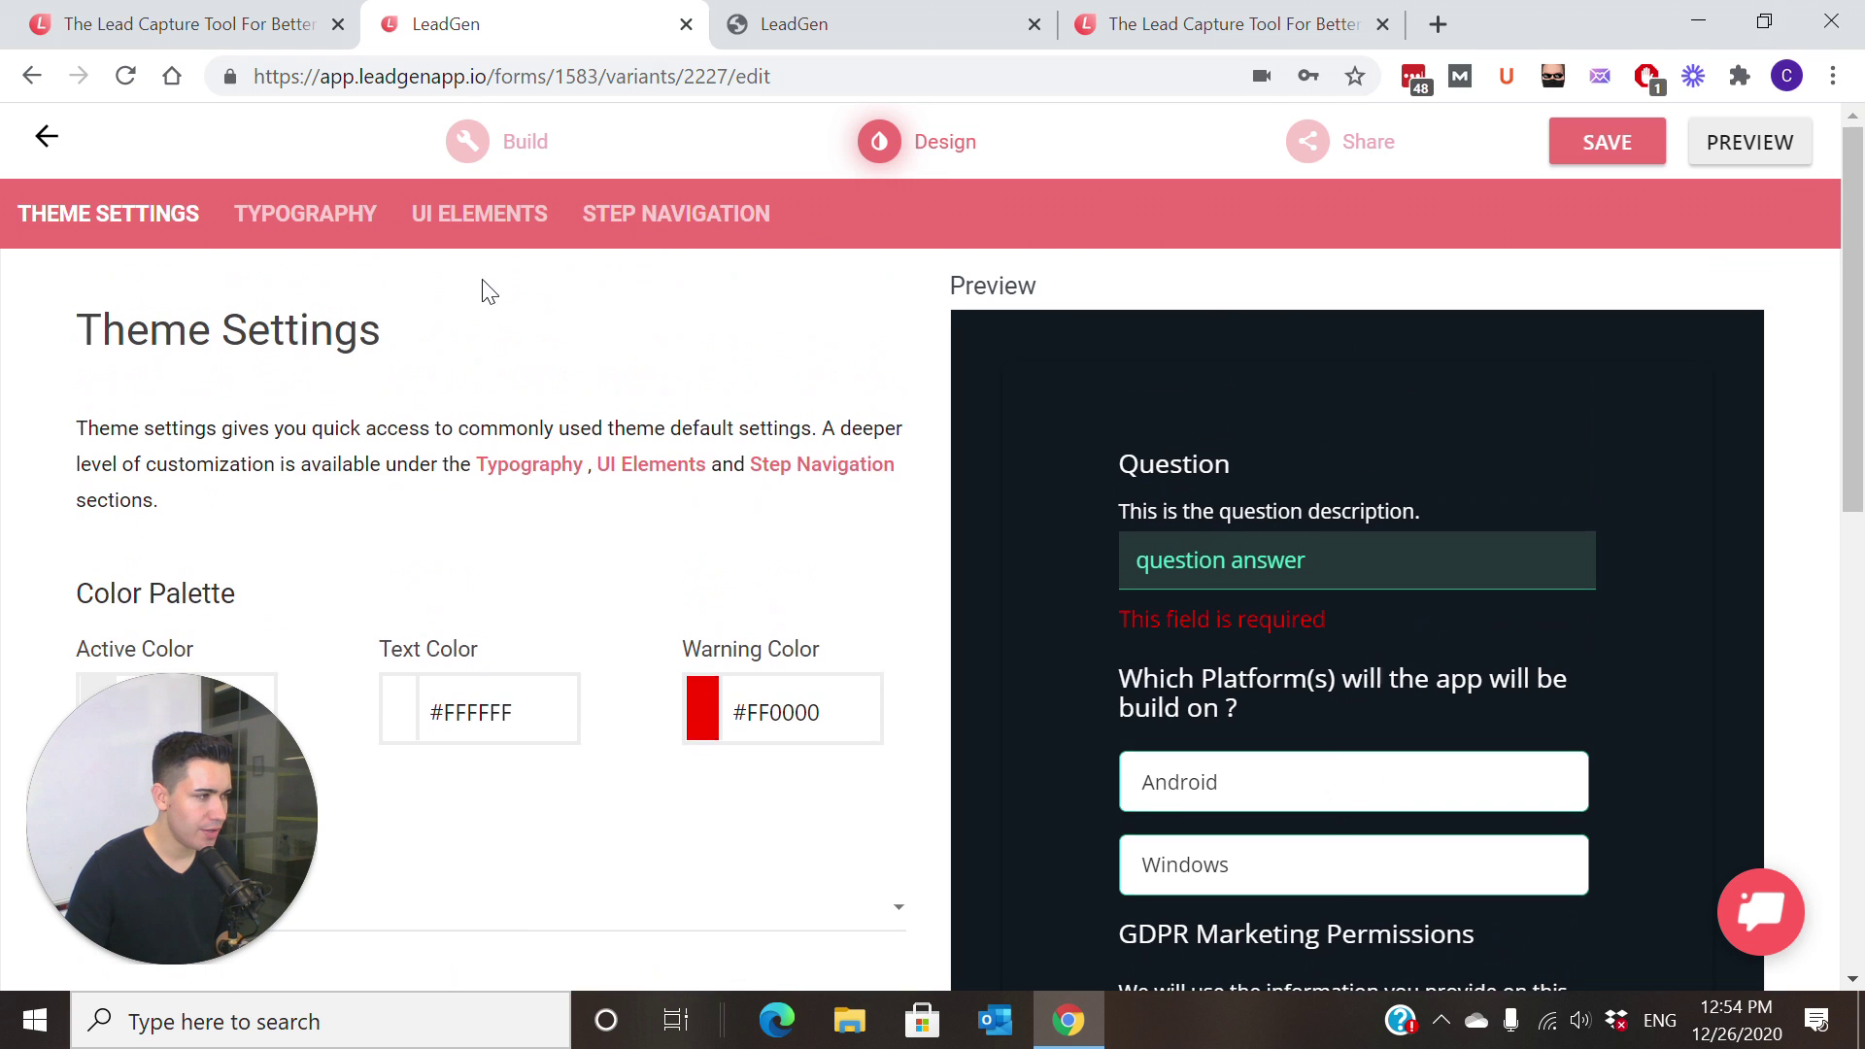
{"action": "left_click", "coordinate": [488, 223]}
{"action": "scroll", "coordinate": [461, 379], "scroll_direction": "down", "scroll_amount": 3}
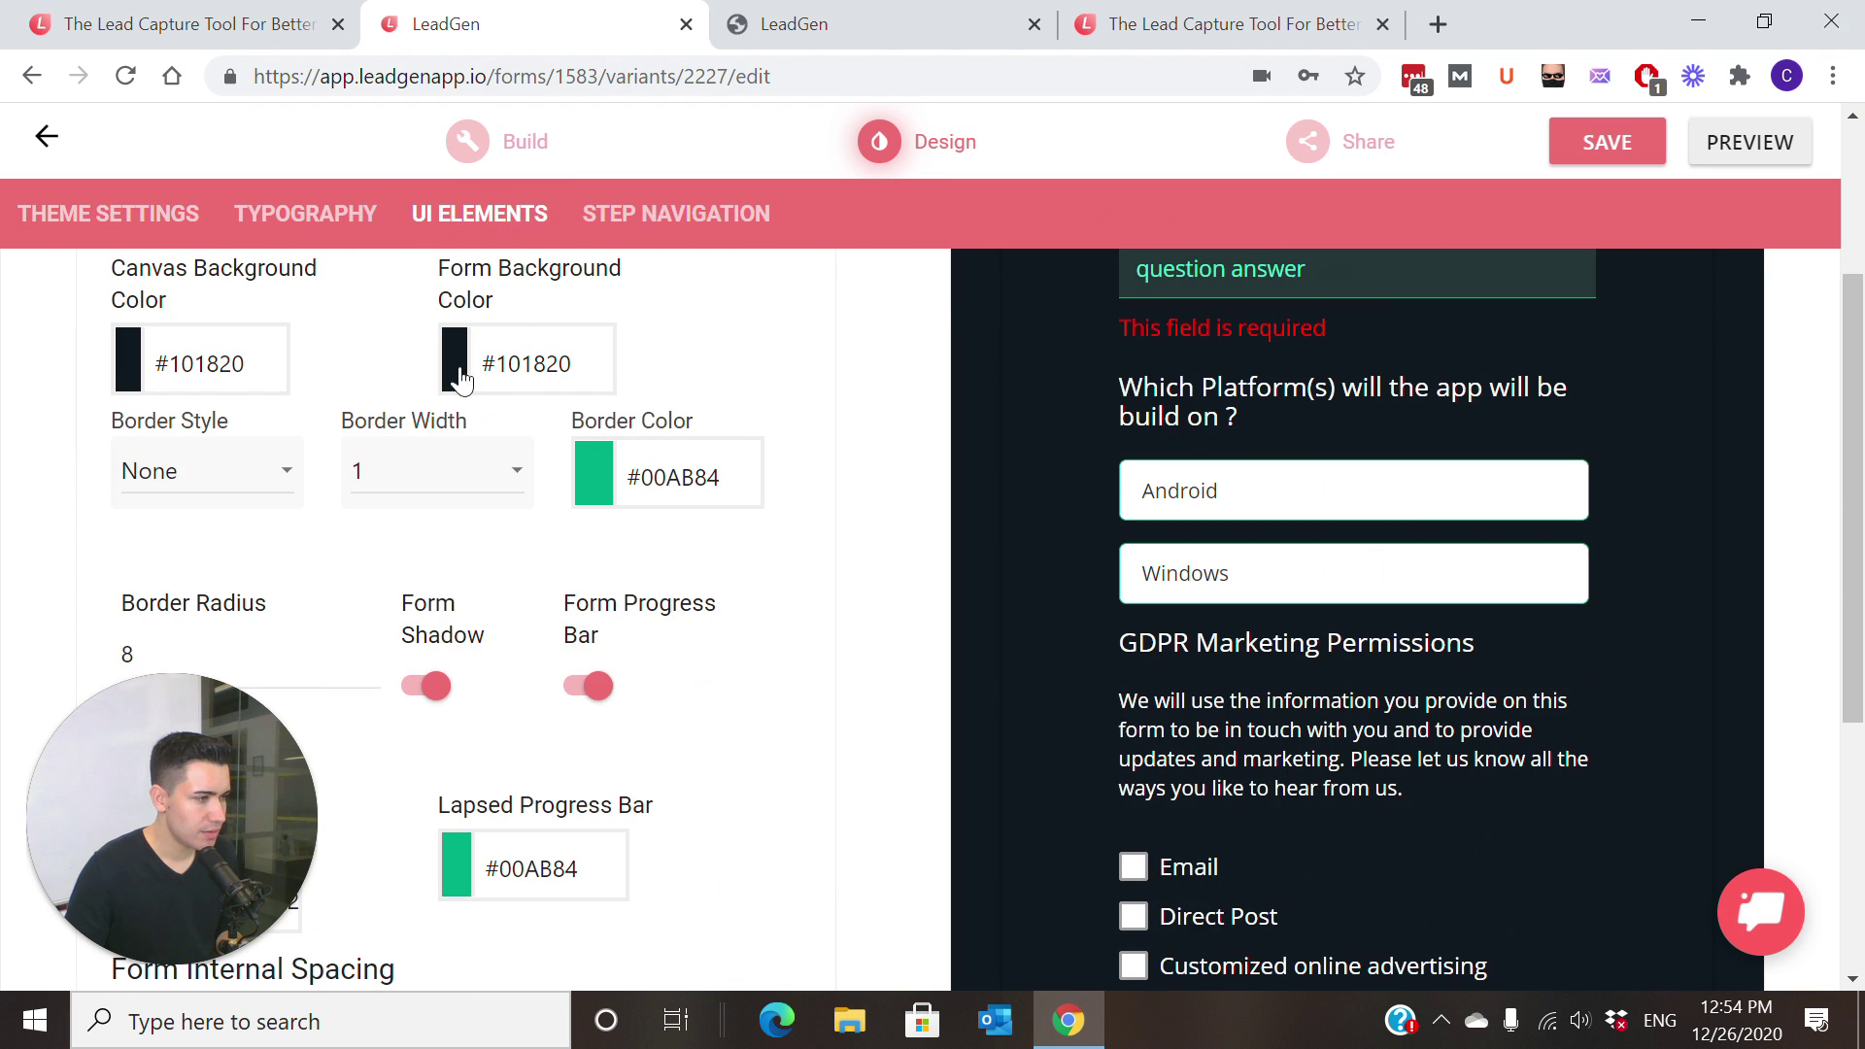
{"action": "scroll", "coordinate": [461, 379], "scroll_direction": "up", "scroll_amount": 3}
{"action": "scroll", "coordinate": [456, 393], "scroll_direction": "down", "scroll_amount": 3}
{"action": "left_click", "coordinate": [454, 374]}
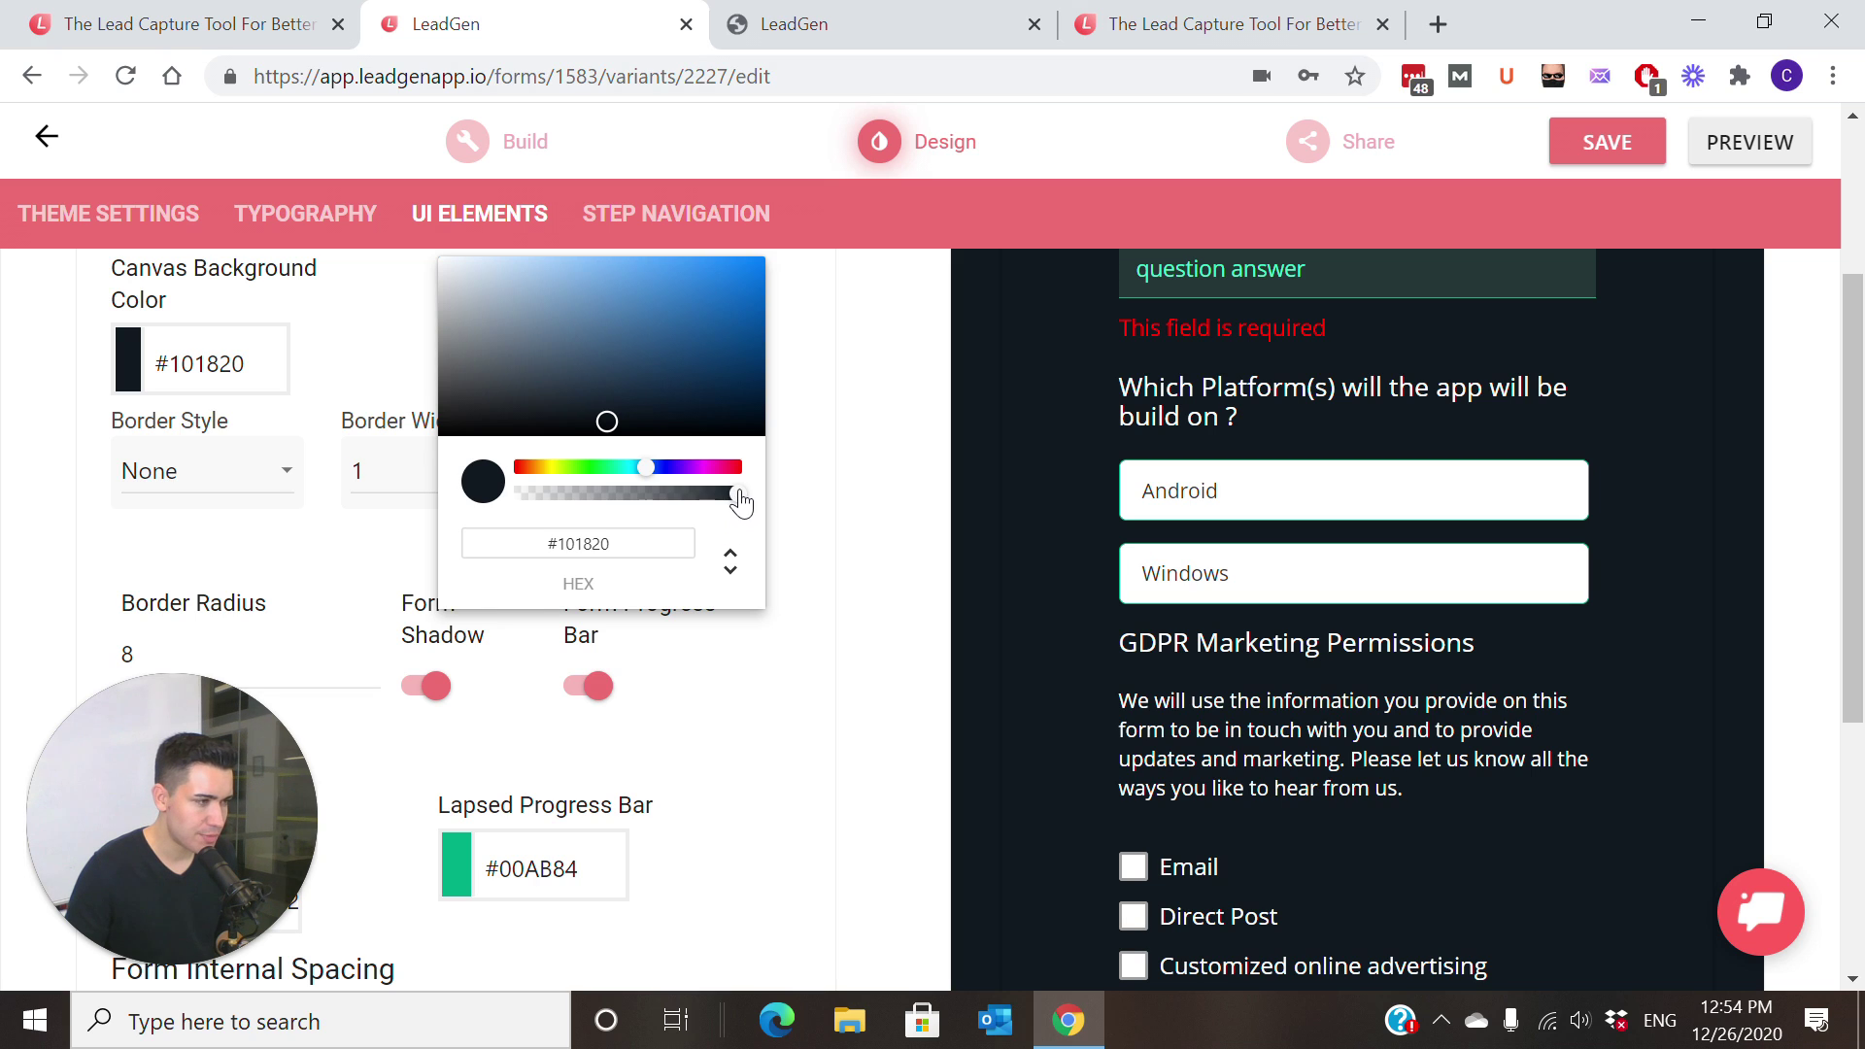
{"action": "left_click_drag", "start_coordinate": [737, 496], "coordinate": [427, 505]}
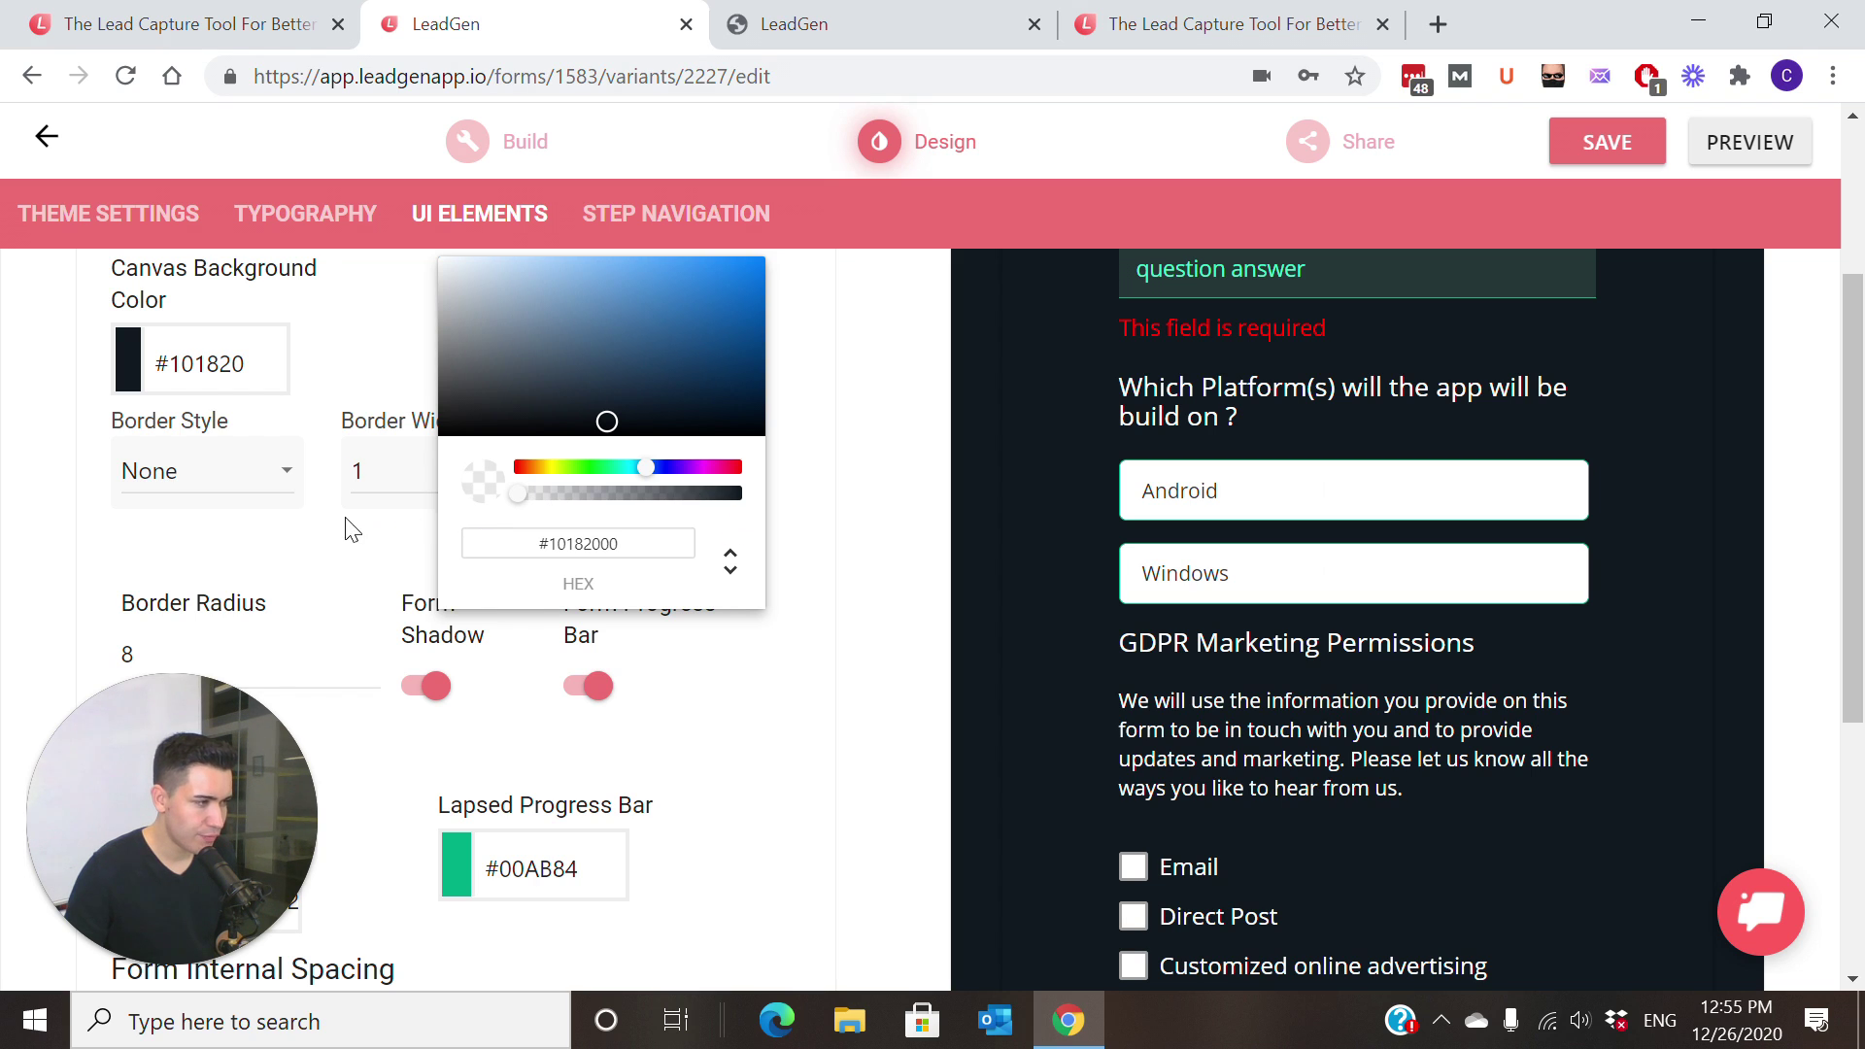
{"action": "left_click", "coordinate": [420, 688]}
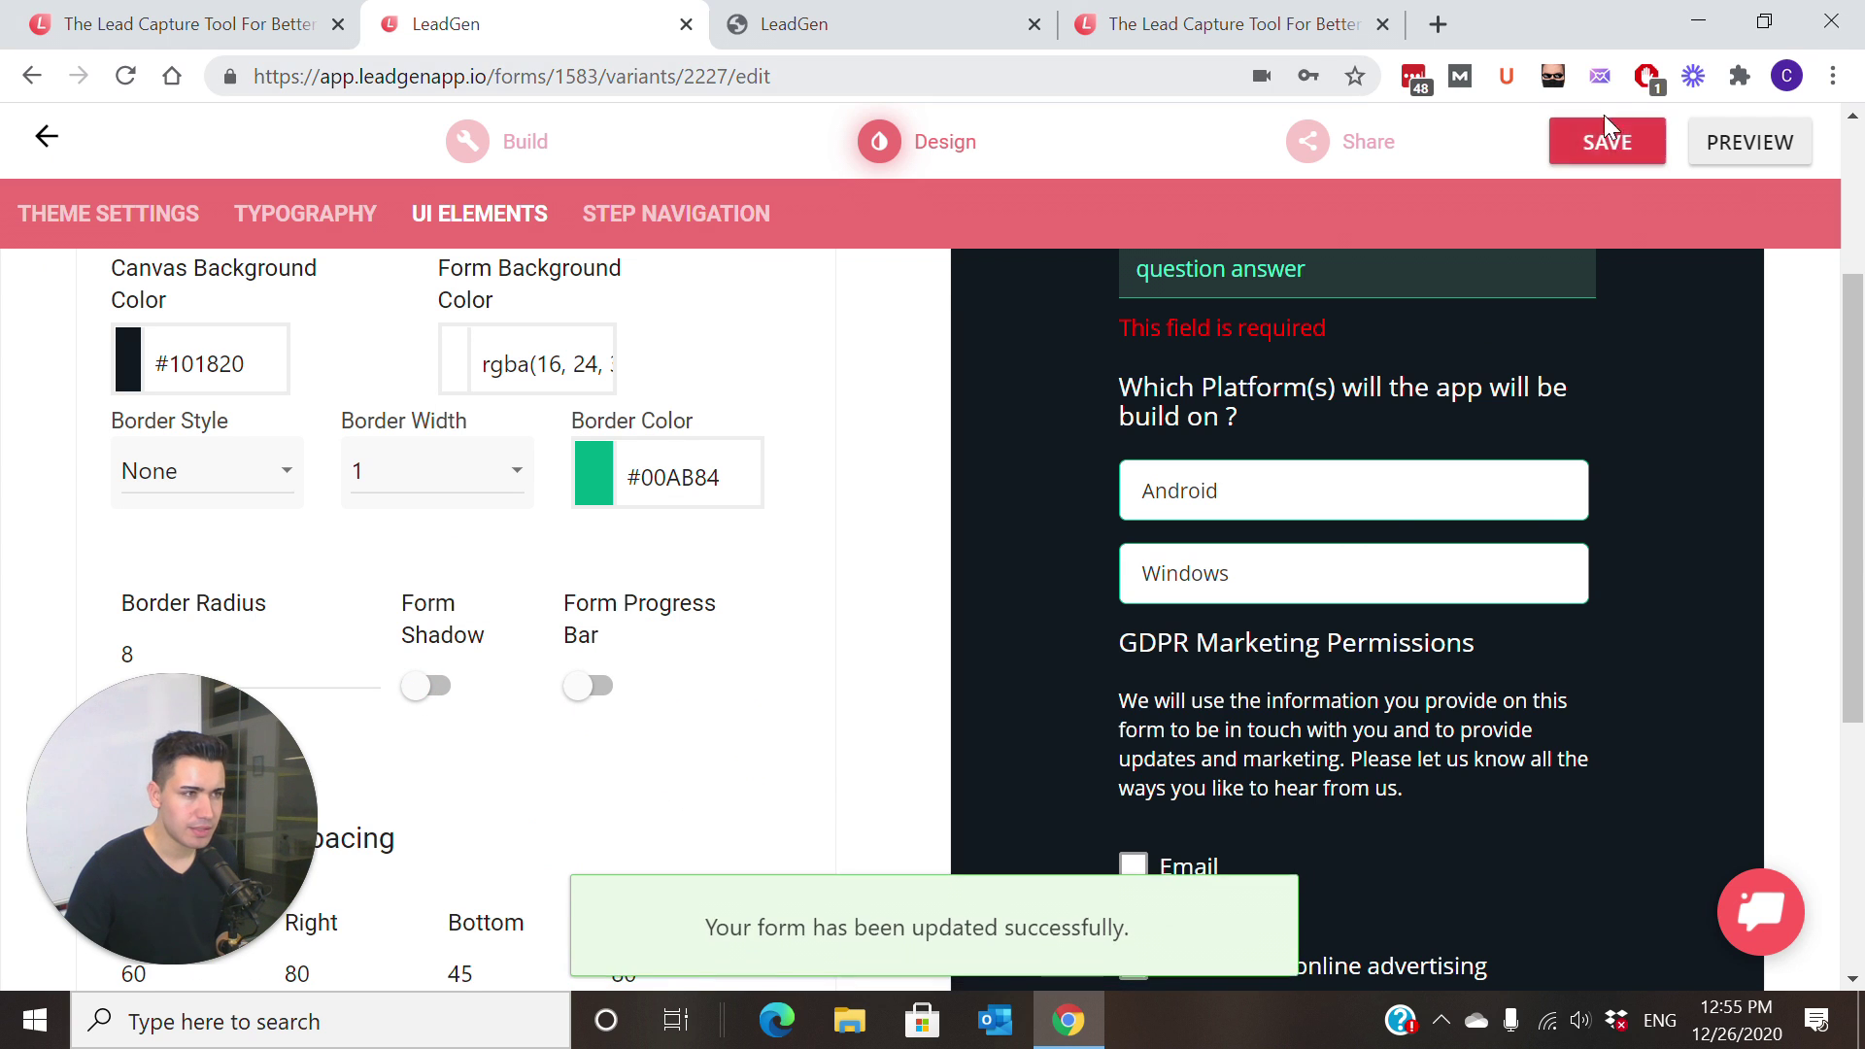
Step: Reload the live demo page to show the updated form
{"action": "left_click", "coordinate": [1122, 29]}
{"action": "left_click", "coordinate": [949, 78]}
{"action": "key", "text": "Return"}
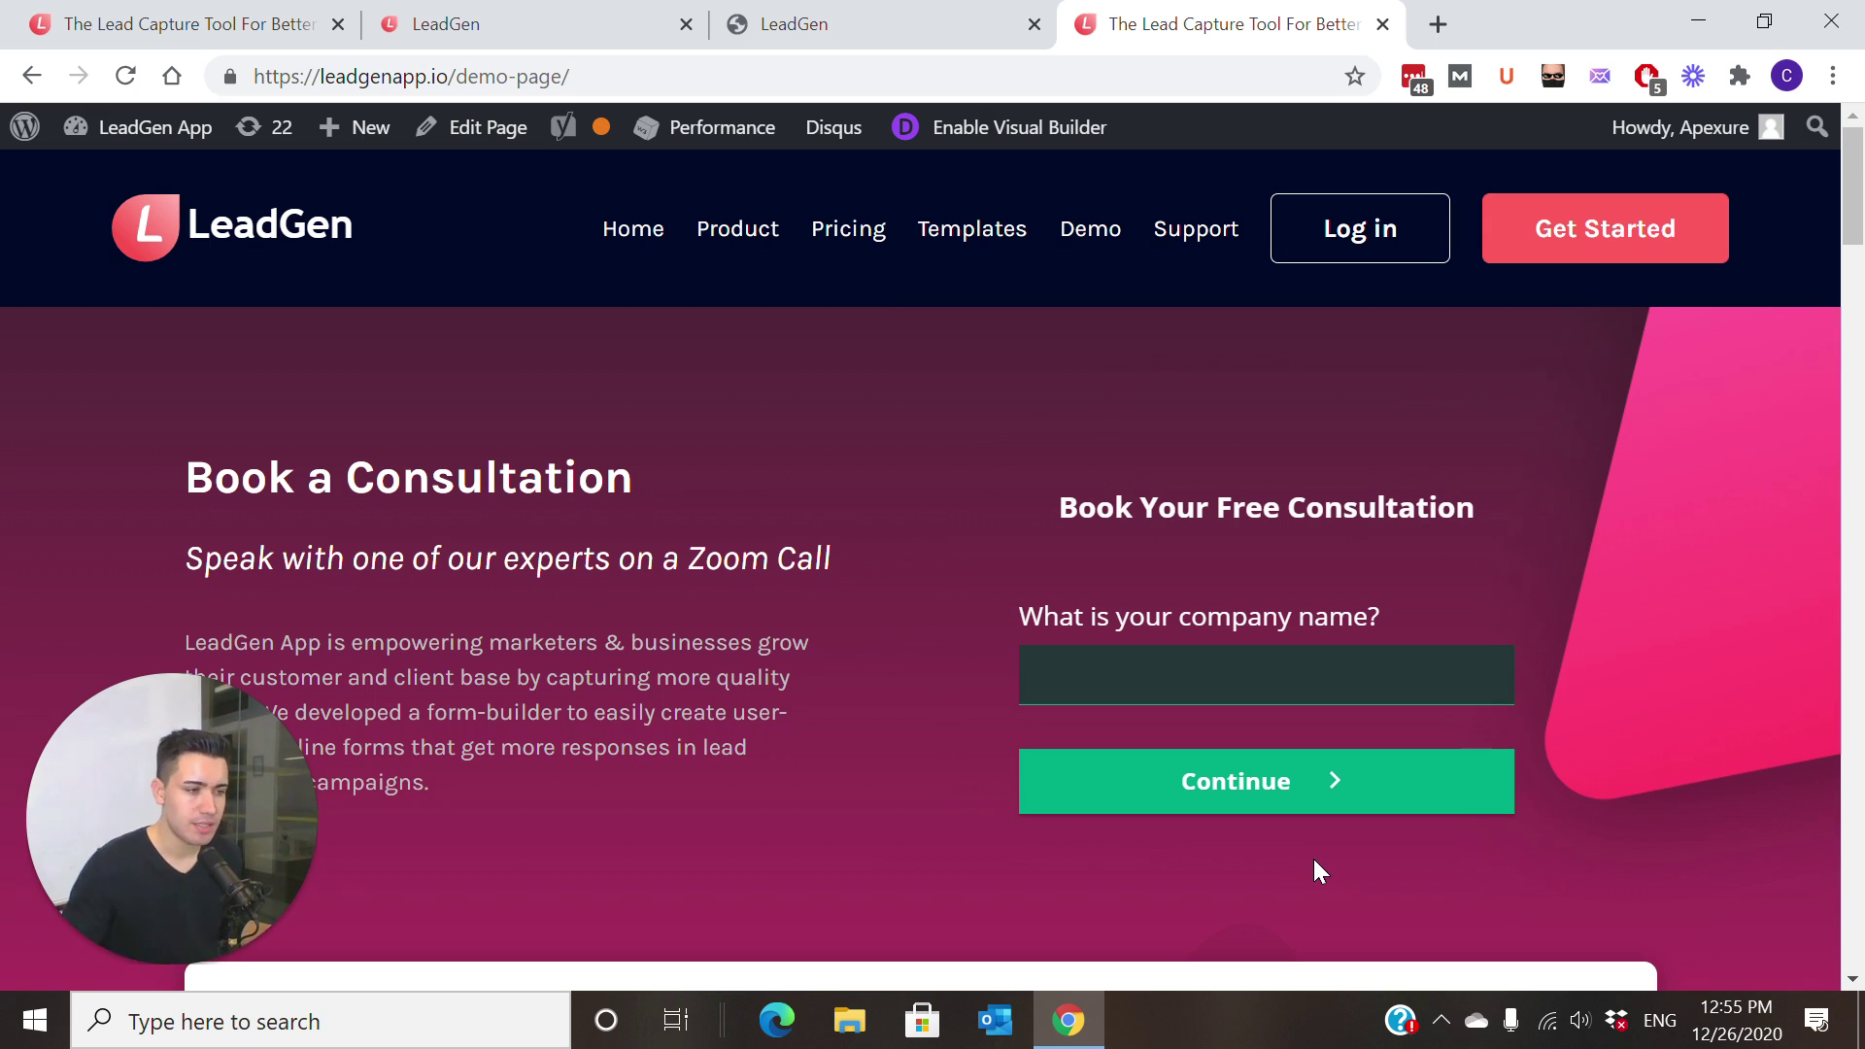
Step: Enter 'LeadGen App' as the company name and continue to the consultation-goal question
{"action": "left_click", "coordinate": [1307, 672]}
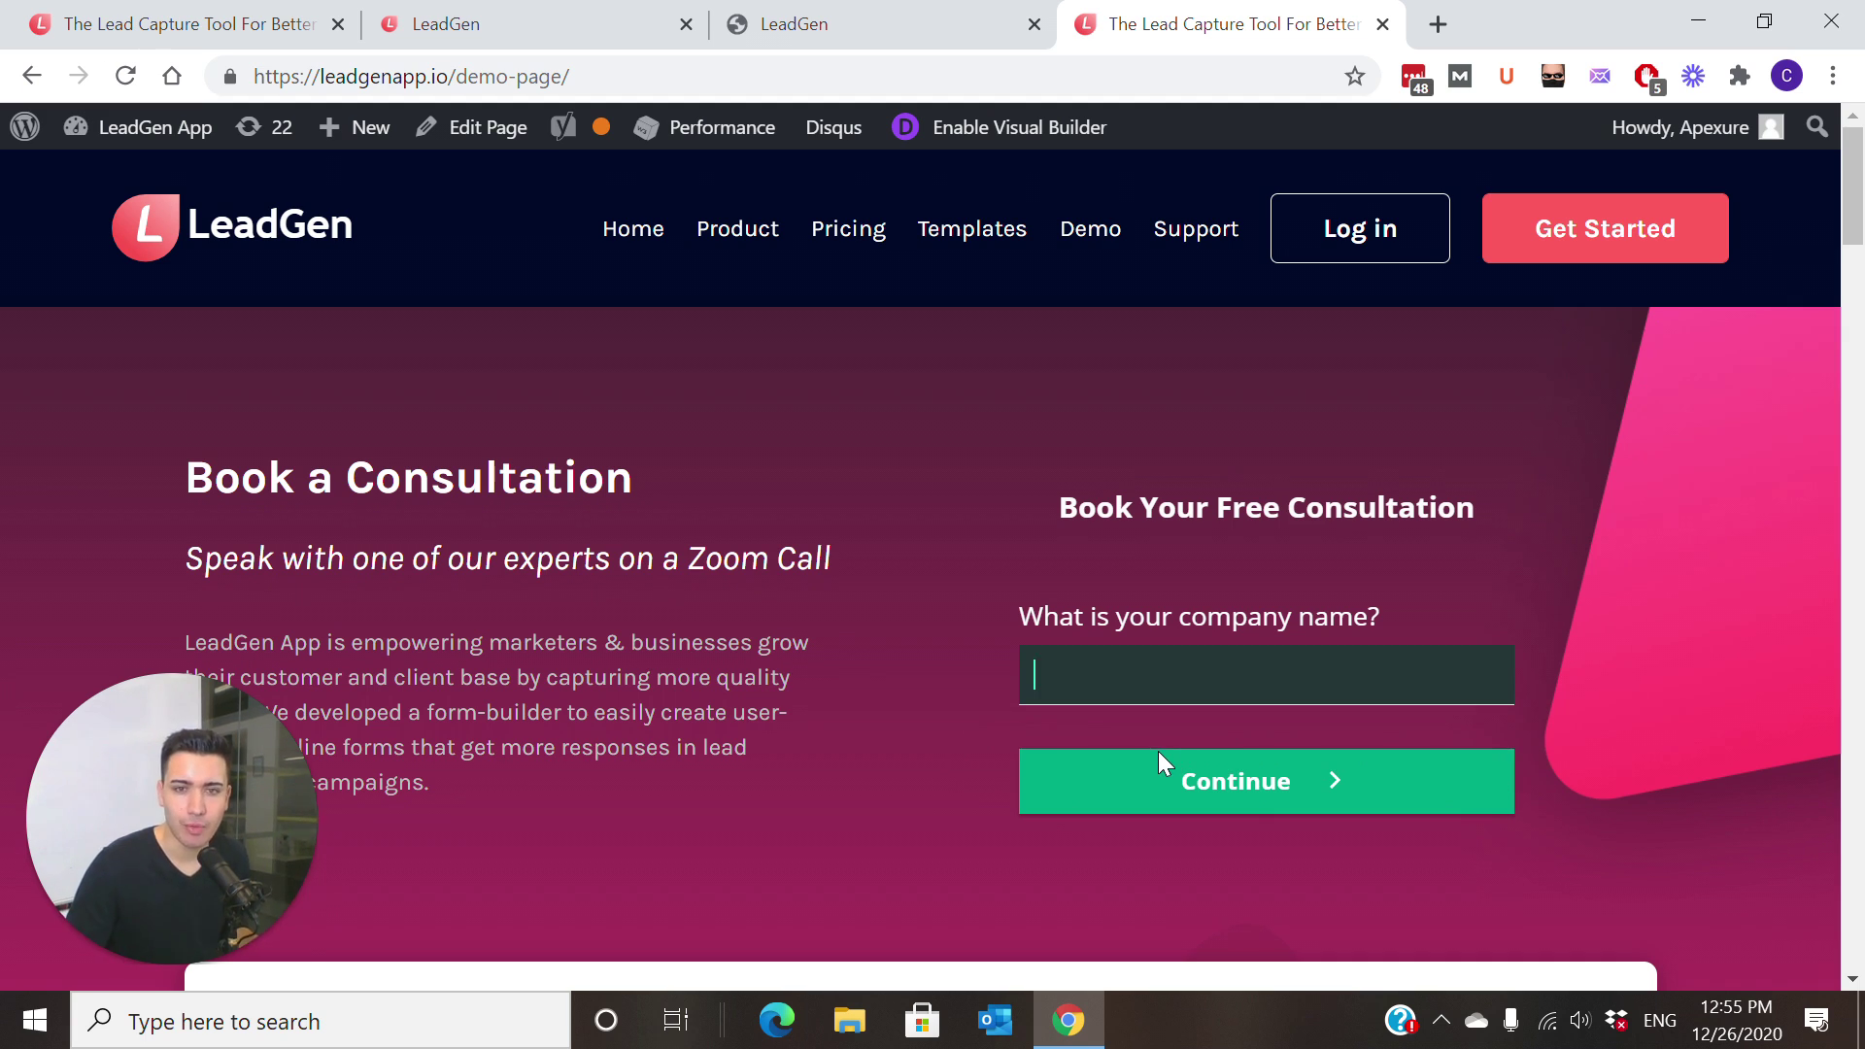
{"action": "scroll", "coordinate": [1158, 750], "scroll_direction": "down", "scroll_amount": 1}
{"action": "scroll", "coordinate": [1307, 550], "scroll_direction": "up", "scroll_amount": 1}
{"action": "scroll", "coordinate": [1303, 554], "scroll_direction": "down", "scroll_amount": 1}
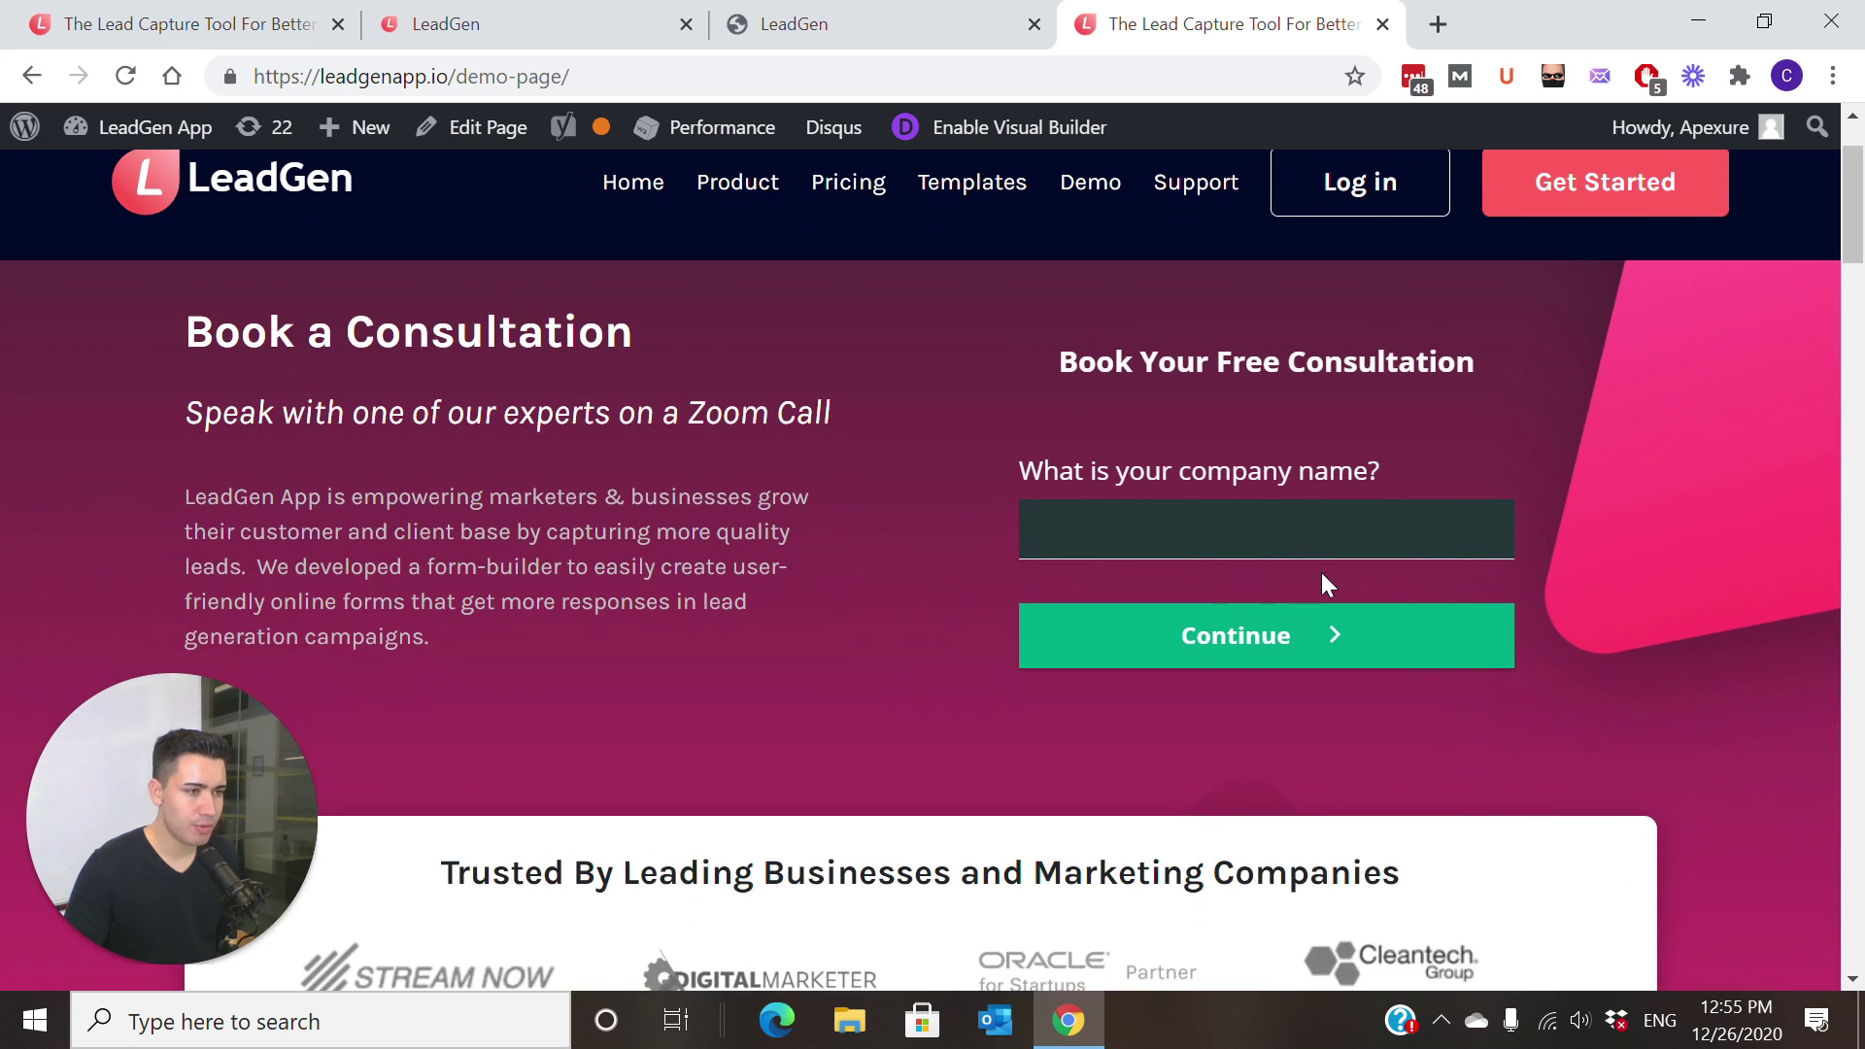
{"action": "scroll", "coordinate": [1321, 573], "scroll_direction": "up", "scroll_amount": 1}
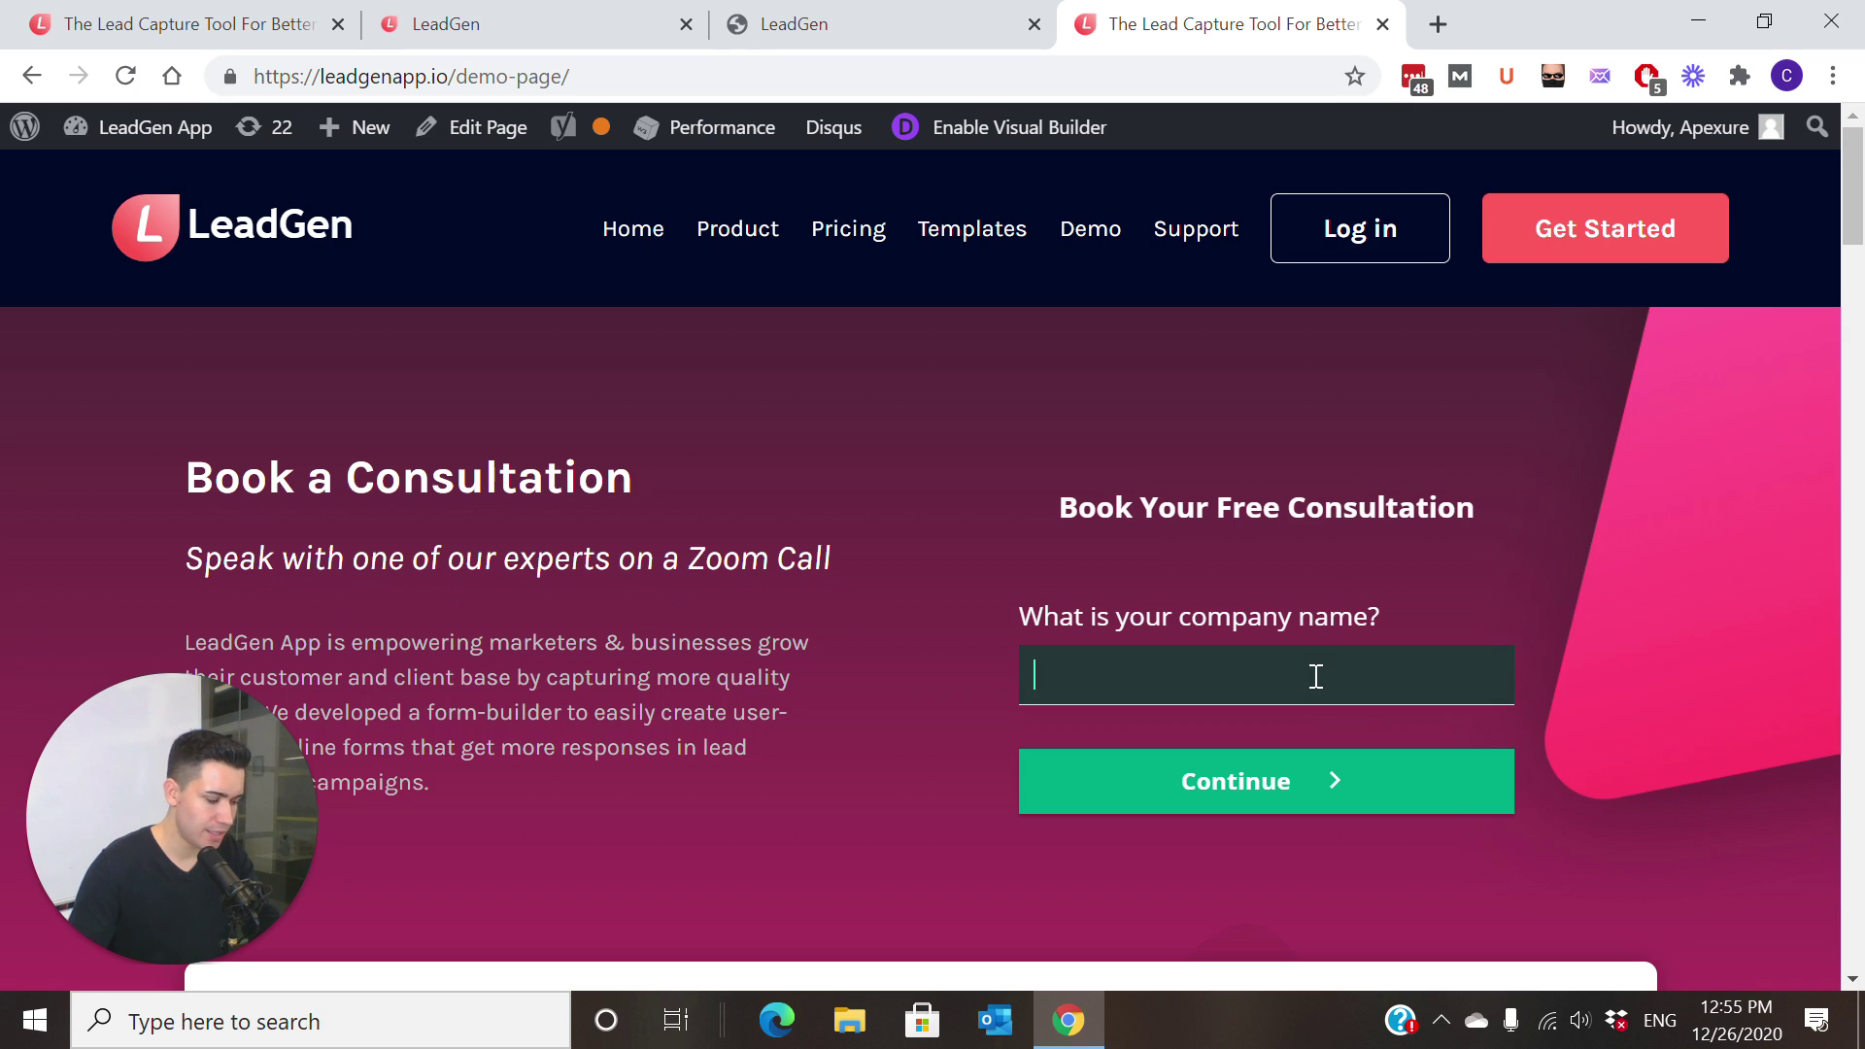
{"action": "type", "text": "LeadGen App"}
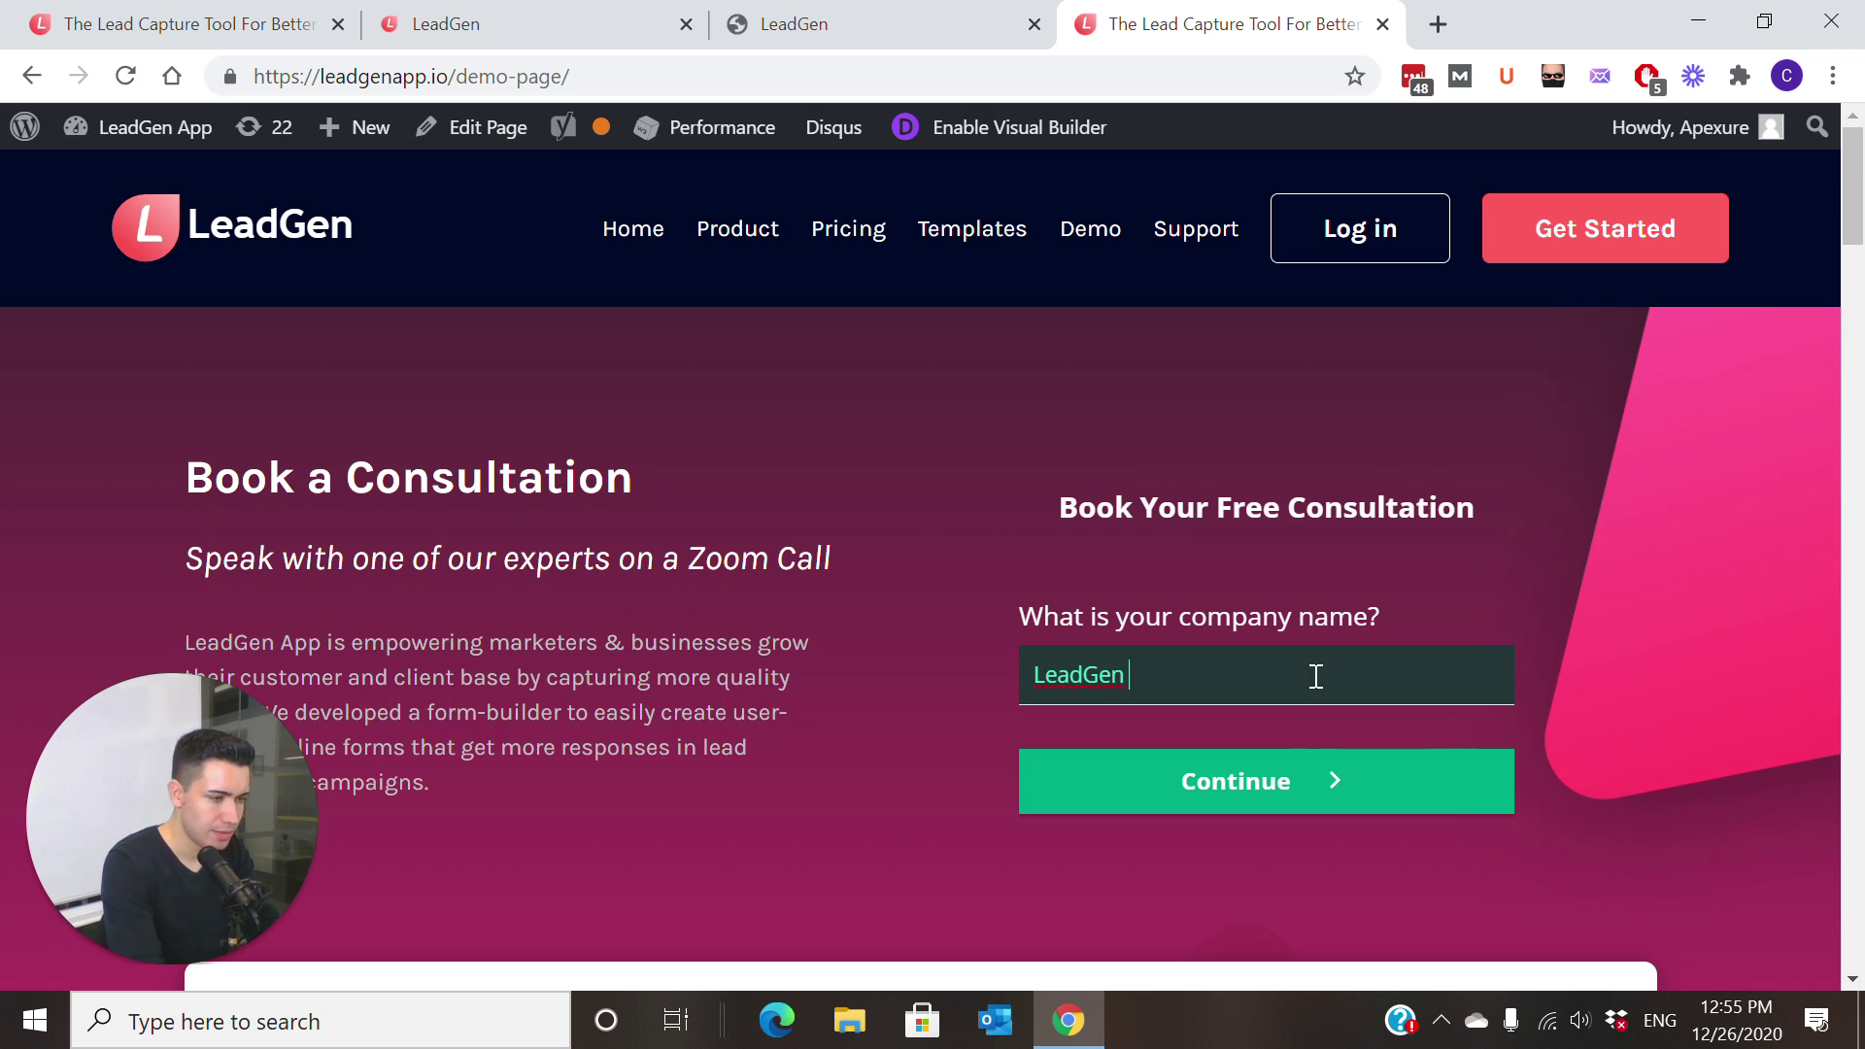
{"action": "left_click", "coordinate": [1302, 782]}
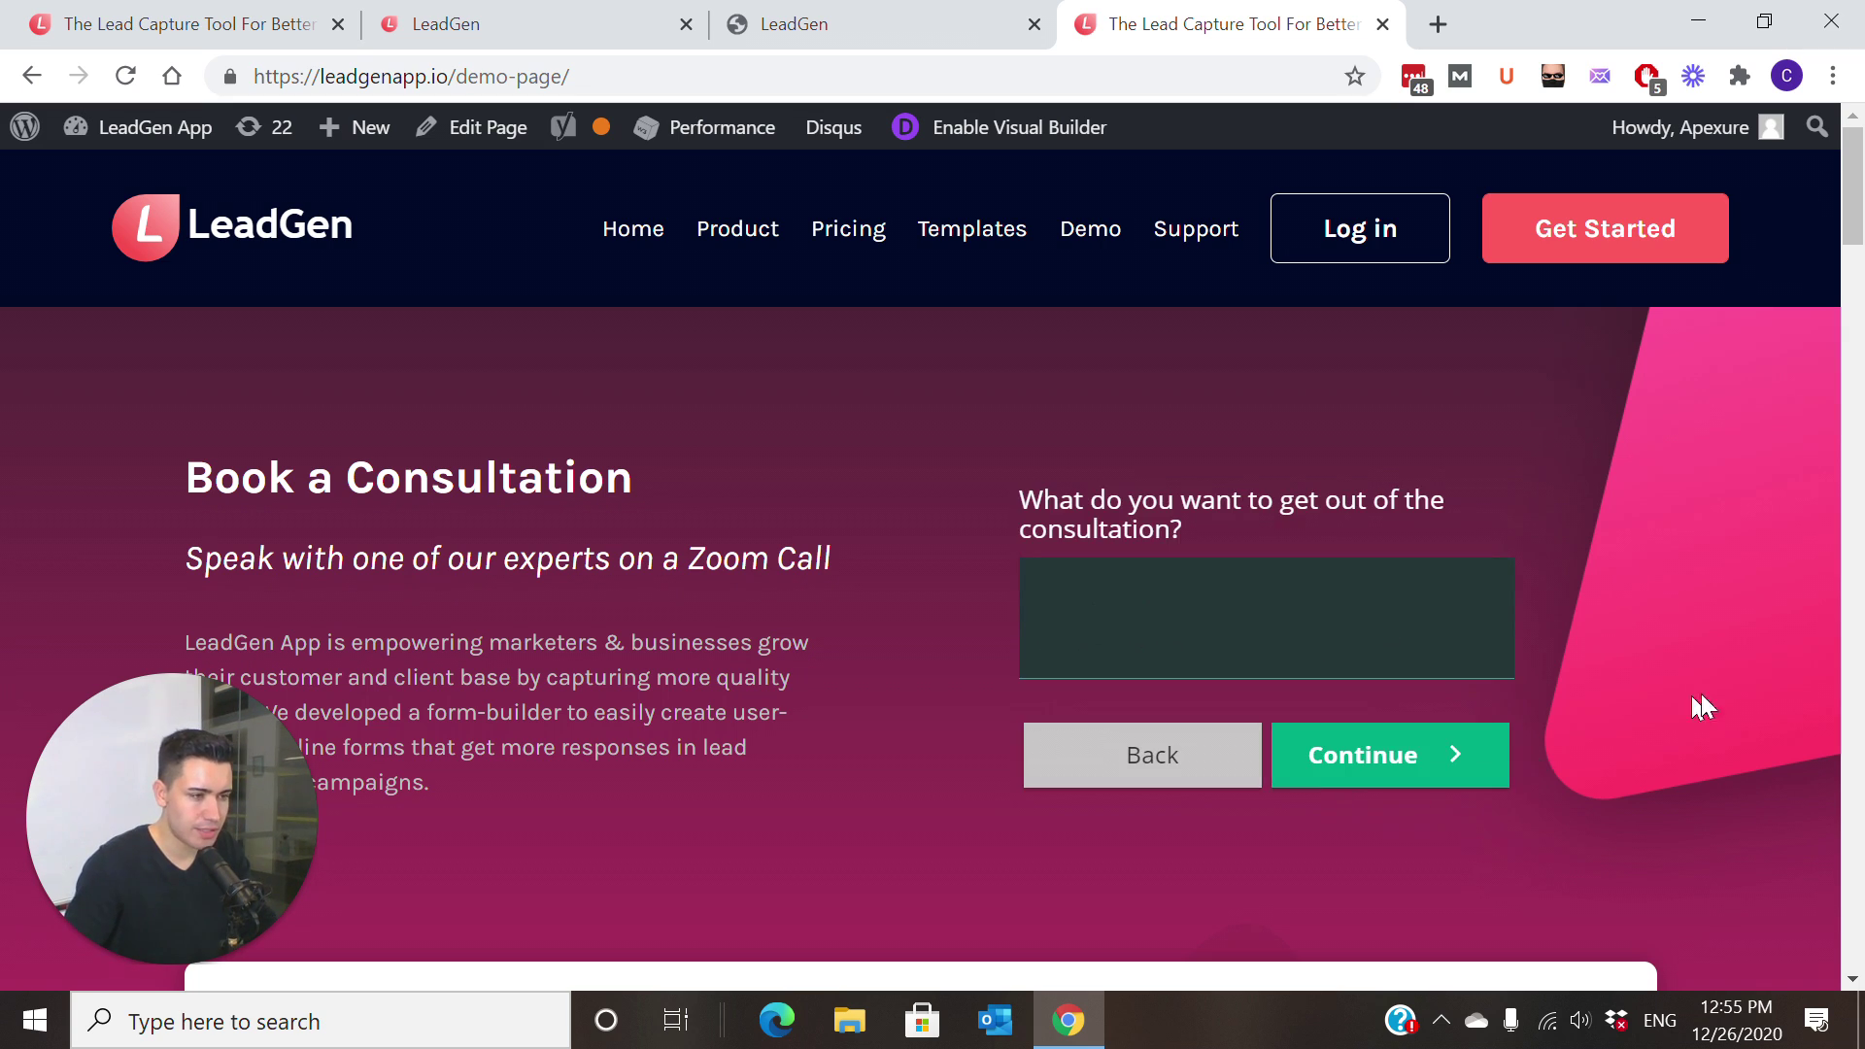